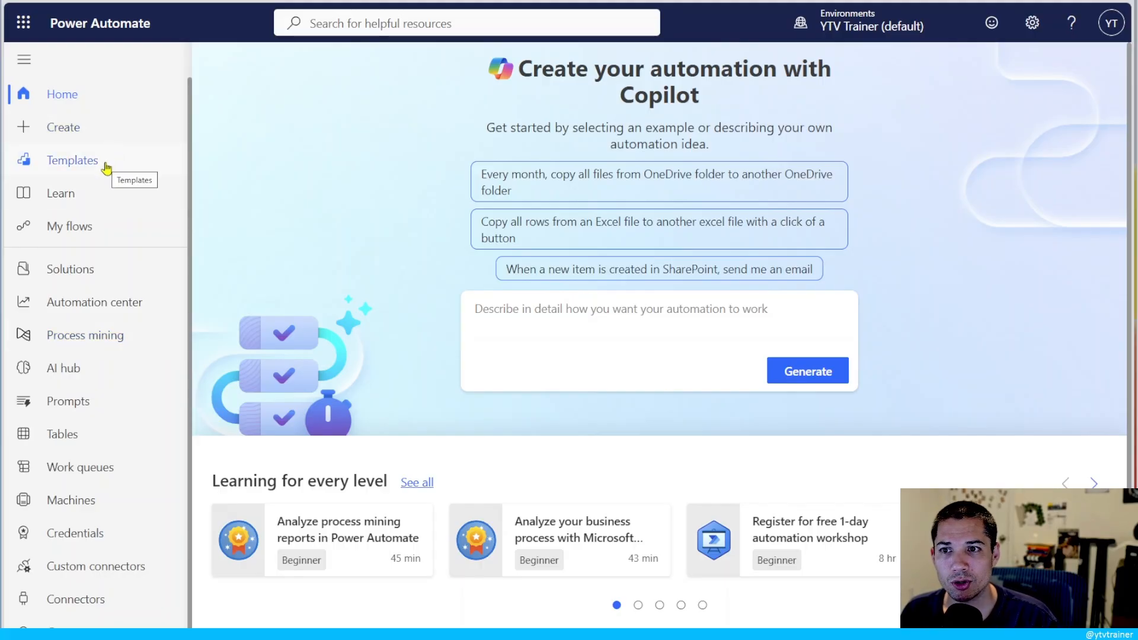
# Step: View the flow creation options and the My flows list, ending on the Create page
pyautogui.click(127, 129)
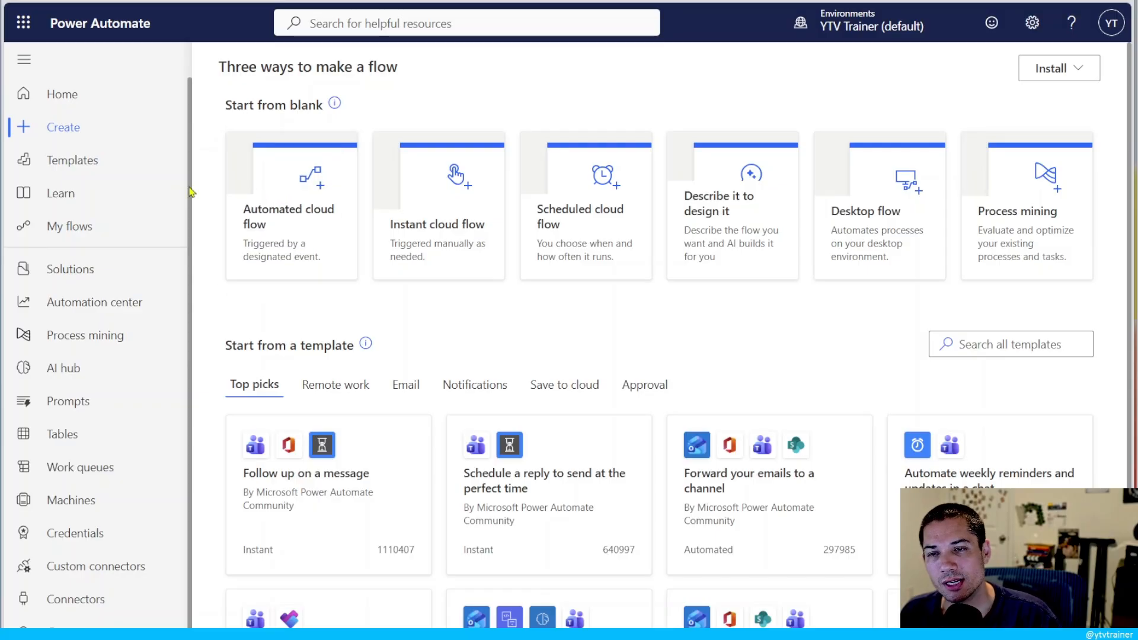
pyautogui.click(152, 230)
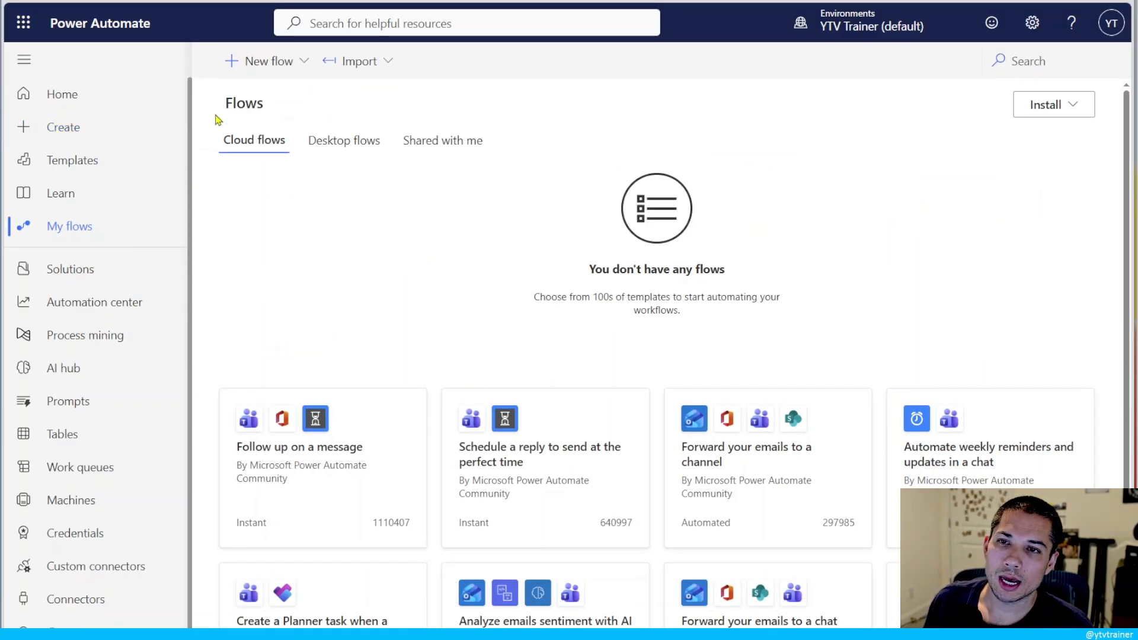
pyautogui.click(117, 140)
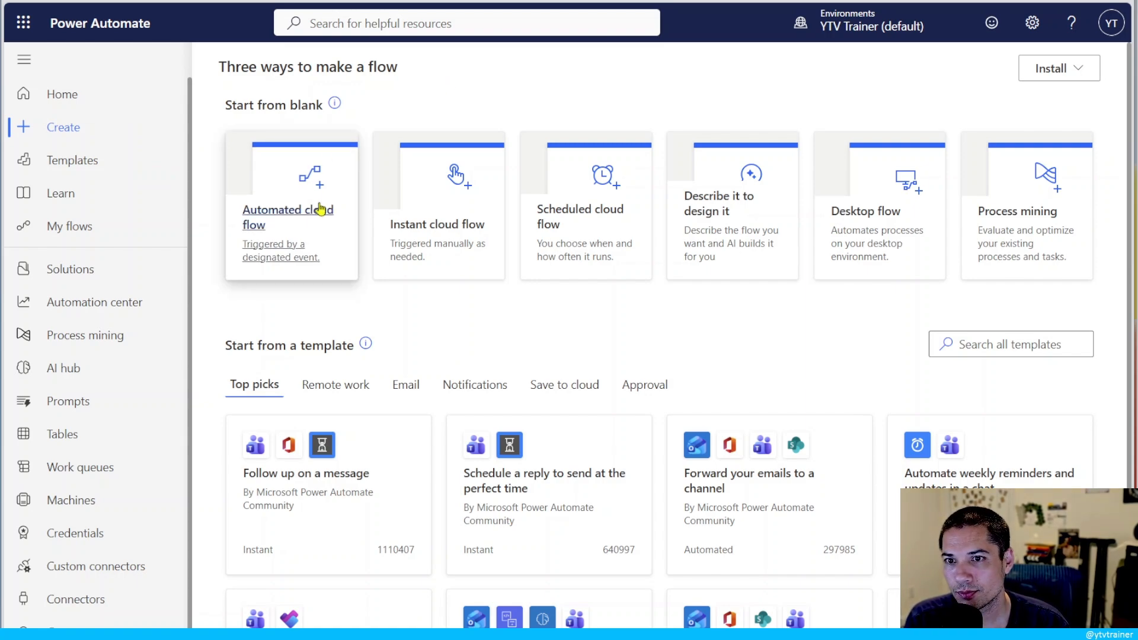
# Step: Start an automated cloud flow from blank and name it First Automated Cloud Flow
pyautogui.click(320, 207)
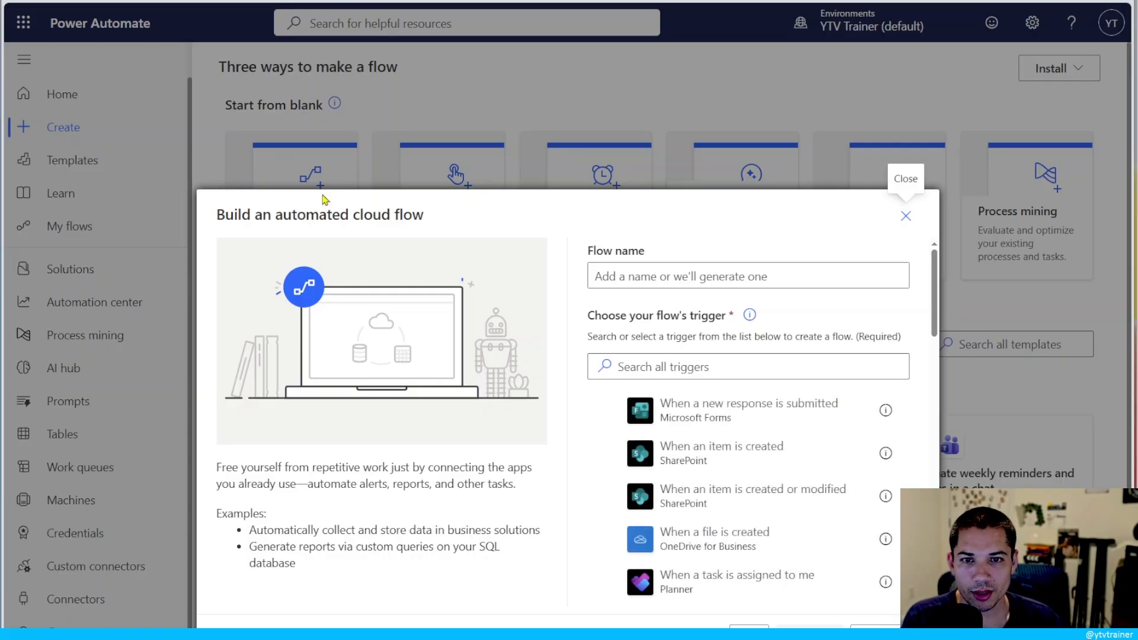
pyautogui.click(665, 274)
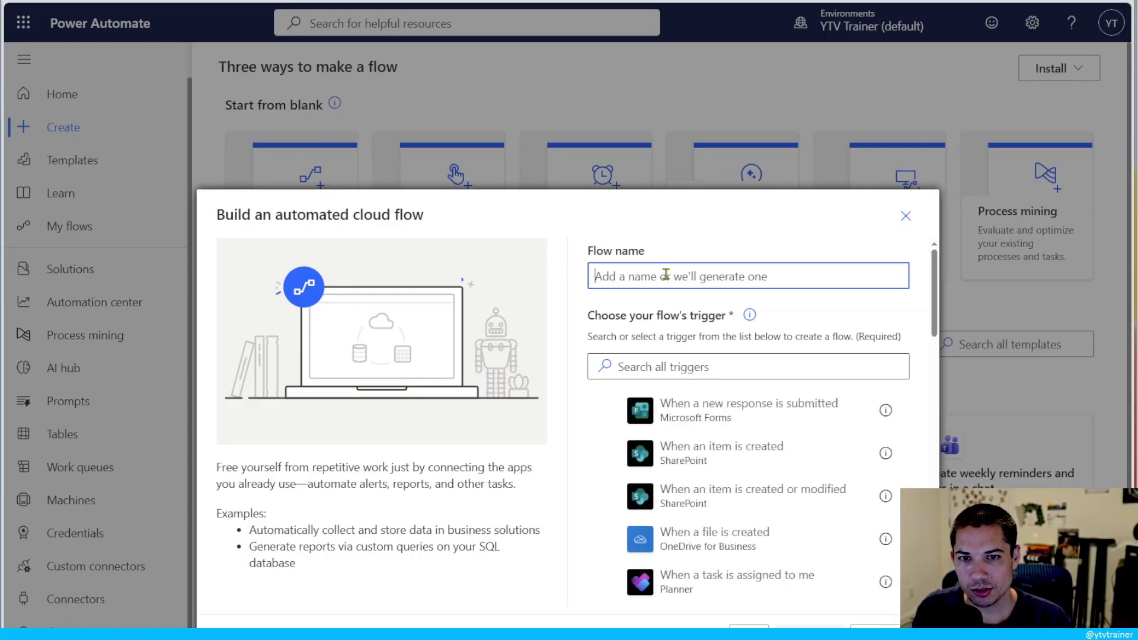
pyautogui.write('First')
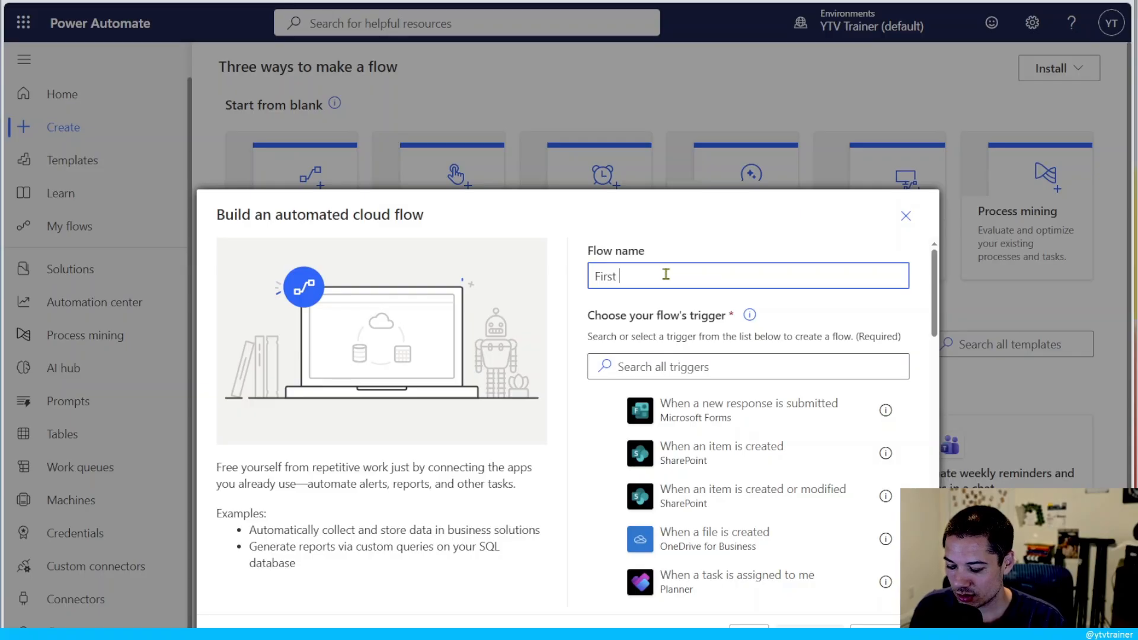
pyautogui.write(' Automated')
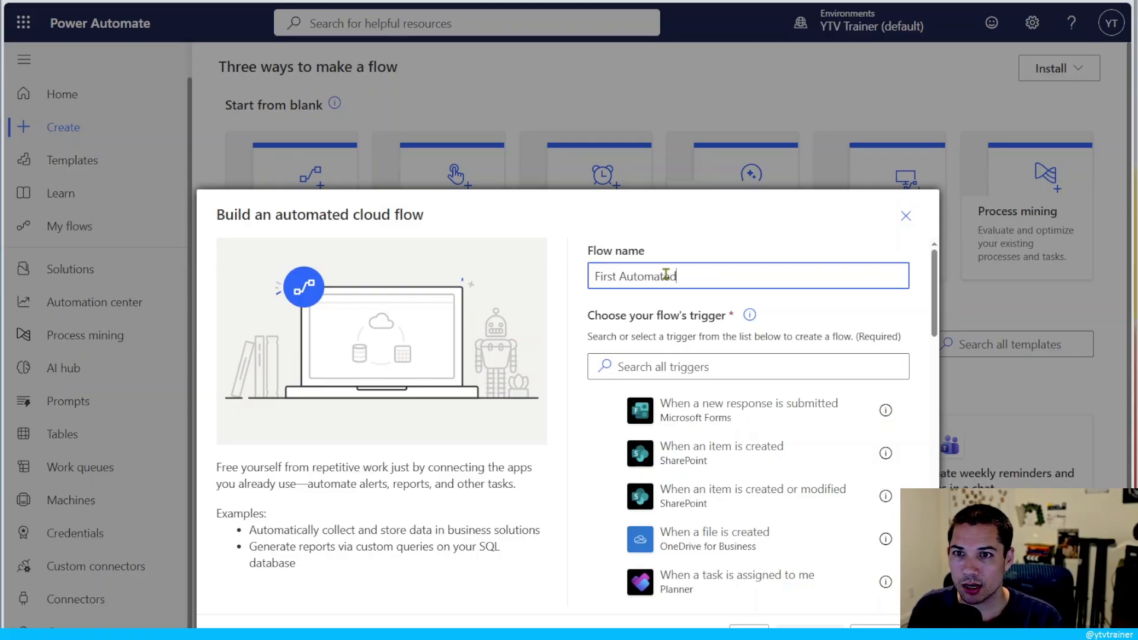
pyautogui.write(' Cloud Flow')
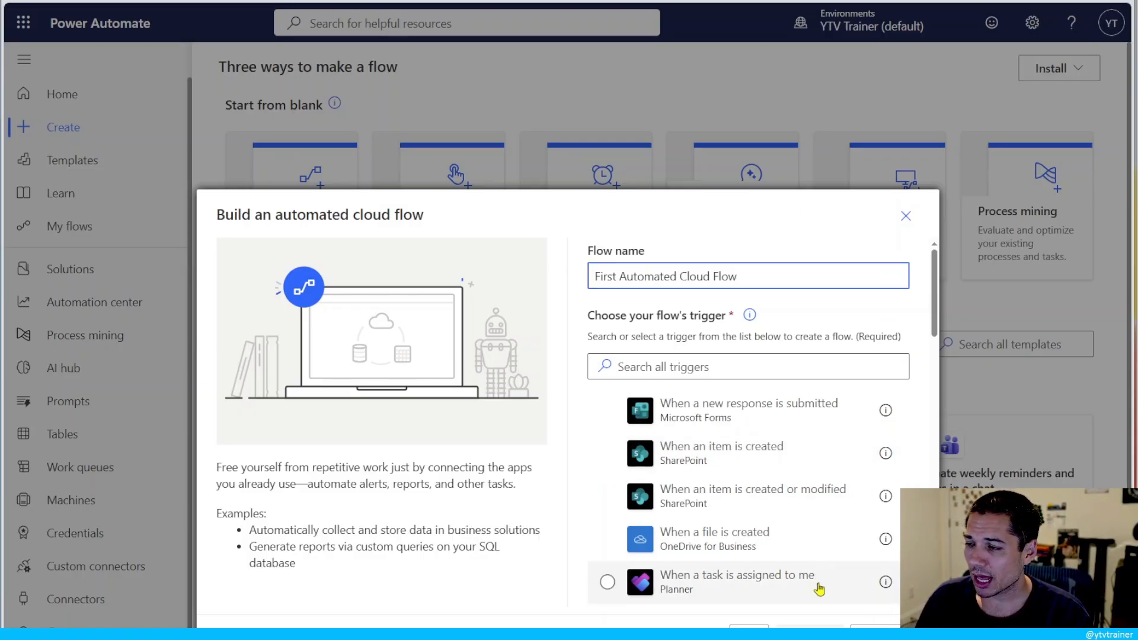
# Step: Look through the initially listed flow triggers, from Microsoft Forms down to OneDrive for Business
pyautogui.moveTo(937, 323); pyautogui.dragTo(943, 358)
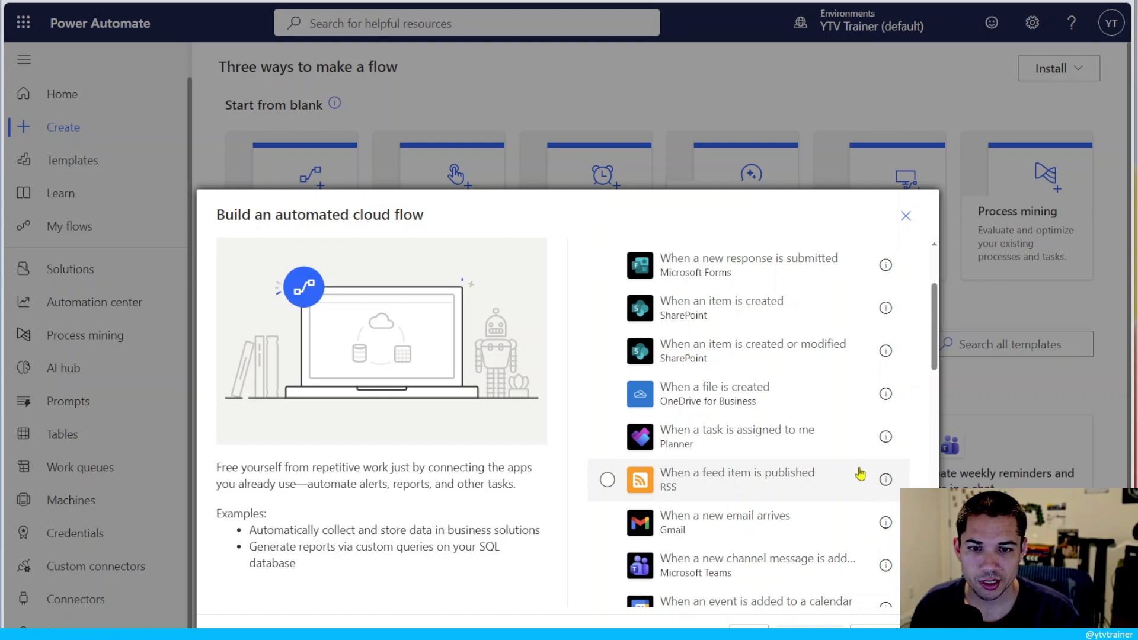
pyautogui.scroll(-1, 936, 354)
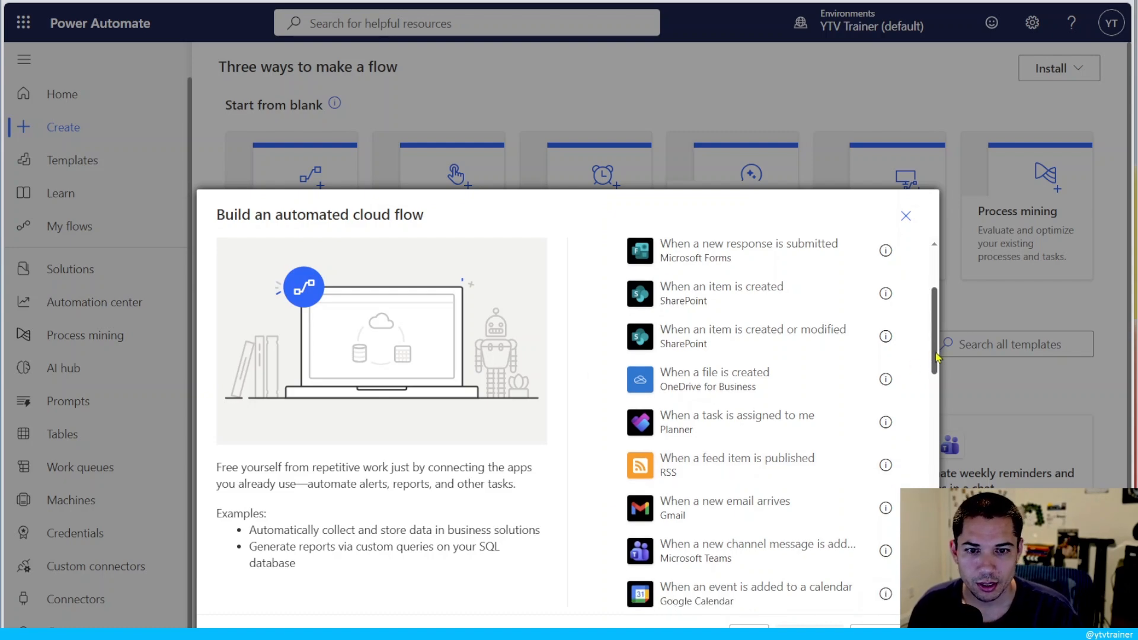
pyautogui.rightClick(934, 354)
pyautogui.moveTo(933, 351); pyautogui.dragTo(948, 464)
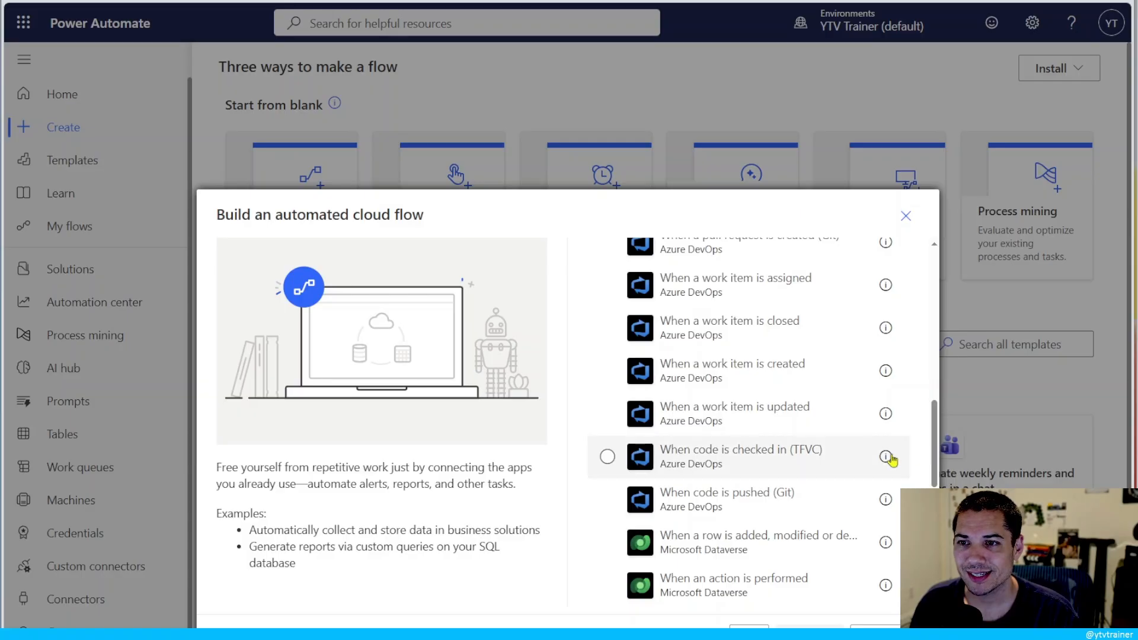
pyautogui.moveTo(887, 457)
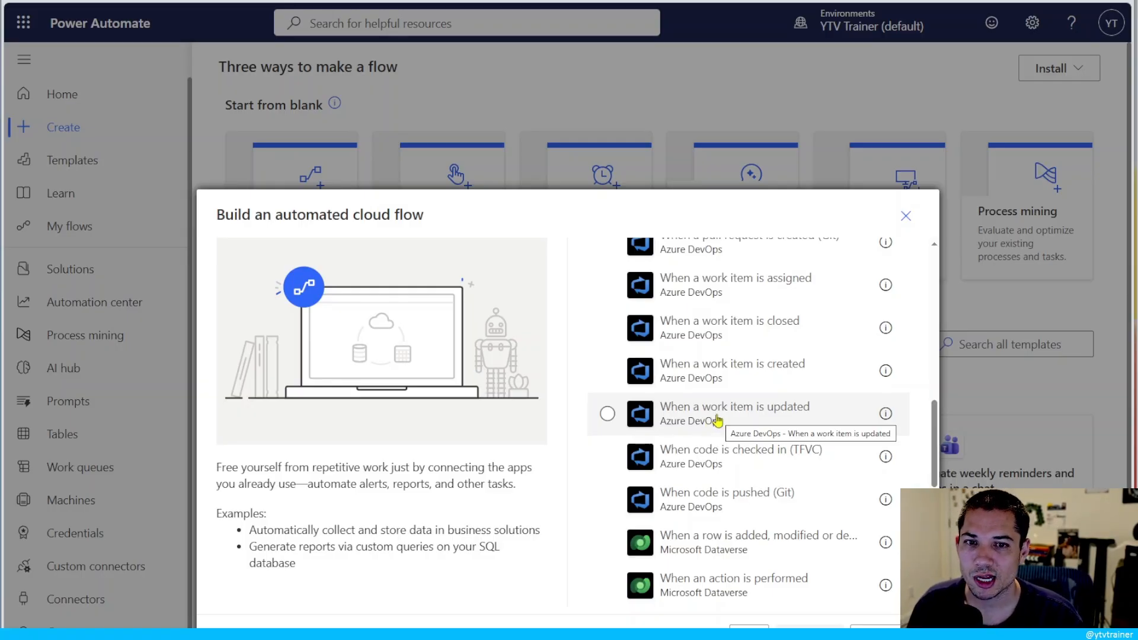
pyautogui.moveTo(934, 436); pyautogui.dragTo(921, 472)
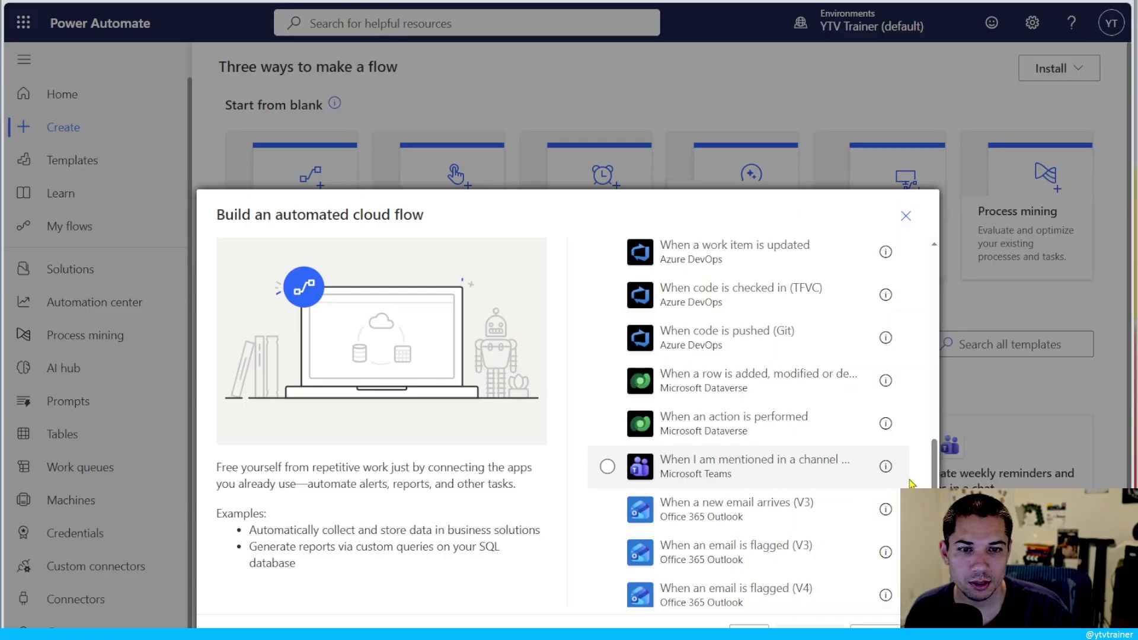
pyautogui.scroll(-1, 916, 486)
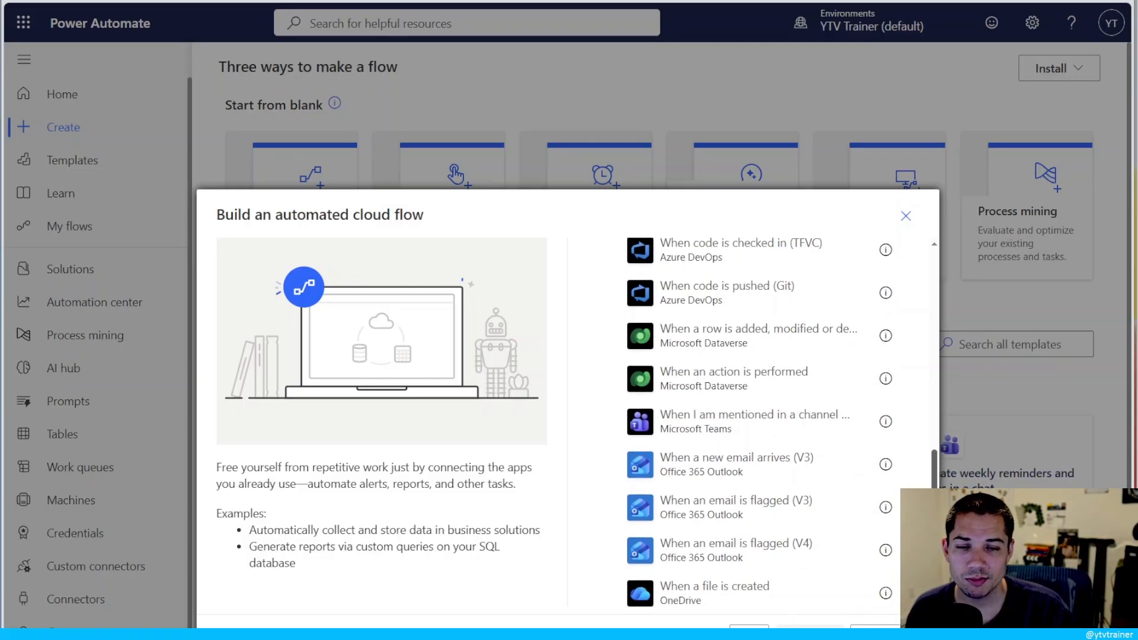
pyautogui.scroll(-3, 758, 421)
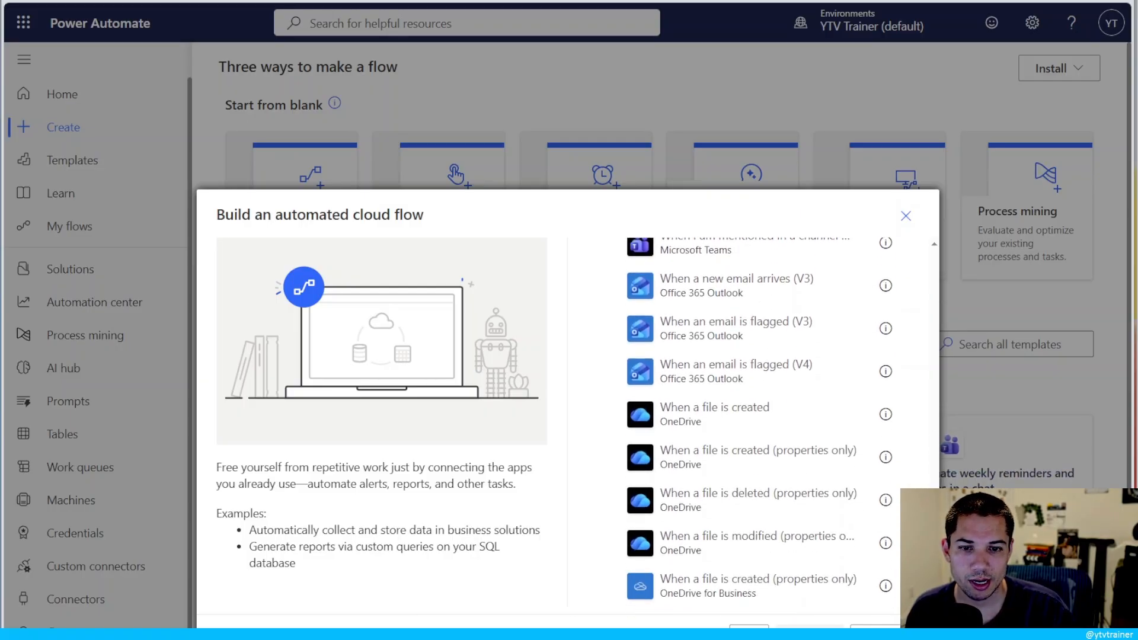
pyautogui.scroll(-2, 759, 421)
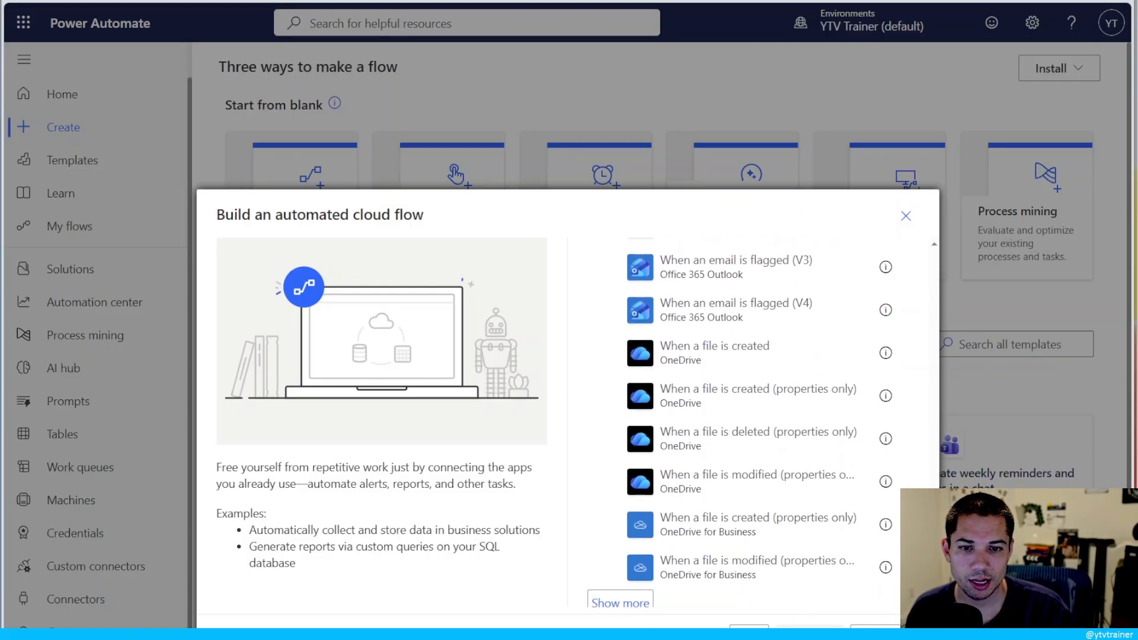
# Step: Load more triggers repeatedly and examine those offered by other connectors, such as Power BI, Azure and third-party services
pyautogui.click(628, 595)
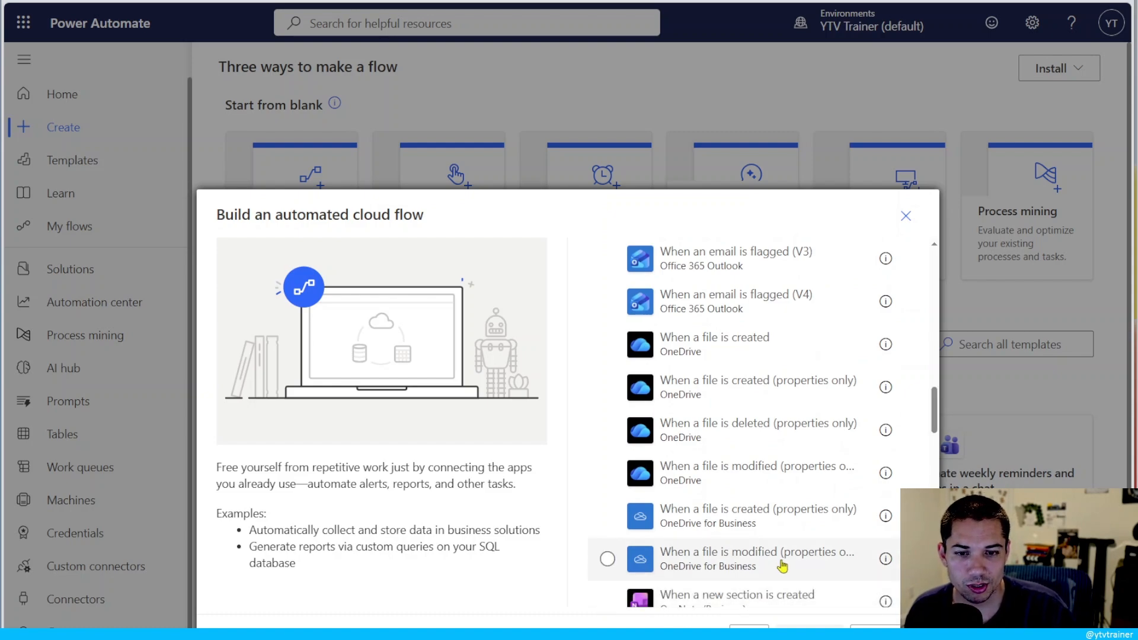
pyautogui.moveTo(934, 424); pyautogui.dragTo(934, 503)
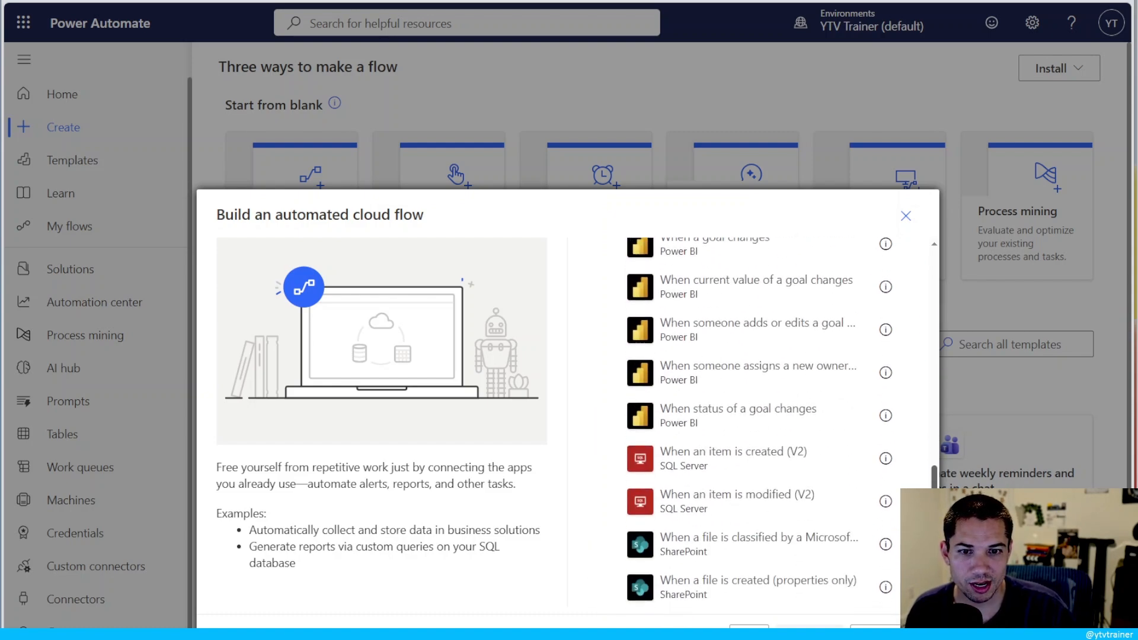
pyautogui.scroll(-12, 759, 421)
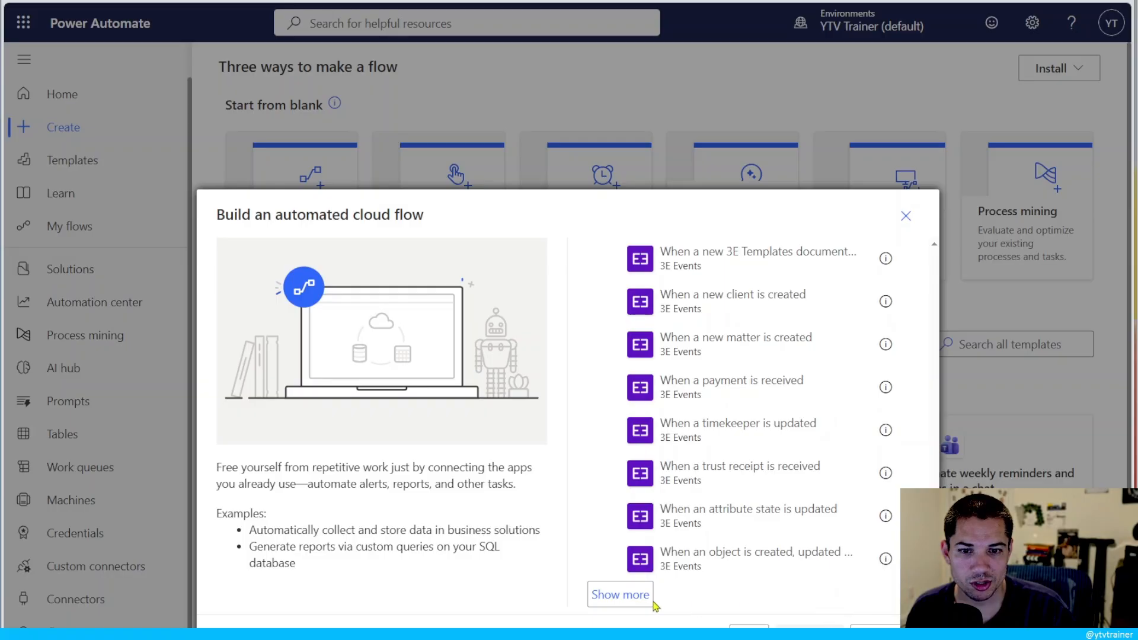
pyautogui.click(638, 601)
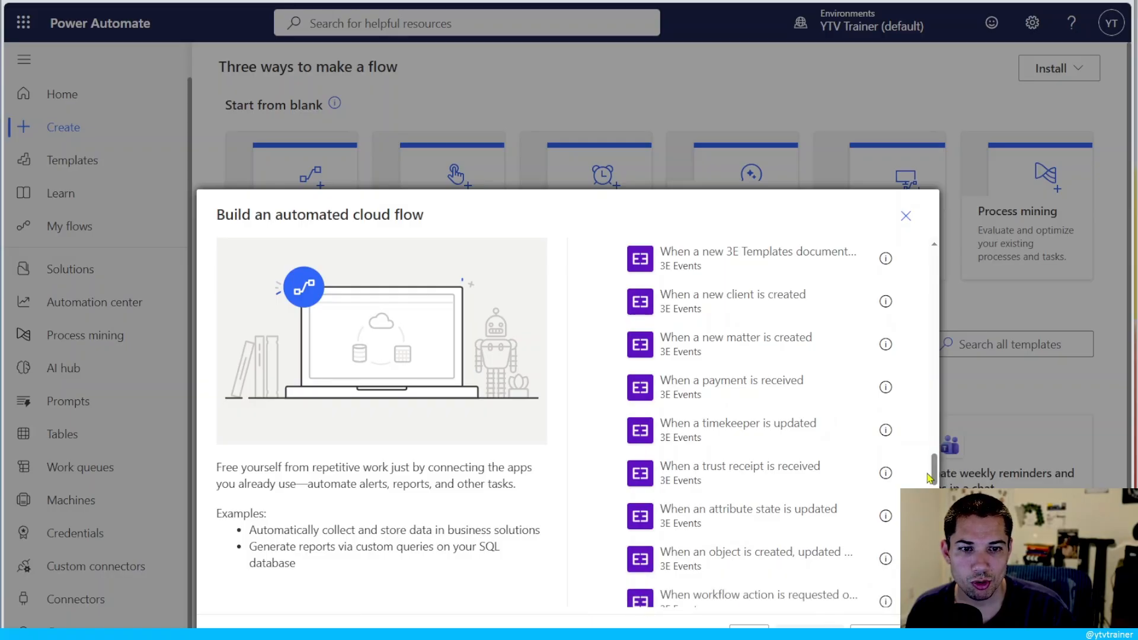
pyautogui.scroll(-15, 865, 478)
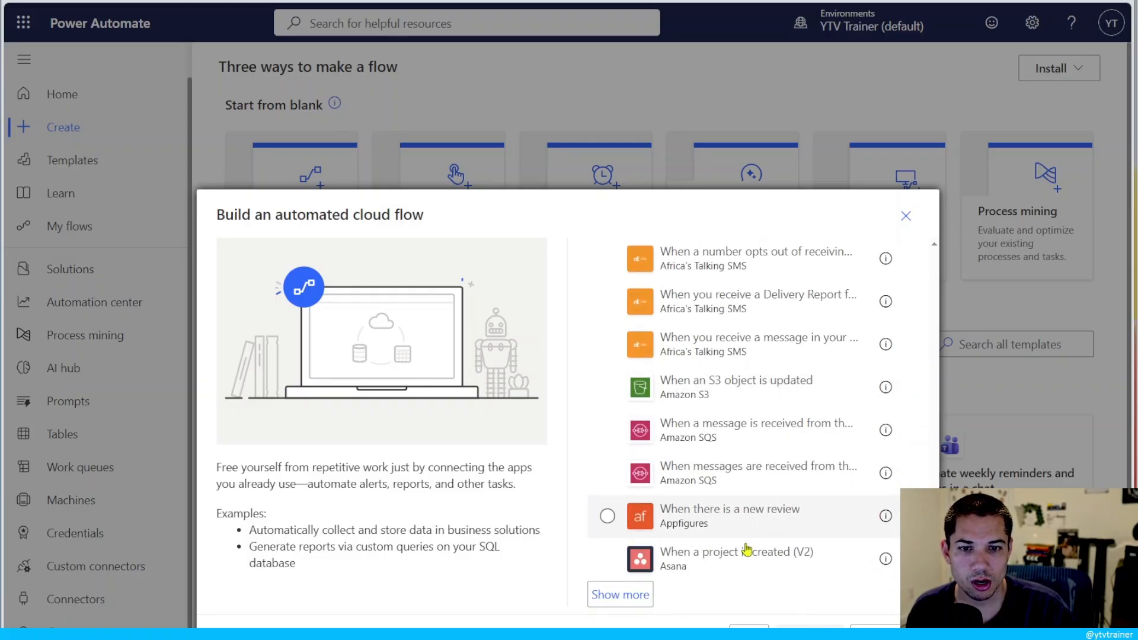
pyautogui.click(635, 603)
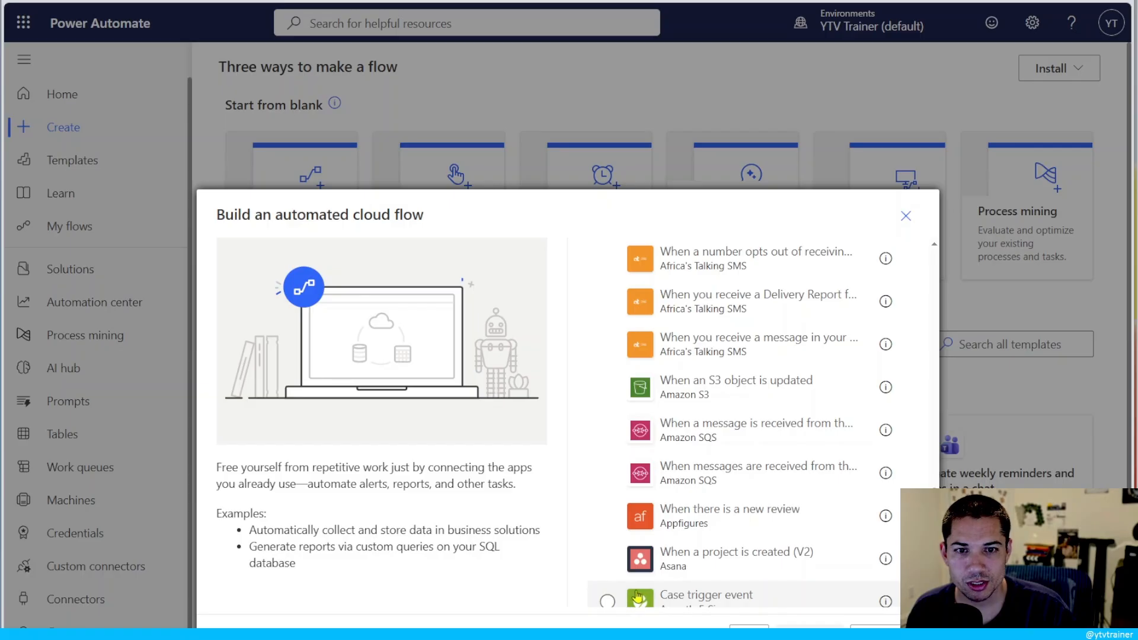
pyautogui.scroll(-5, 705, 537)
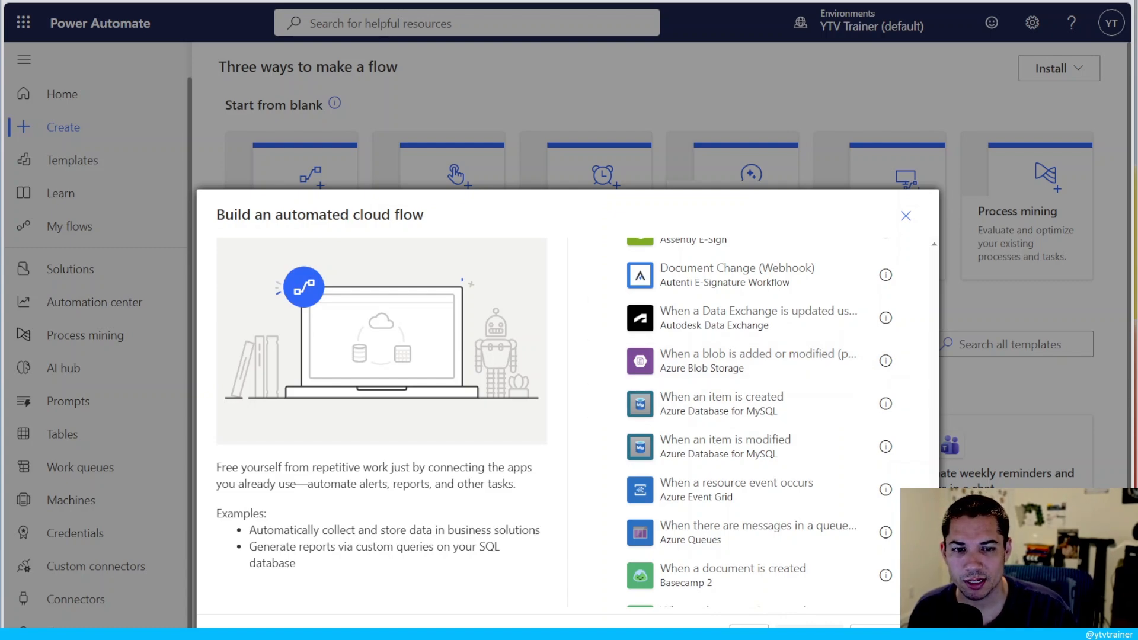
pyautogui.scroll(-1, 758, 421)
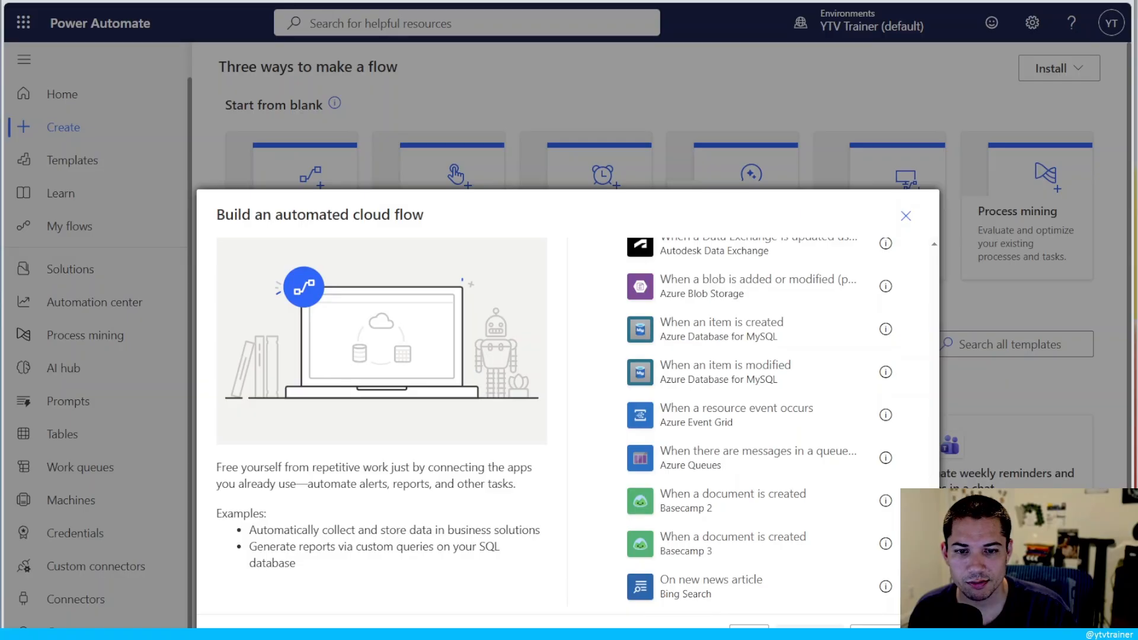
pyautogui.scroll(-3, 758, 421)
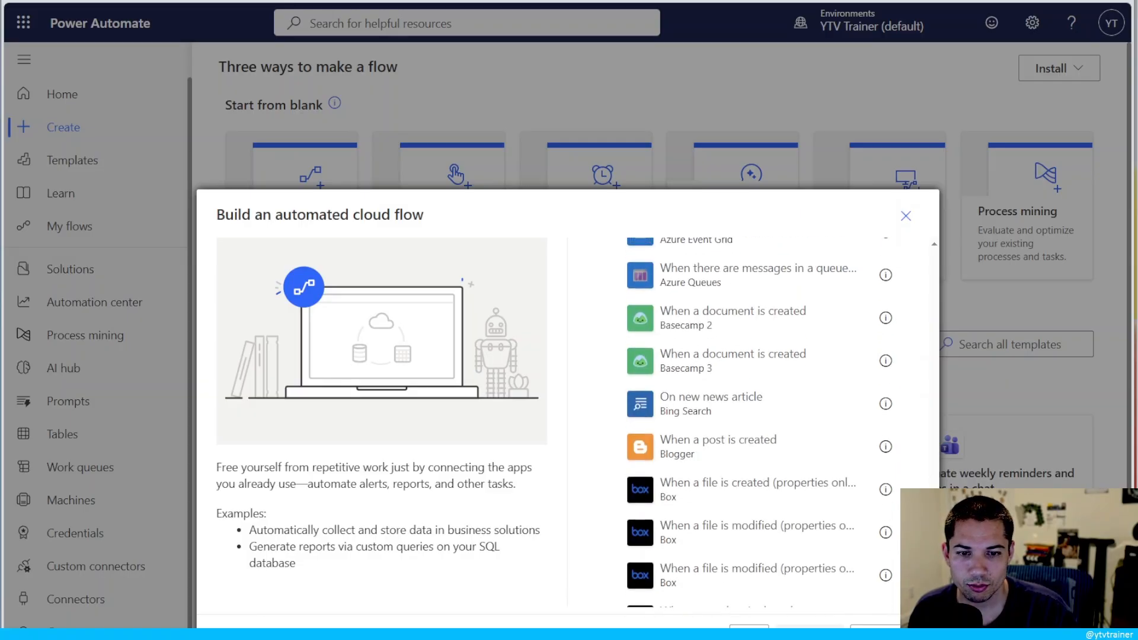
pyautogui.scroll(-5, 758, 421)
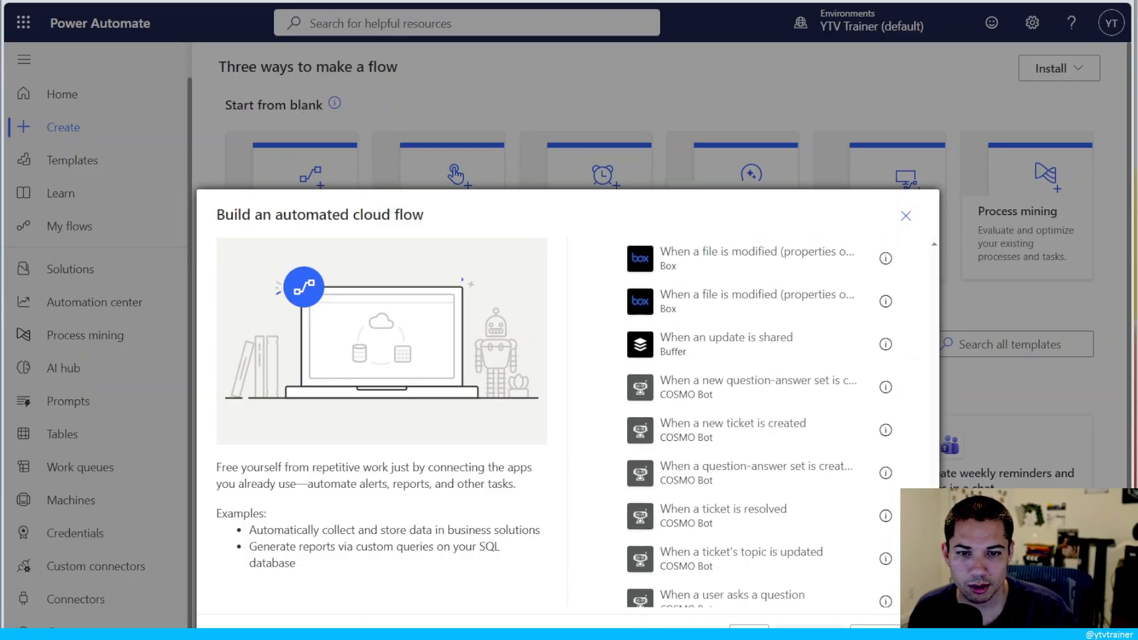
pyautogui.scroll(-1, 759, 421)
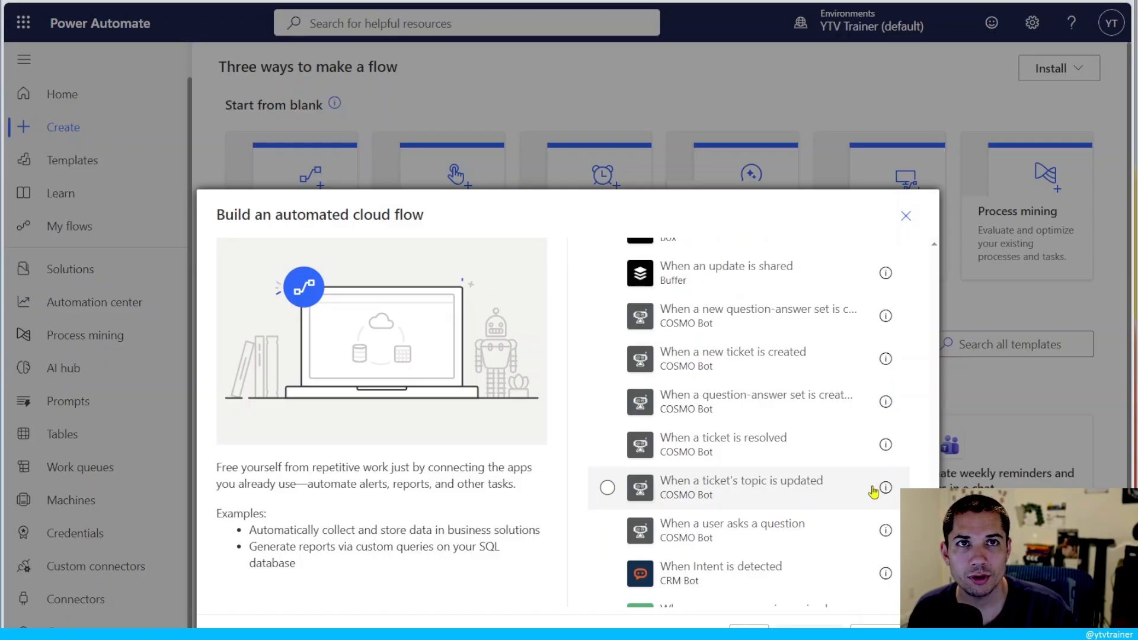
pyautogui.scroll(-5, 874, 498)
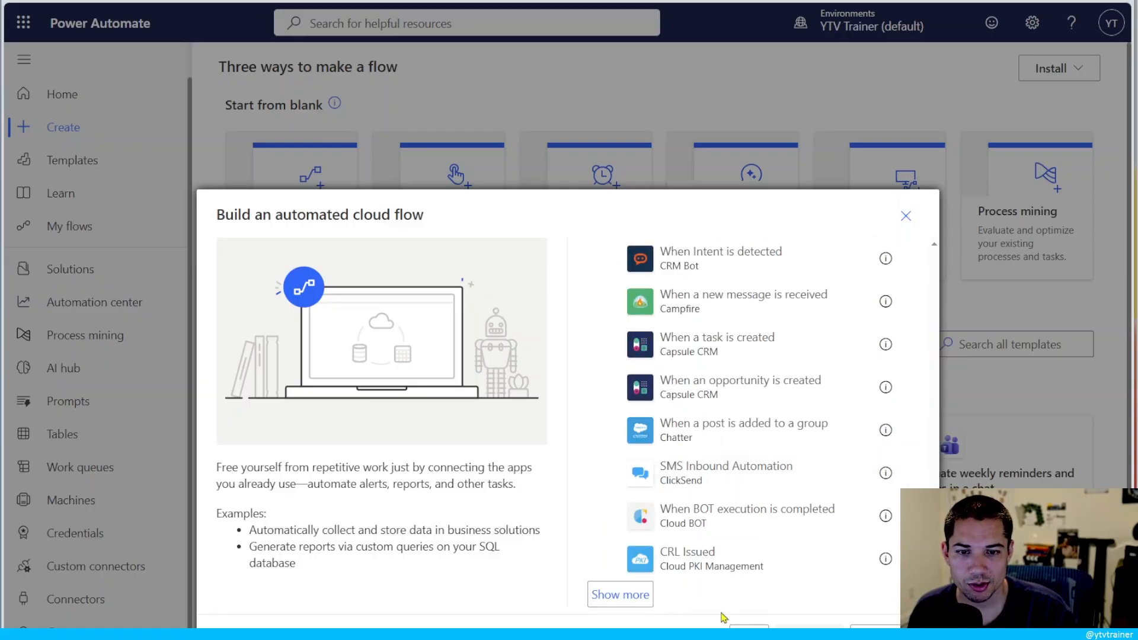
pyautogui.click(620, 594)
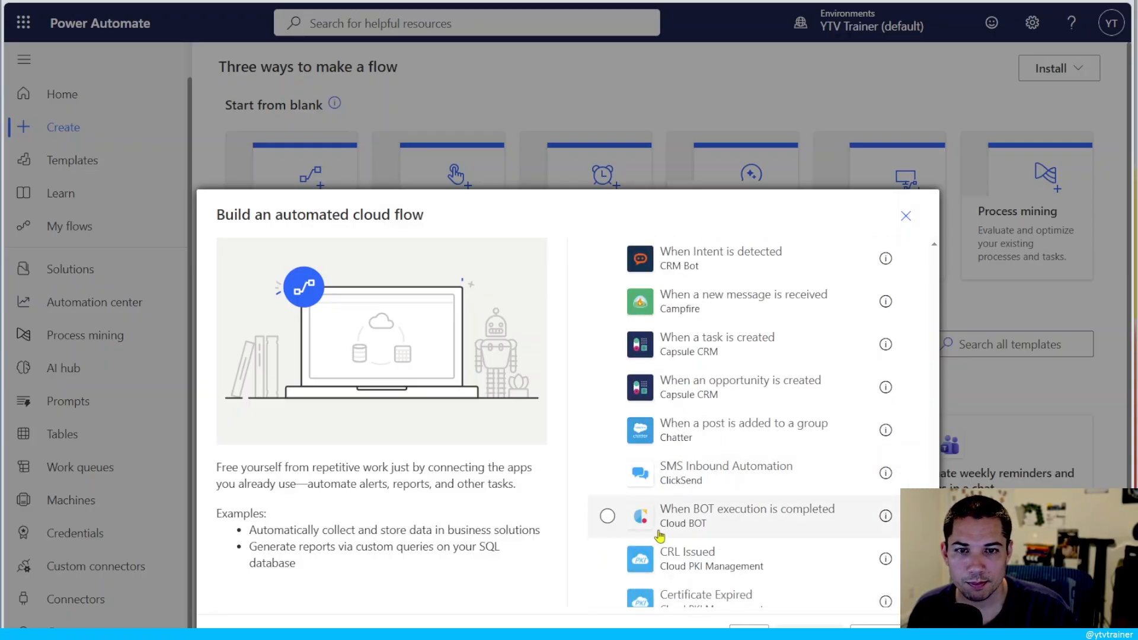
pyautogui.scroll(-6, 659, 535)
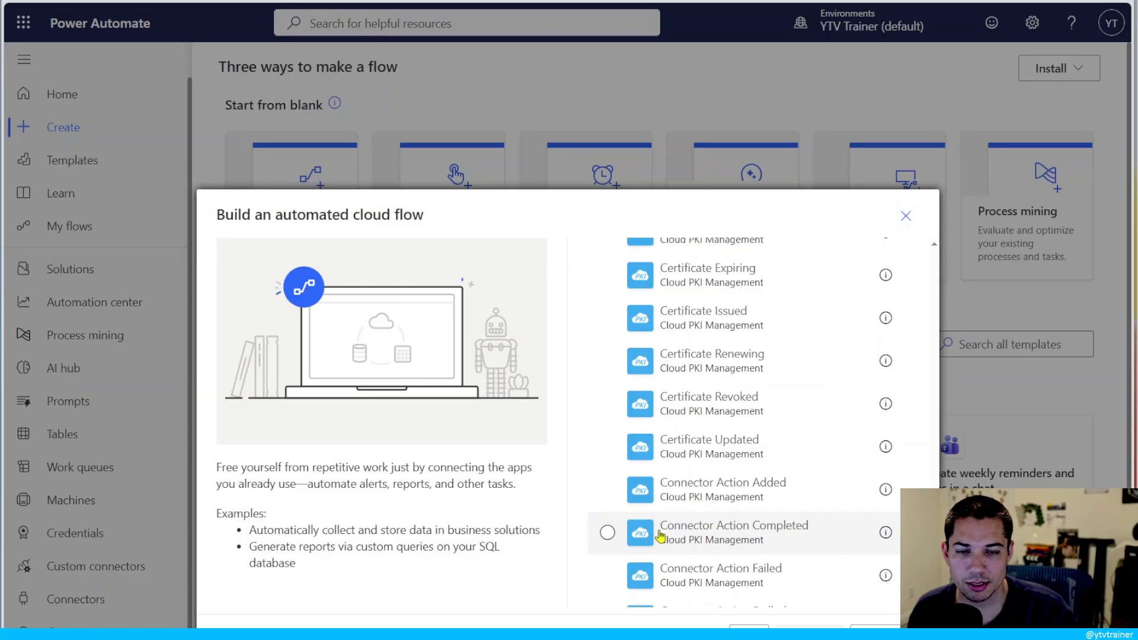
pyautogui.scroll(-5, 659, 535)
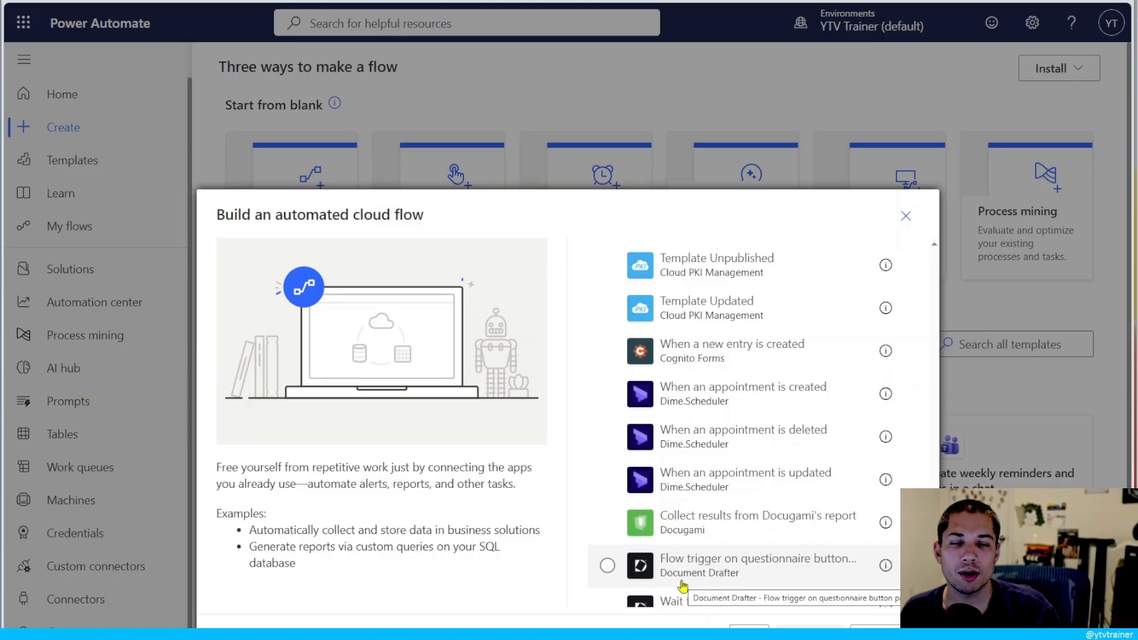
pyautogui.scroll(-5, 685, 584)
pyautogui.scroll(-10, 682, 587)
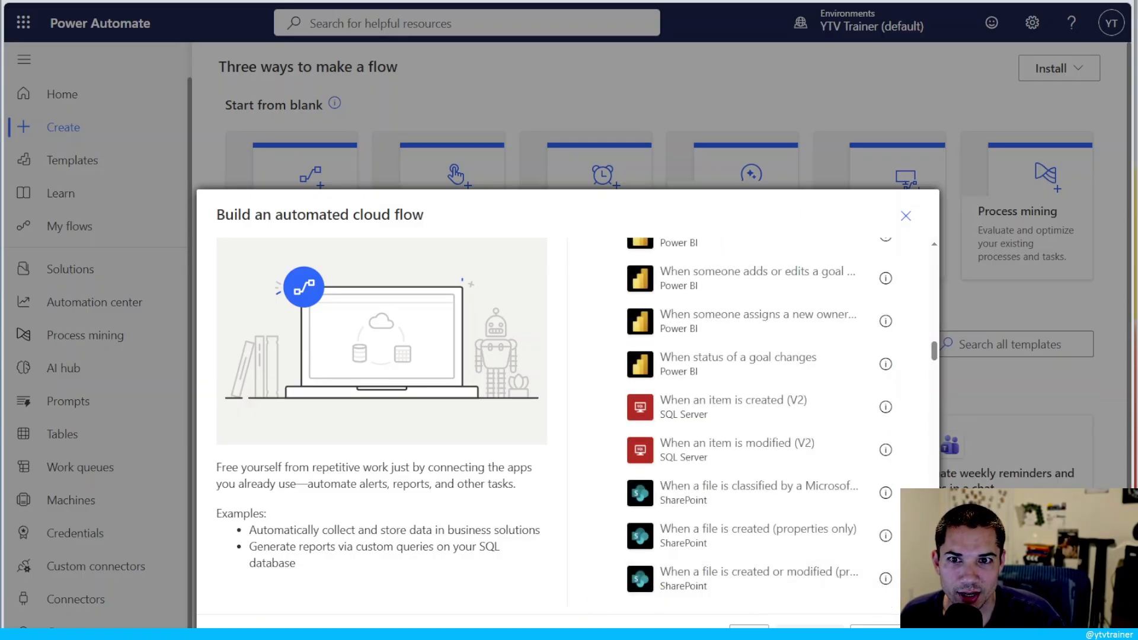
# Step: Skip the trigger choice to open an empty flow in the designer and postpone the Drafts and Versioning offer
pyautogui.click(749, 634)
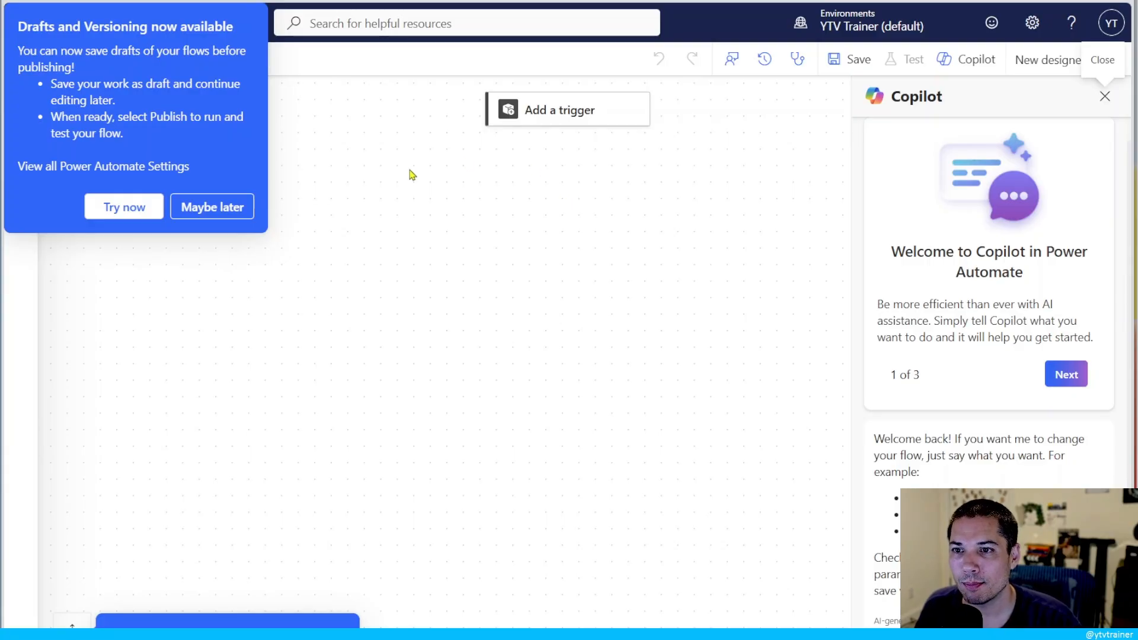
pyautogui.click(213, 209)
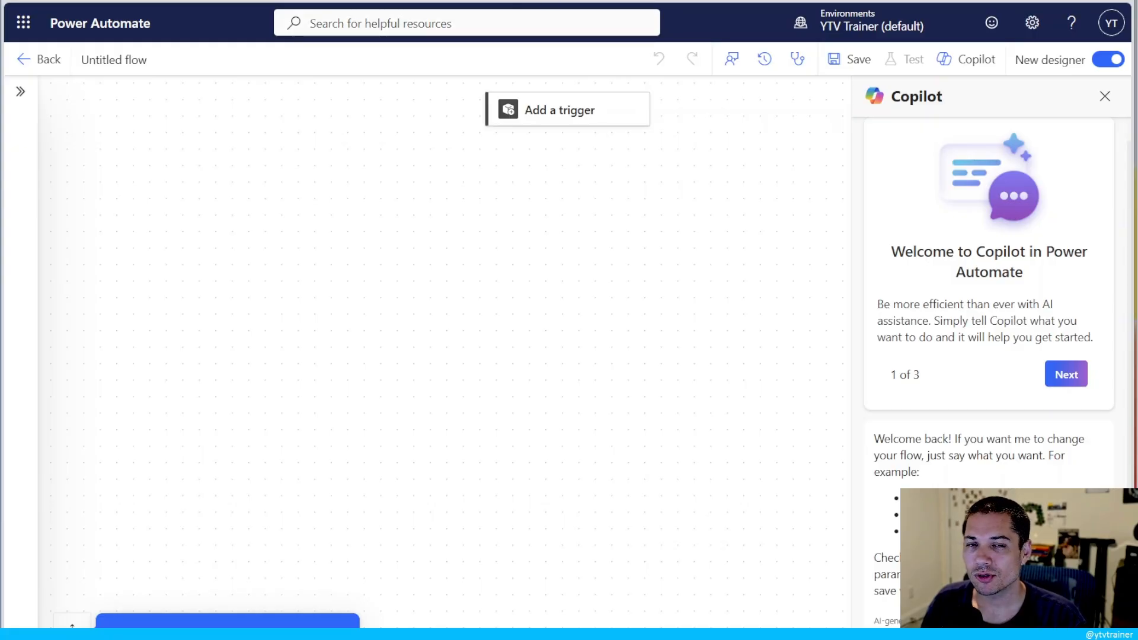
# Step: Switch the new flow to the classic designer by setting v3=false in the page address
pyautogui.hotkey('ctrl', 'l')
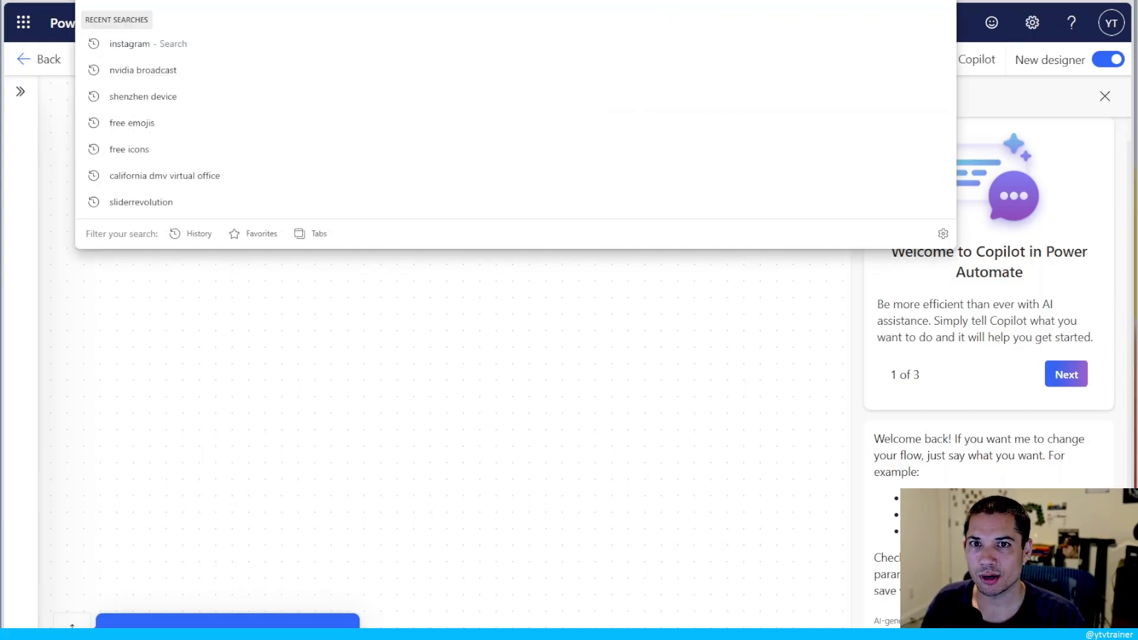
pyautogui.write('false')
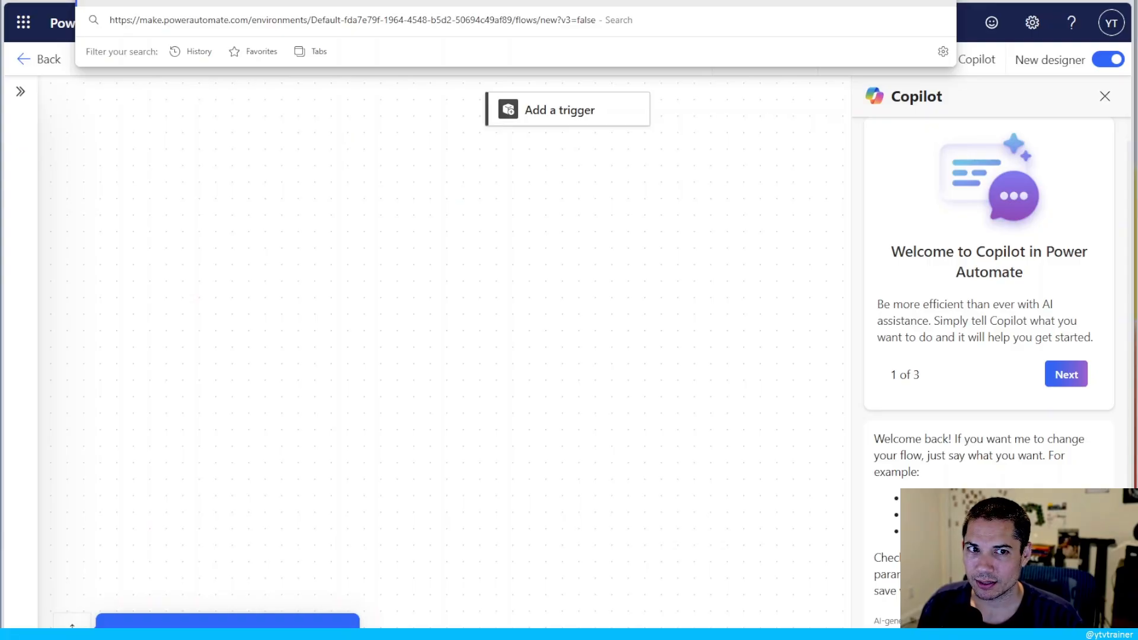
pyautogui.press('Escape')
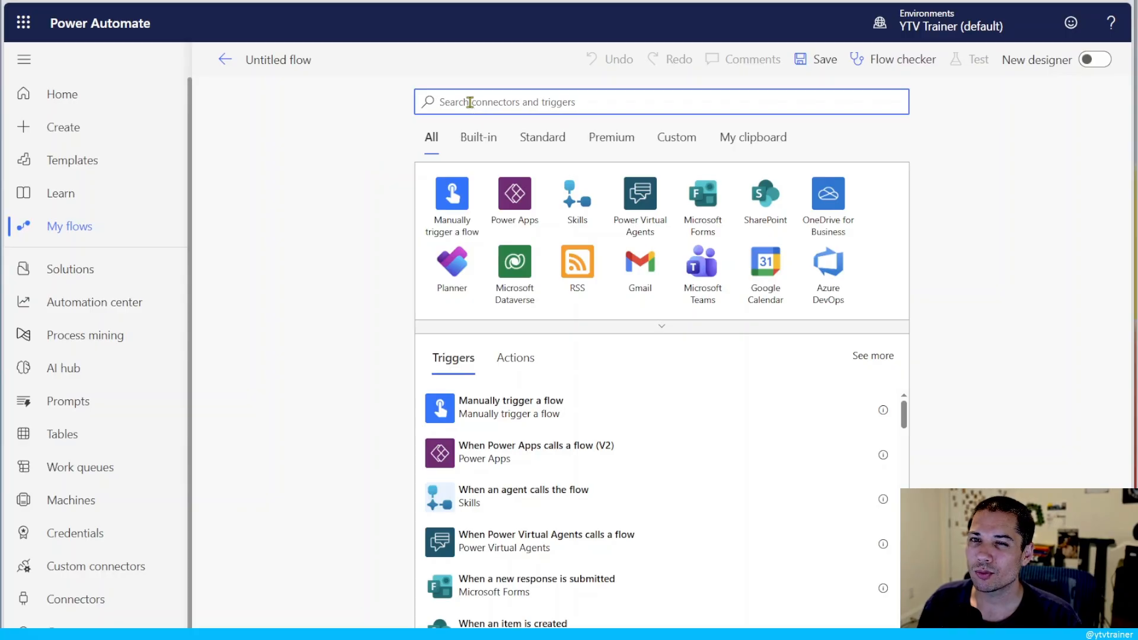
# Step: Search the triggers for http and add the "When an HTTP request is received" trigger
pyautogui.write('http')
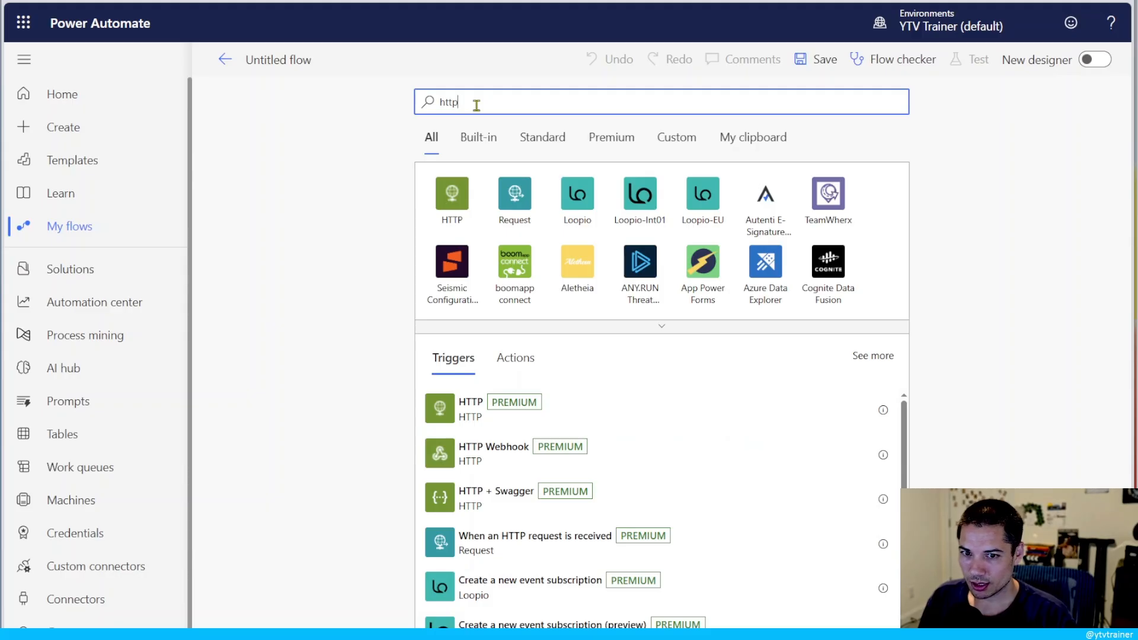
pyautogui.click(567, 551)
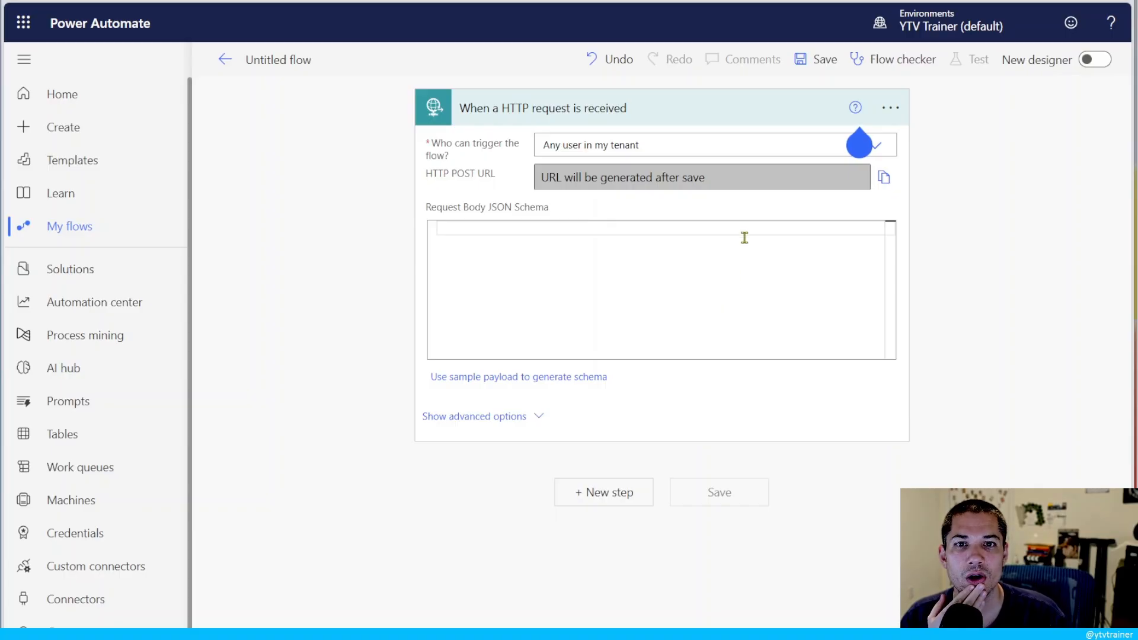
pyautogui.click(584, 268)
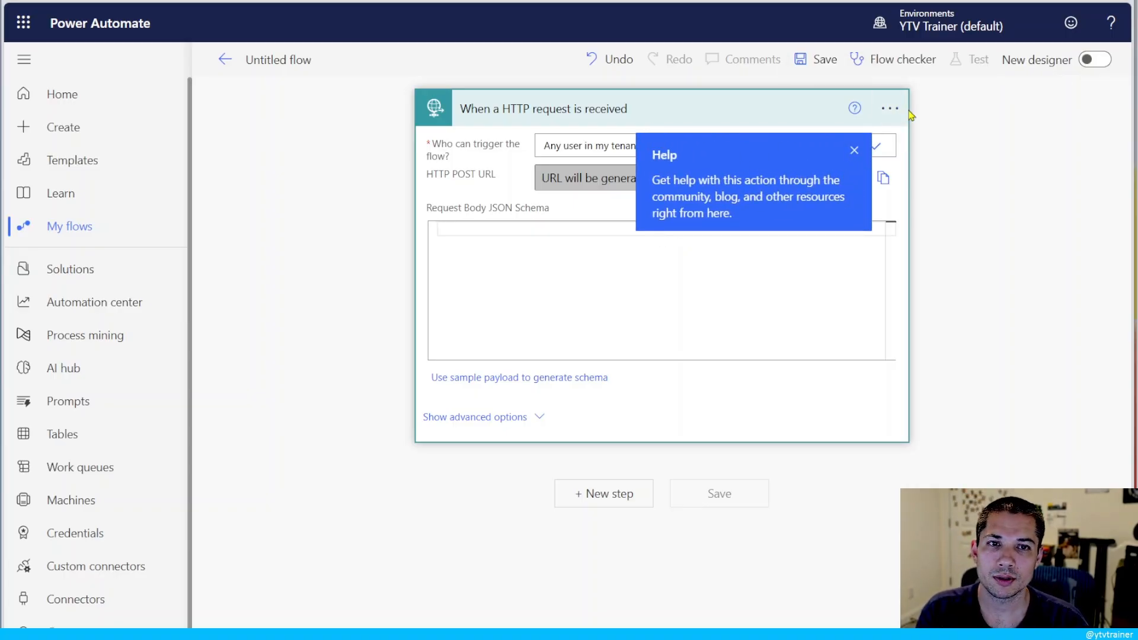
# Step: Delete the HTTP request trigger from the flow
pyautogui.click(891, 109)
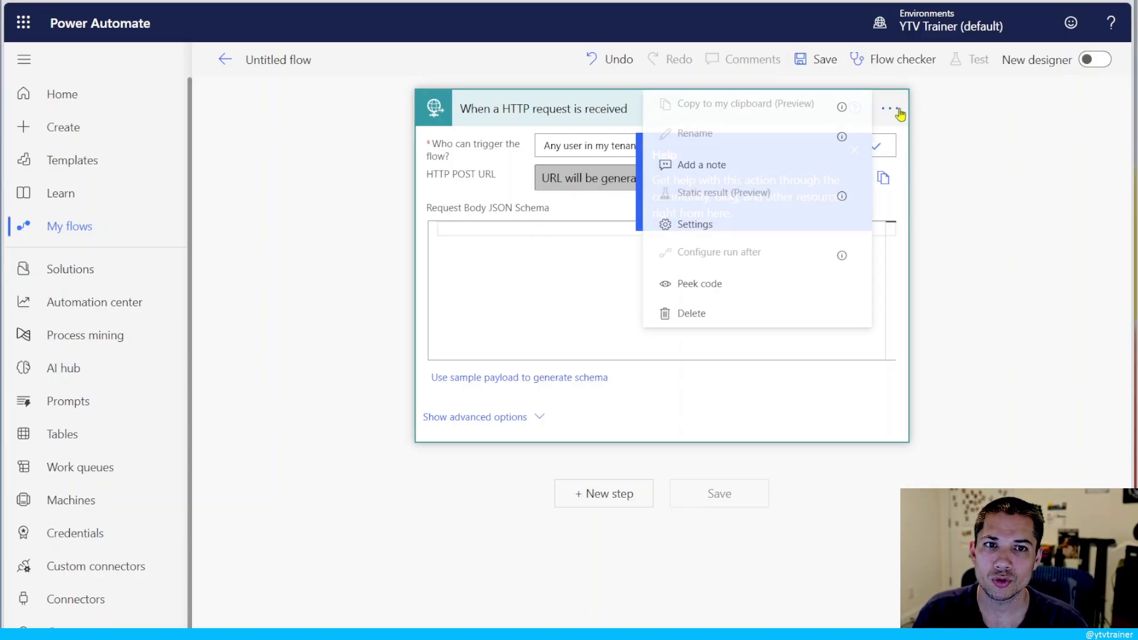
pyautogui.click(788, 325)
pyautogui.click(589, 468)
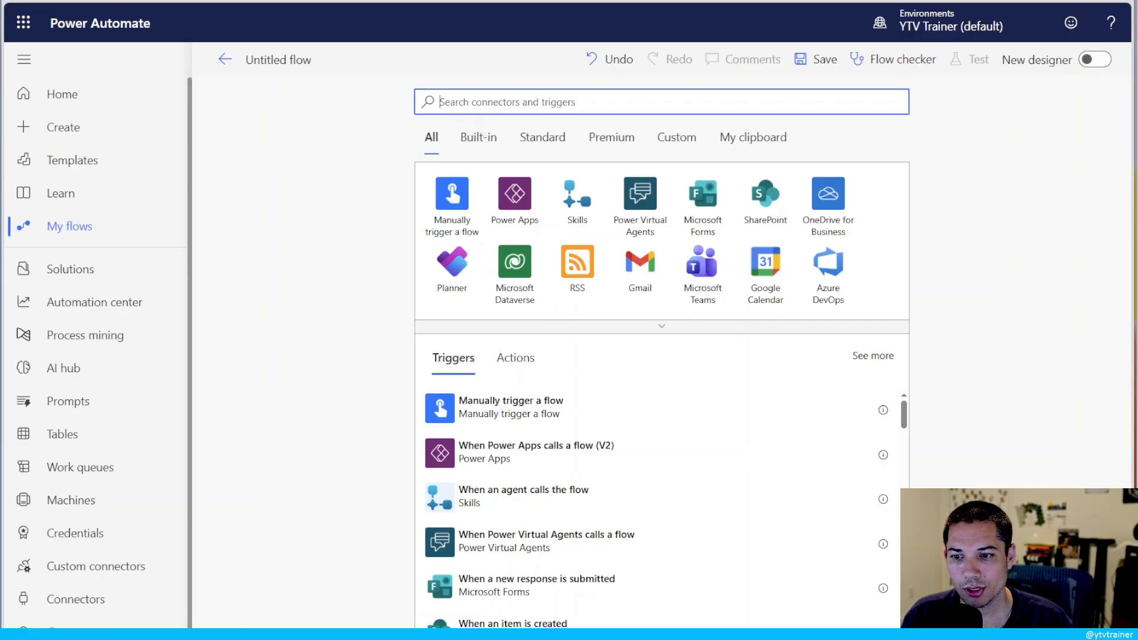
# Step: Replace the untitled flow's name with "Add Title Her |", leaving space for a suffix
pyautogui.click(275, 59)
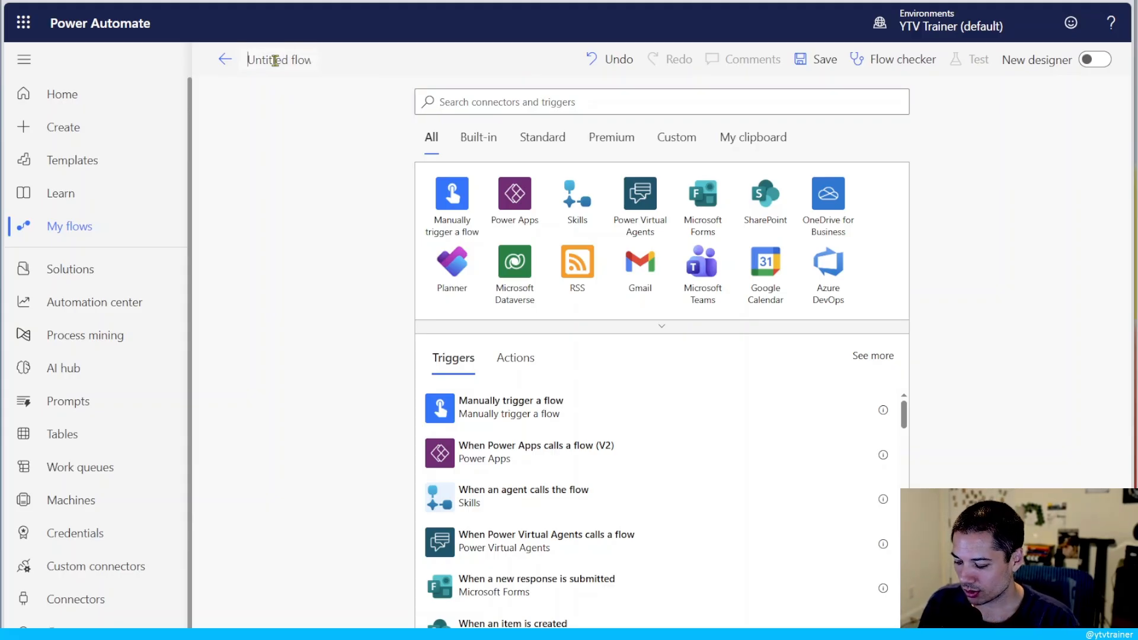
pyautogui.write('Add Titl')
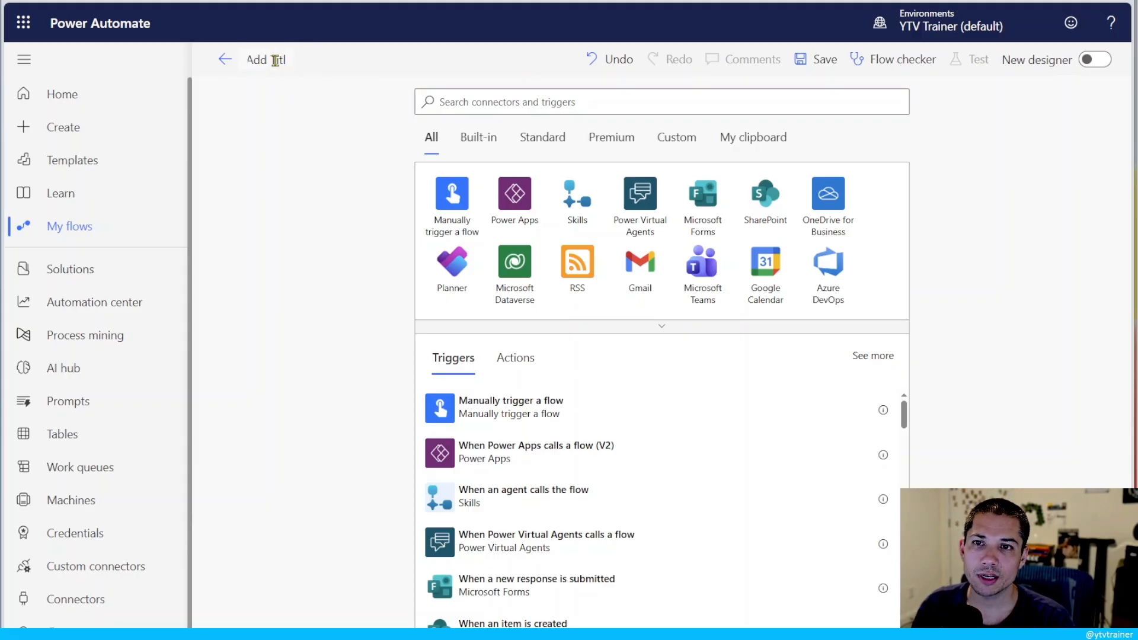
pyautogui.write('e Herte')
pyautogui.press('BackSpace')
pyautogui.press('BackSpace')
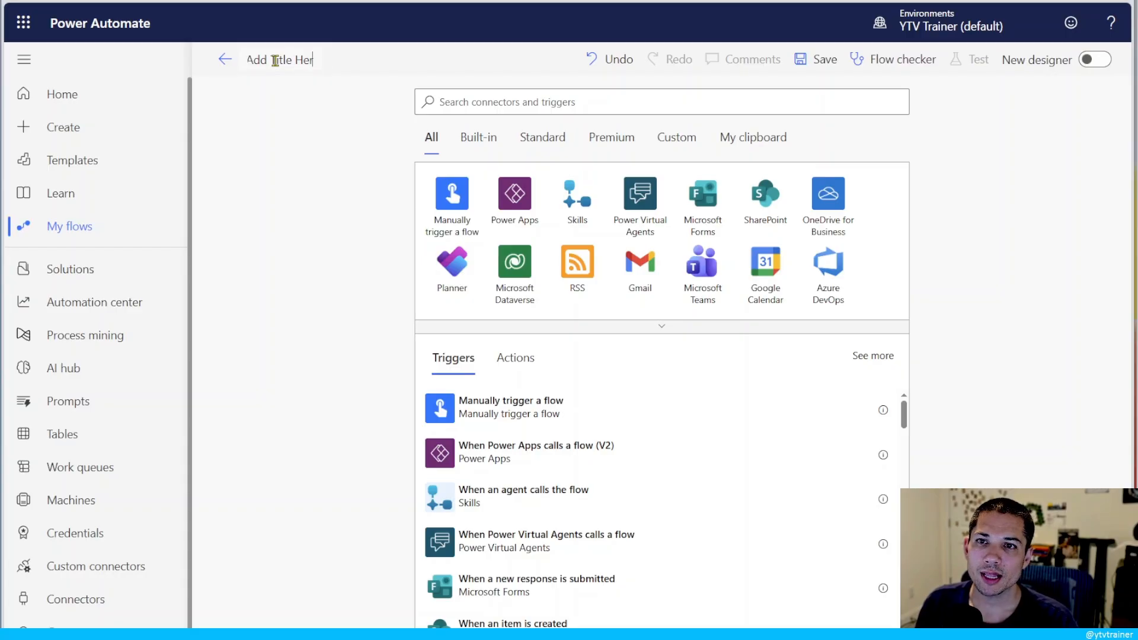
pyautogui.write('| TE')
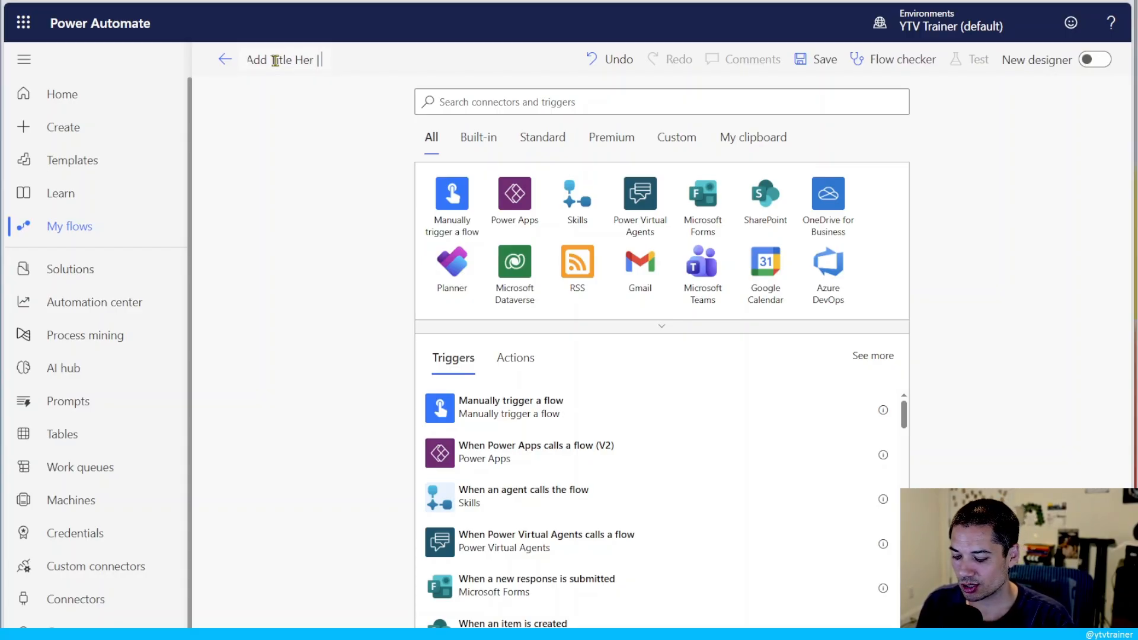
pyautogui.press('BackSpace')
pyautogui.press('BackSpace')
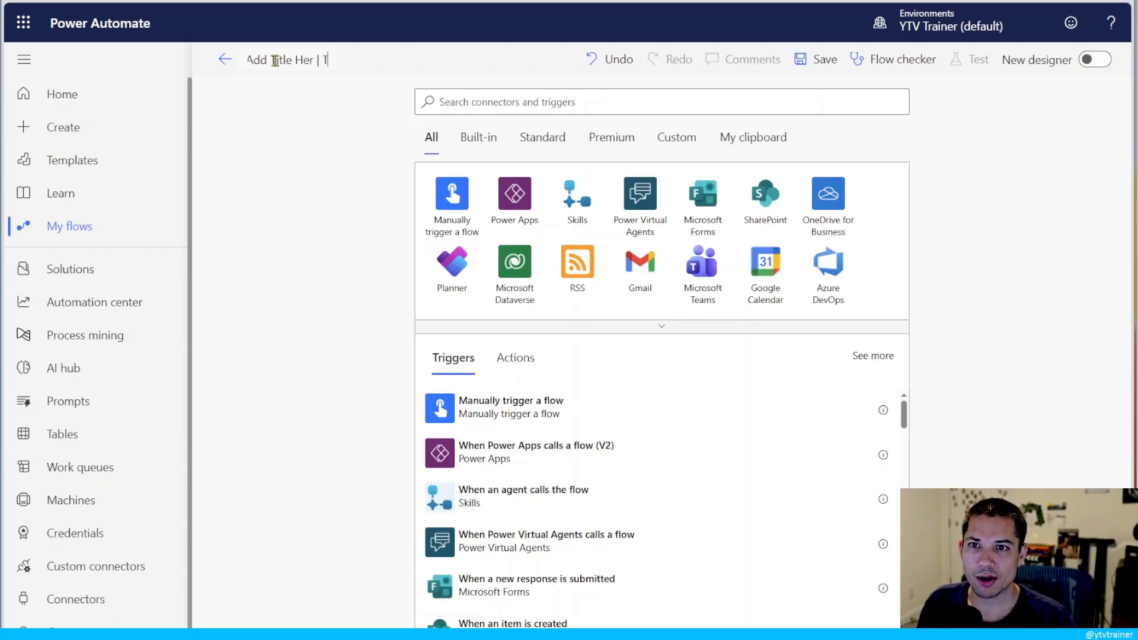
# Step: Try DAILY RUN as the suffix of the flow name and erase it again
pyautogui.write('DAILY RUN')
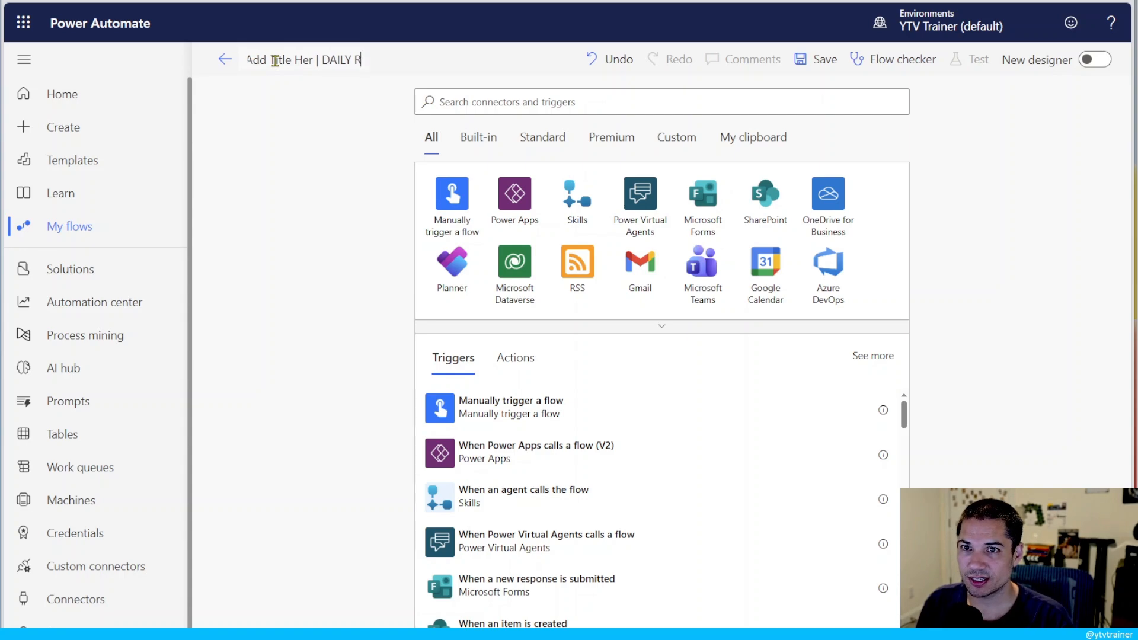
pyautogui.press('BackSpace')
pyautogui.press('BackSpace')
pyautogui.press('BackSpace')
pyautogui.press('BackSpace')
pyautogui.press('BackSpace')
pyautogui.press('BackSpace')
pyautogui.press('BackSpace')
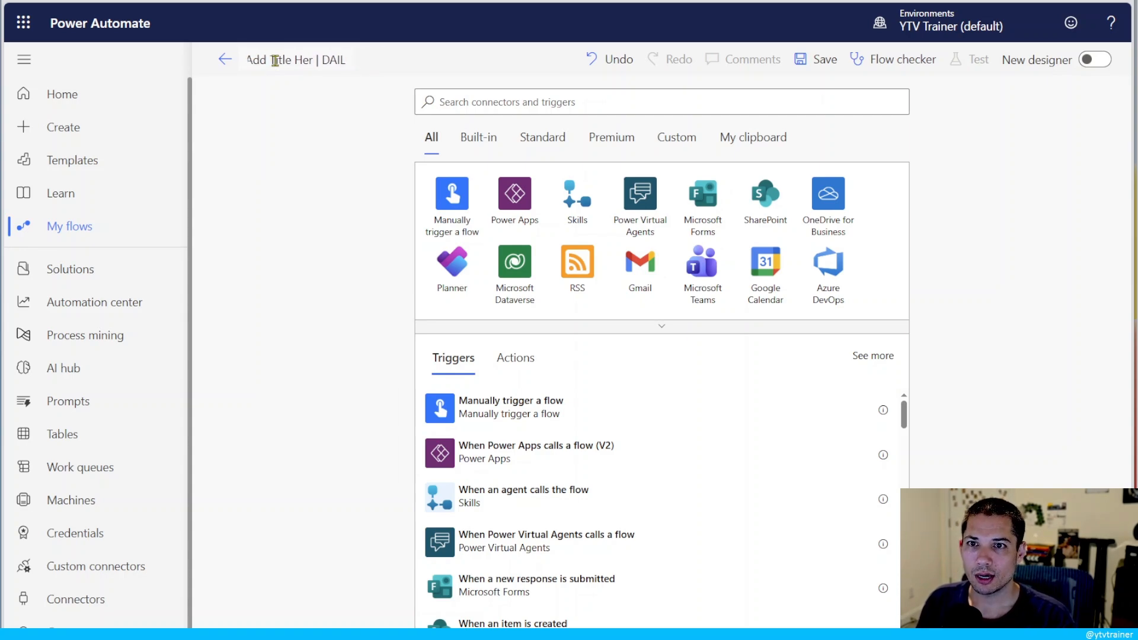
pyautogui.press('BackSpace')
pyautogui.press('BackSpace')
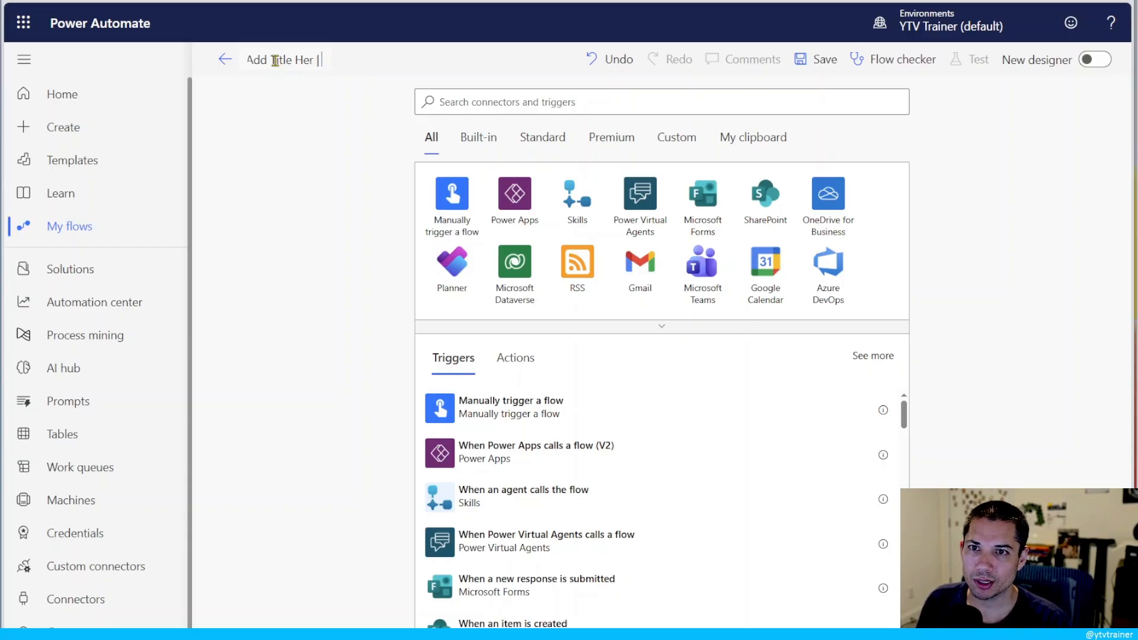
# Step: Try SUBMISSION as the suffix of the flow name and erase it again
pyautogui.write('SUBMISSION')
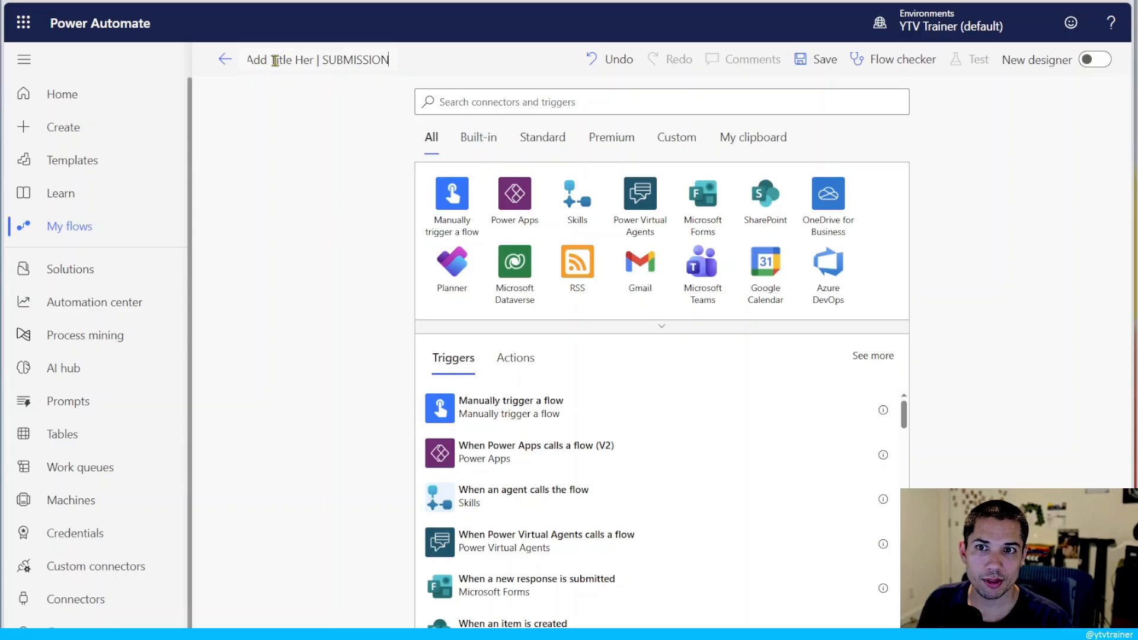
pyautogui.press('BackSpace')
pyautogui.press('BackSpace')
pyautogui.press('BackSpace')
pyautogui.press('BackSpace')
pyautogui.press('BackSpace')
pyautogui.press('BackSpace')
pyautogui.press('BackSpace')
pyautogui.press('BackSpace')
pyautogui.press('BackSpace')
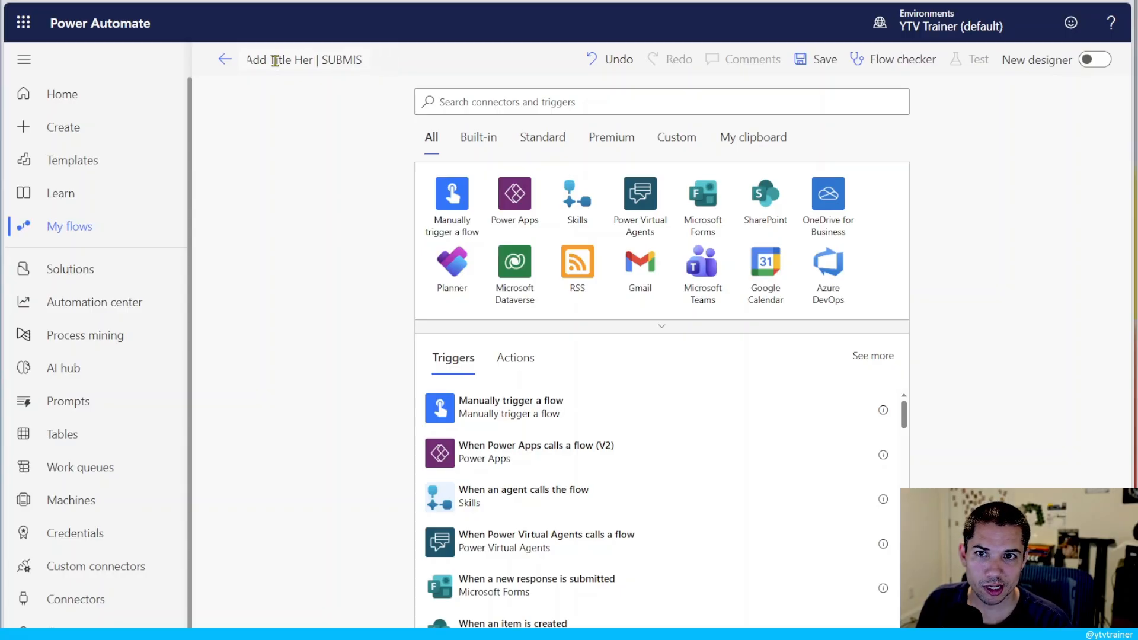
pyautogui.press('BackSpace')
# Step: Complete the flow name with the suffix MODIFIED, trying the prefix SP before it and removing that prefix
pyautogui.write('MODIFIED')
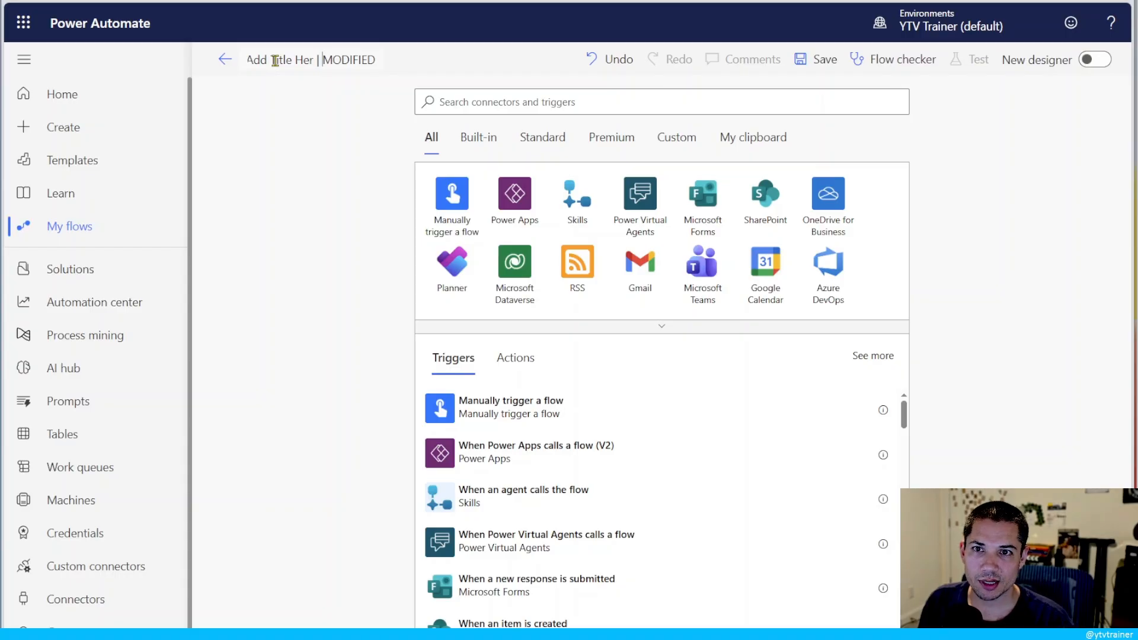
pyautogui.write('SP')
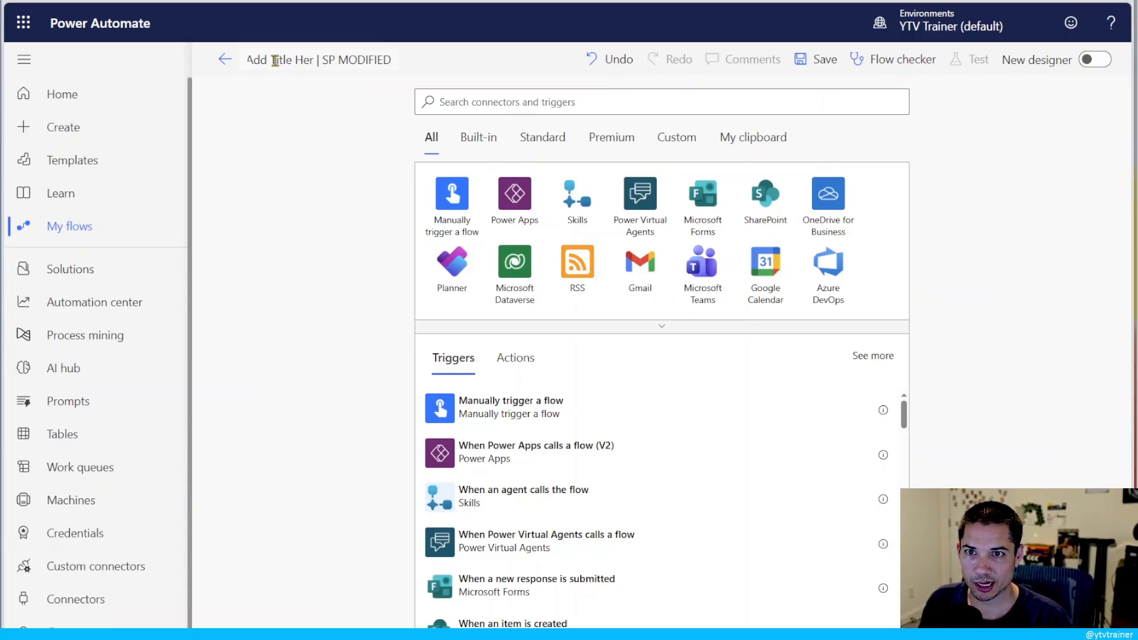
pyautogui.press('BackSpace')
pyautogui.press('BackSpace')
pyautogui.press('BackSpace')
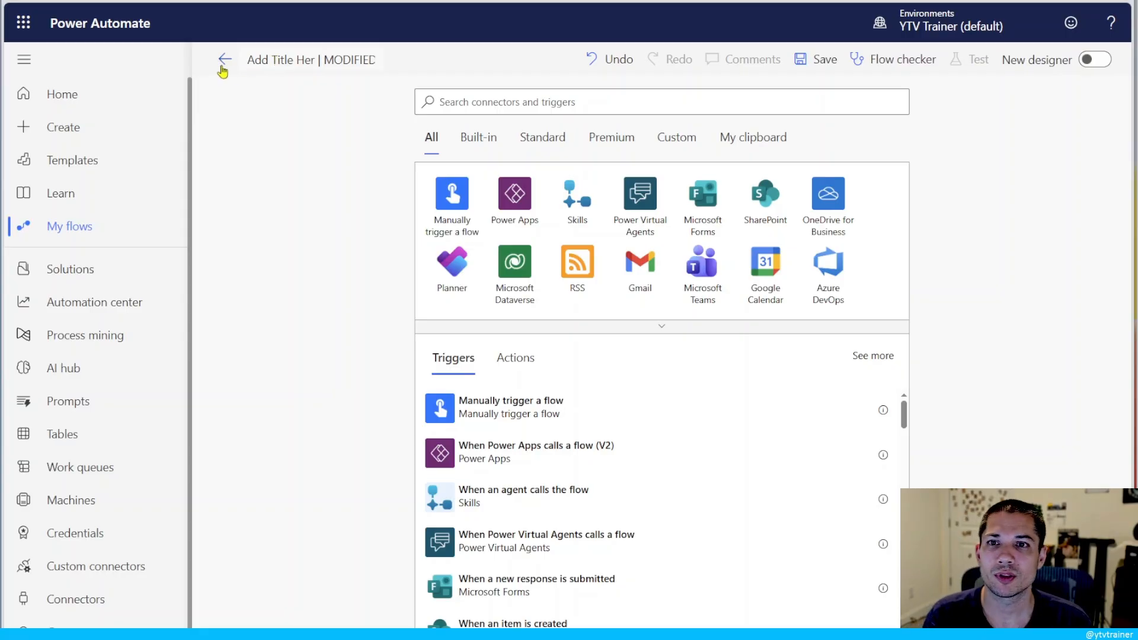
# Step: Set "Manually trigger a flow" as the flow's trigger and add a new step below it
pyautogui.click(494, 107)
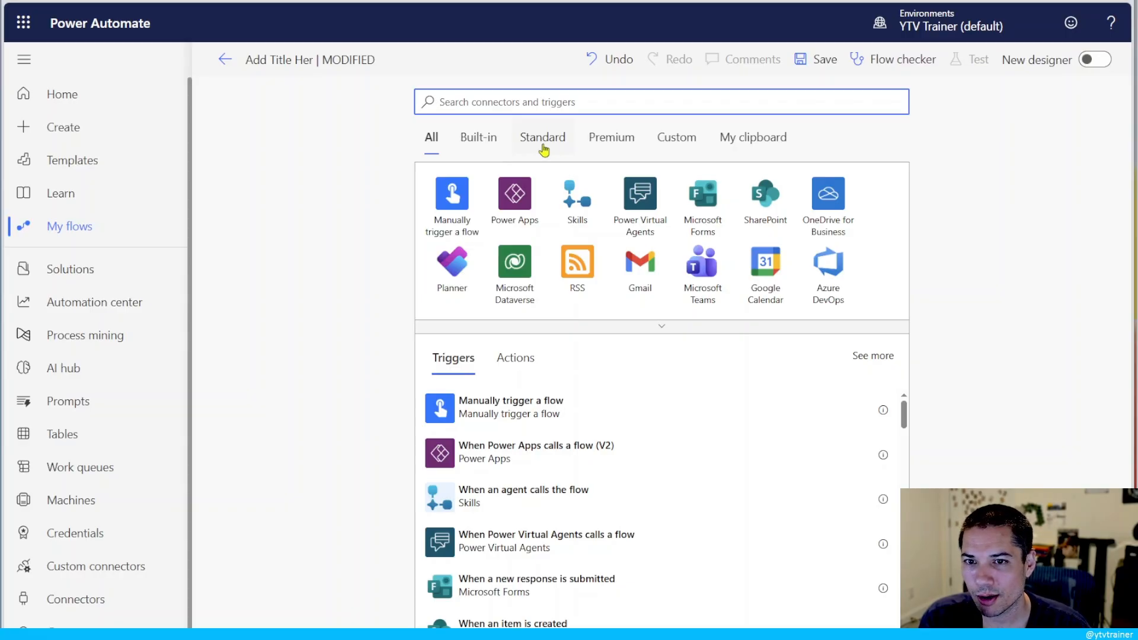
pyautogui.click(461, 221)
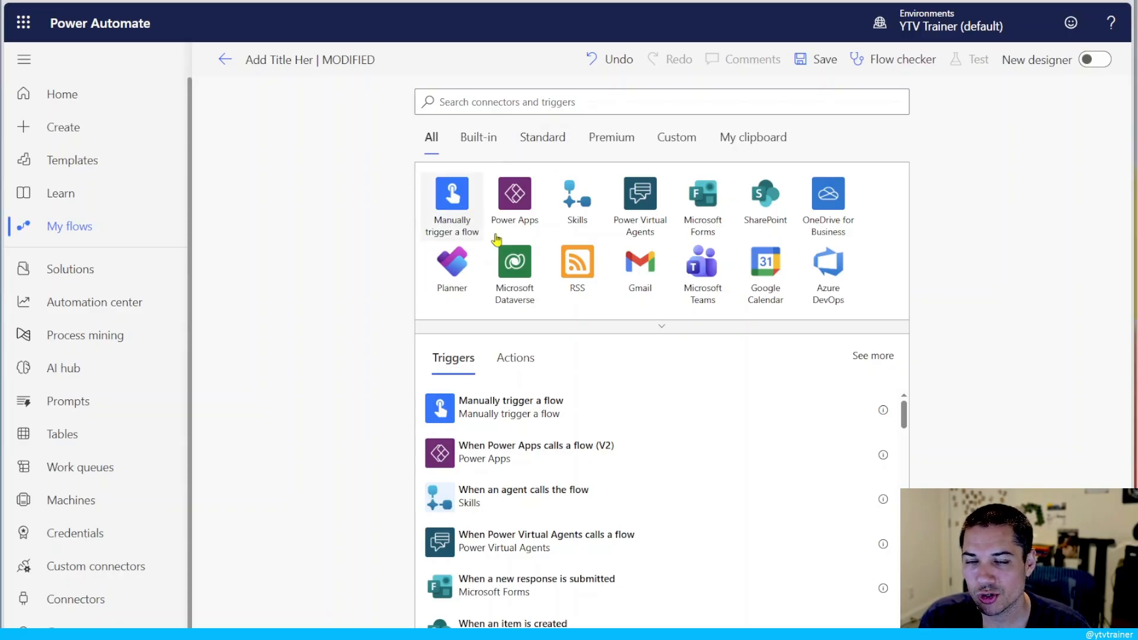
pyautogui.click(518, 195)
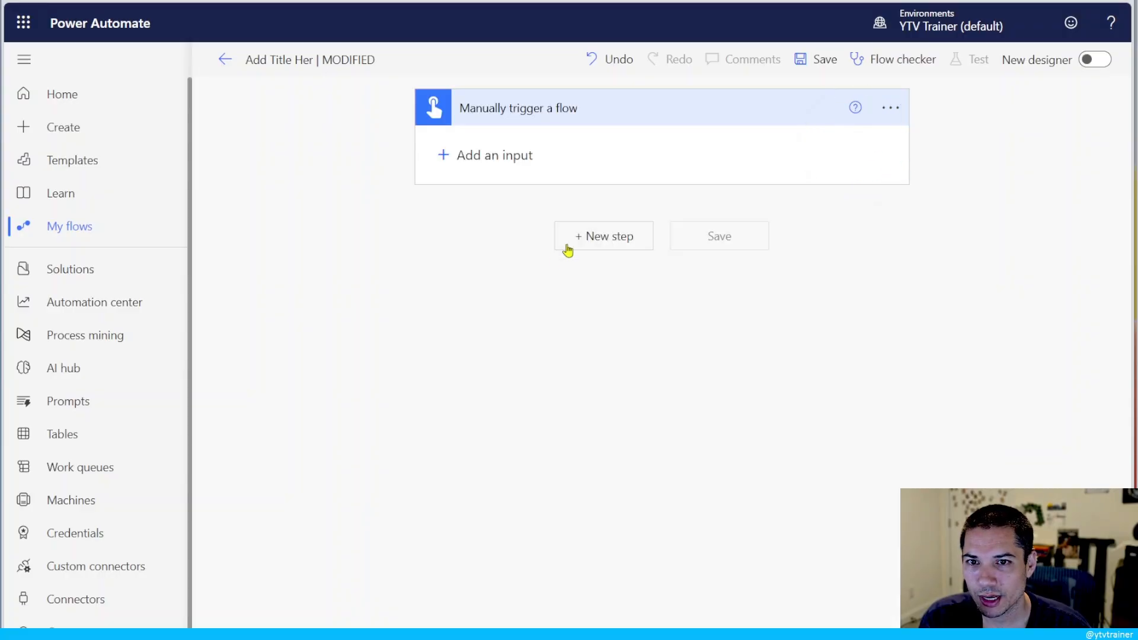
pyautogui.click(584, 236)
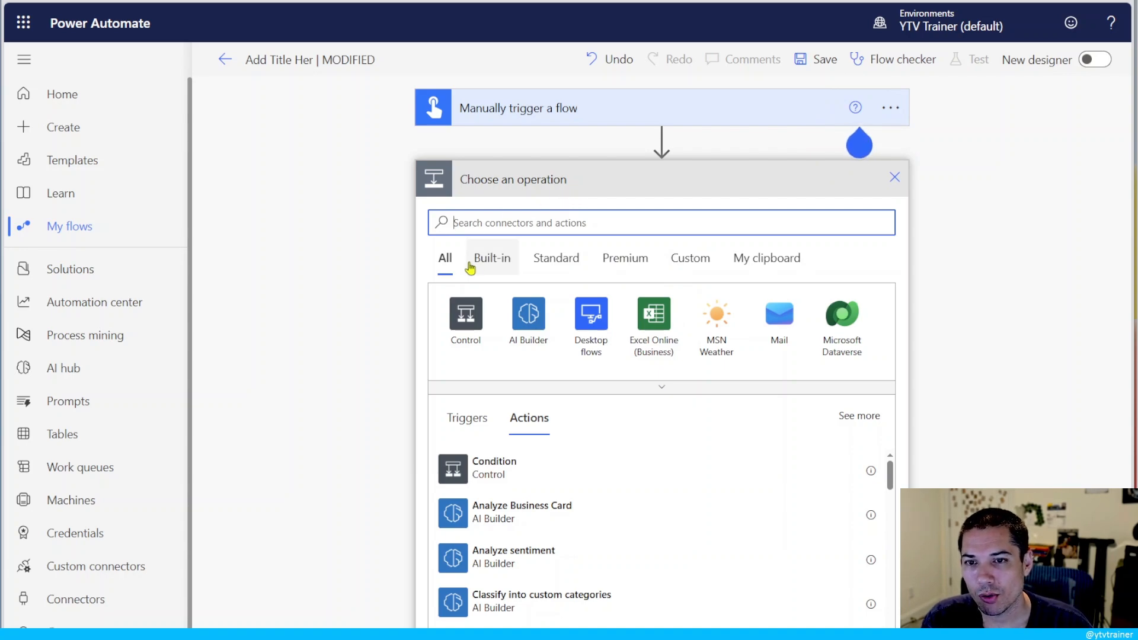
# Step: Look through the Built-in, Standard, Premium, Custom and My clipboard categories of operations for the new step
pyautogui.click(489, 266)
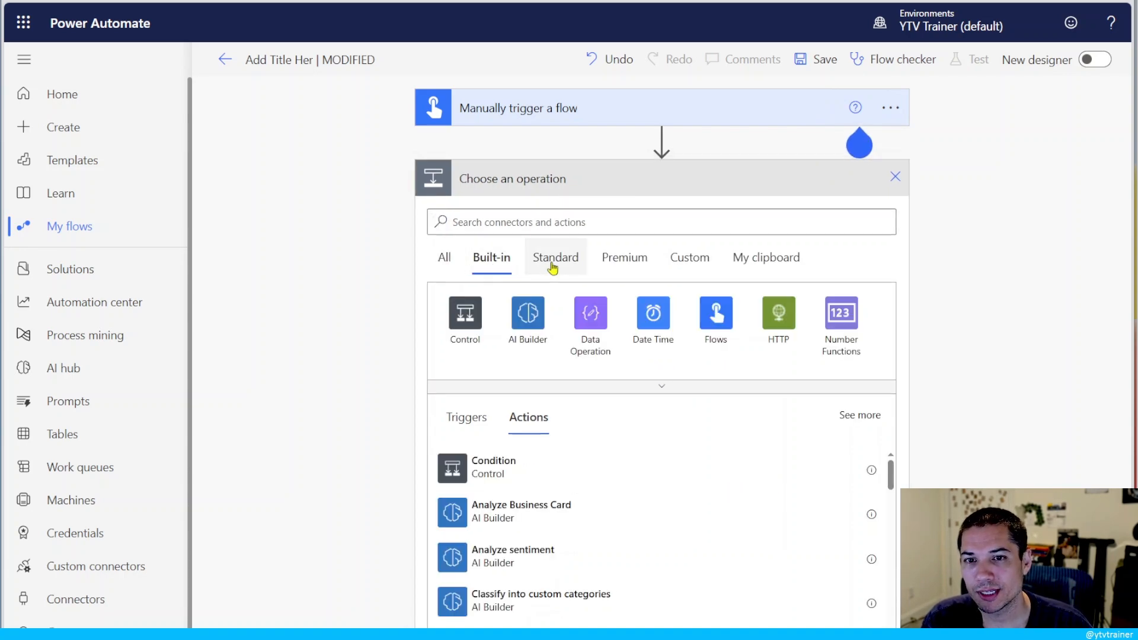
pyautogui.click(554, 264)
pyautogui.click(619, 266)
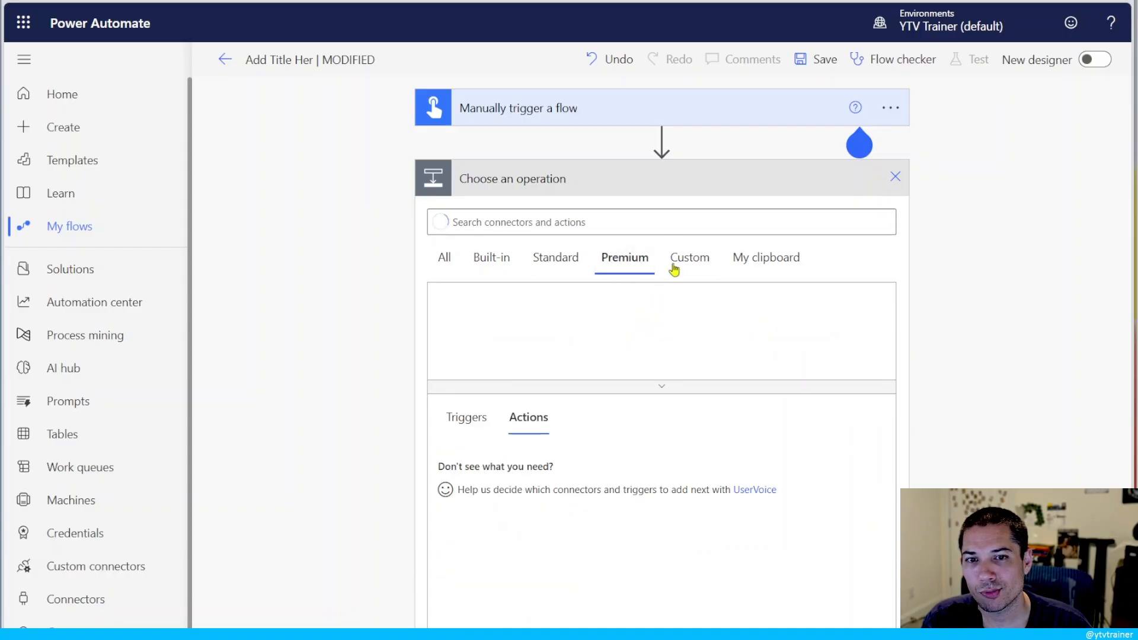
pyautogui.click(675, 262)
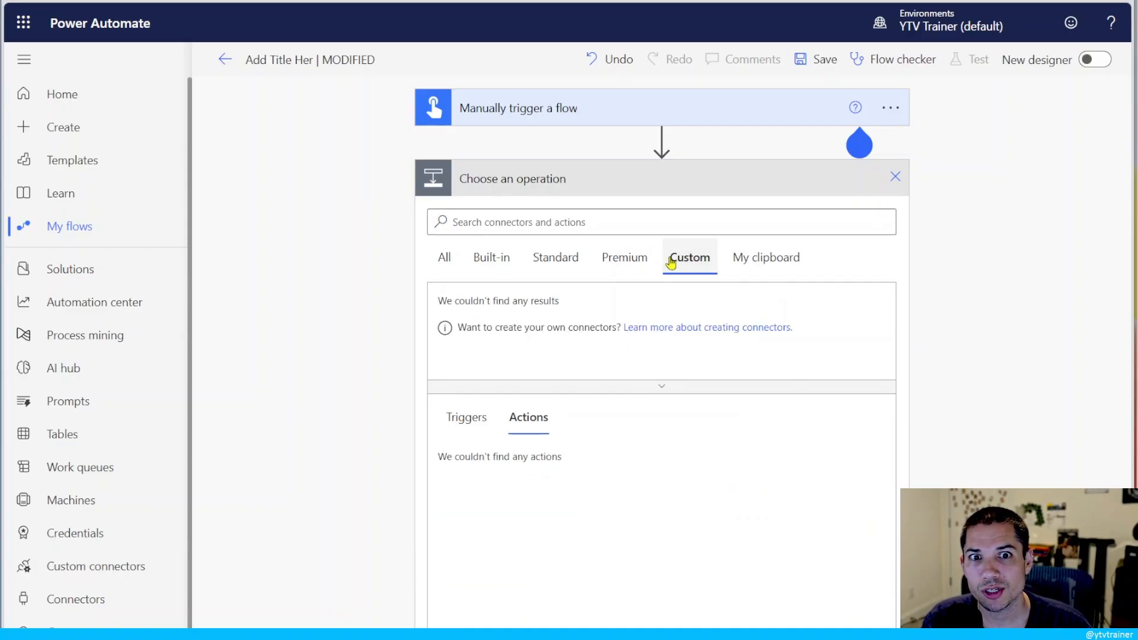
pyautogui.click(752, 256)
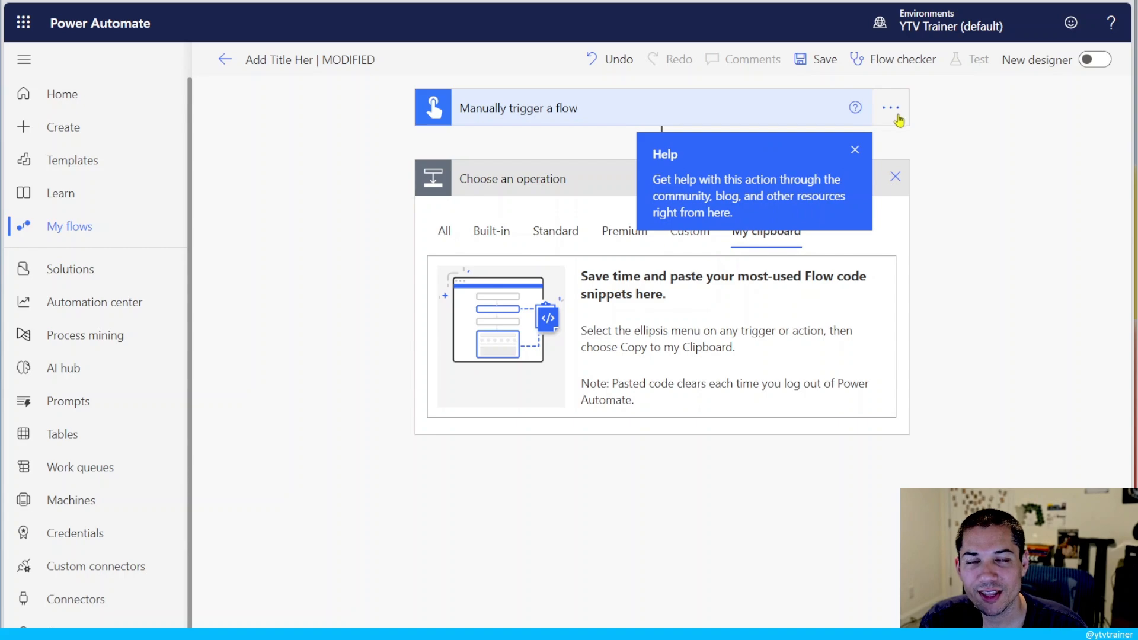
# Step: Examine the further options of the manual trigger and dismiss the Help tip
pyautogui.click(890, 109)
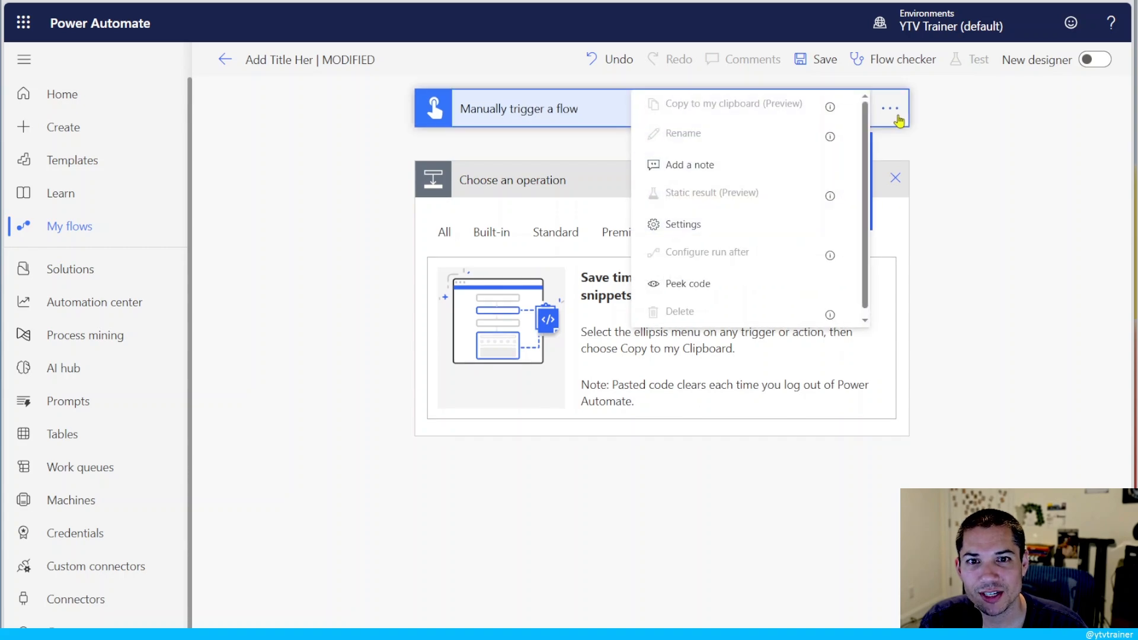
pyautogui.click(955, 127)
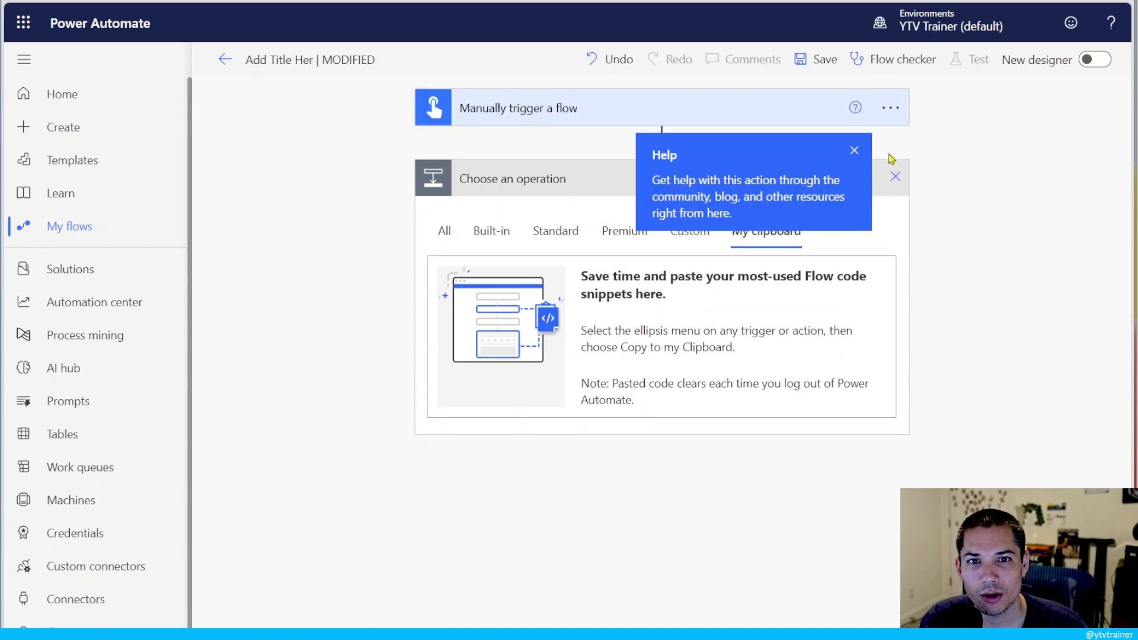
pyautogui.click(854, 152)
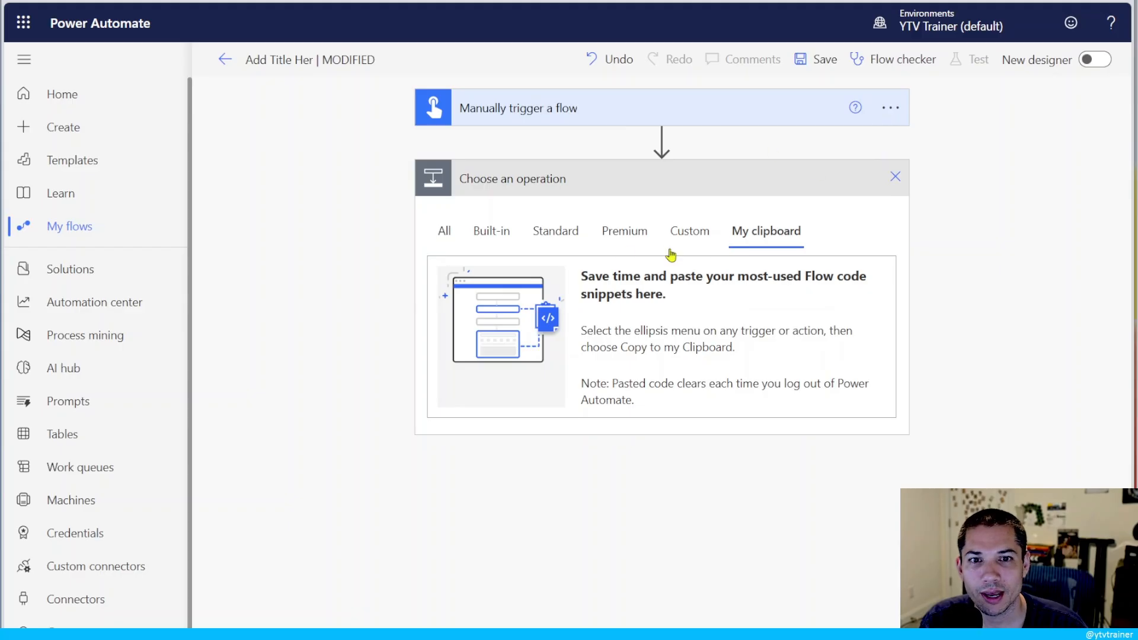
# Step: Add a Condition control from all actions below the manual trigger and start another new step after it
pyautogui.click(445, 230)
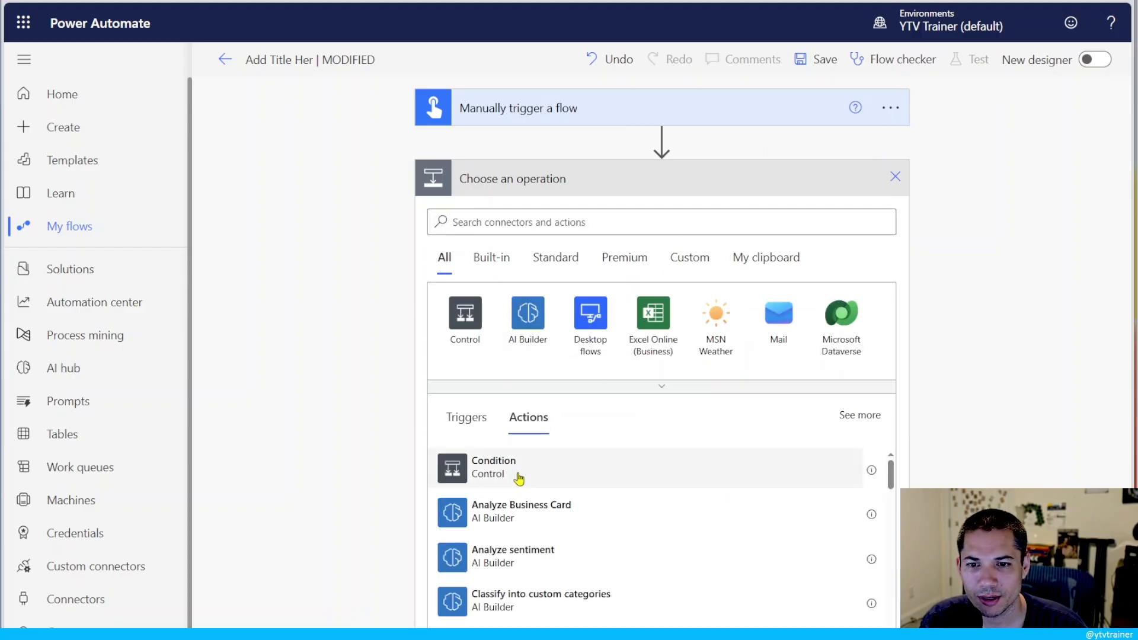
pyautogui.click(518, 474)
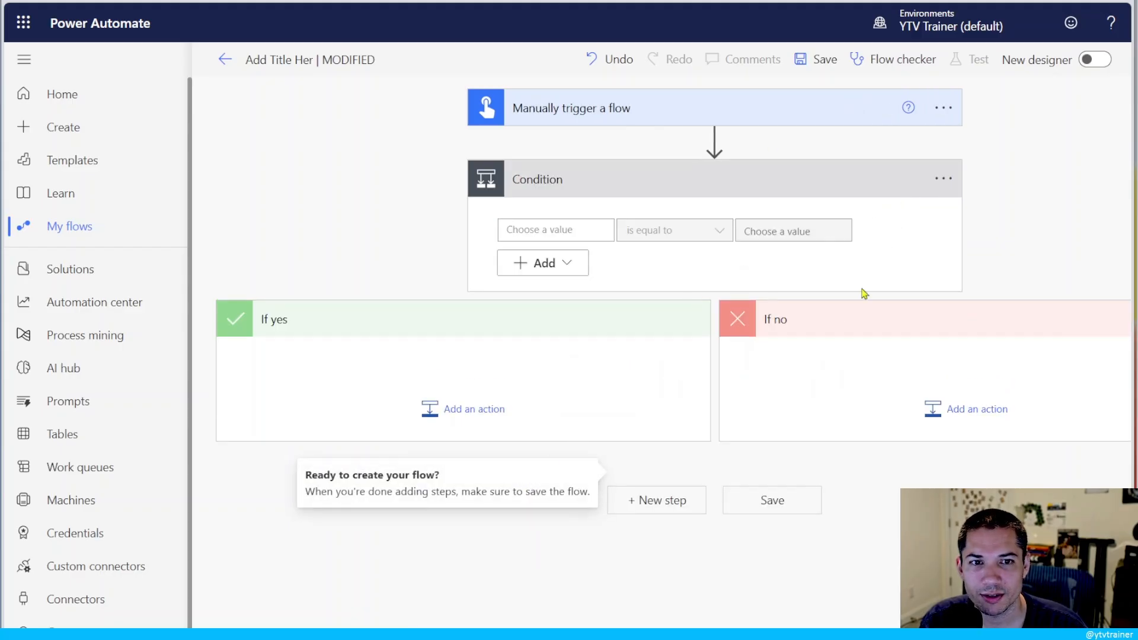
pyautogui.click(698, 510)
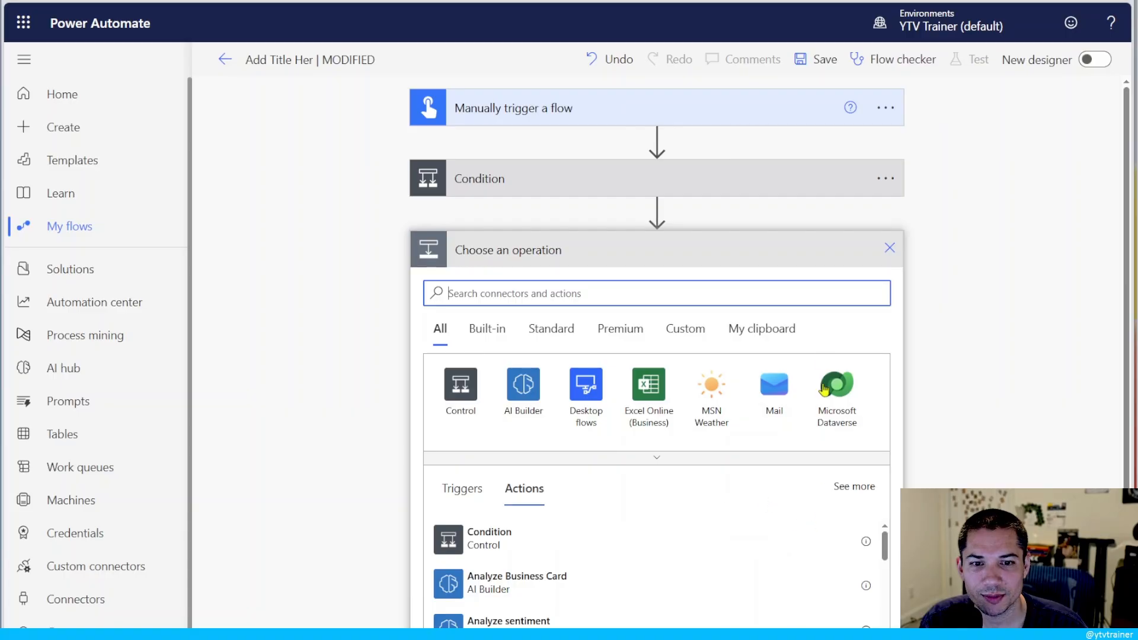
# Step: Copy the Condition action to My clipboard and look at the copied snippet there
pyautogui.click(803, 327)
pyautogui.click(889, 177)
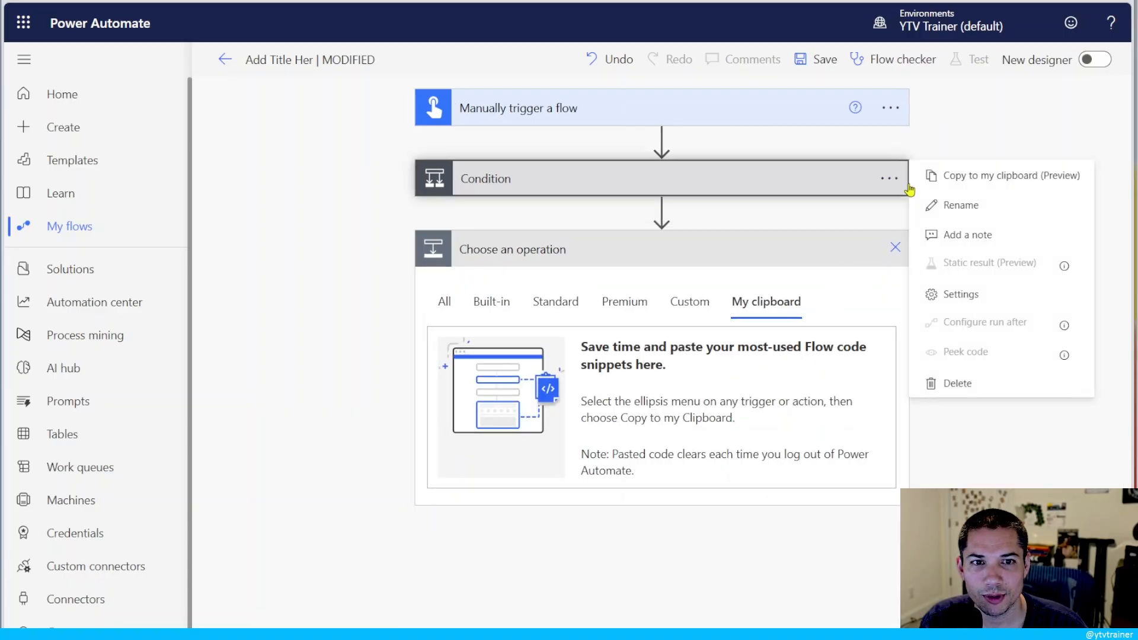
pyautogui.click(955, 176)
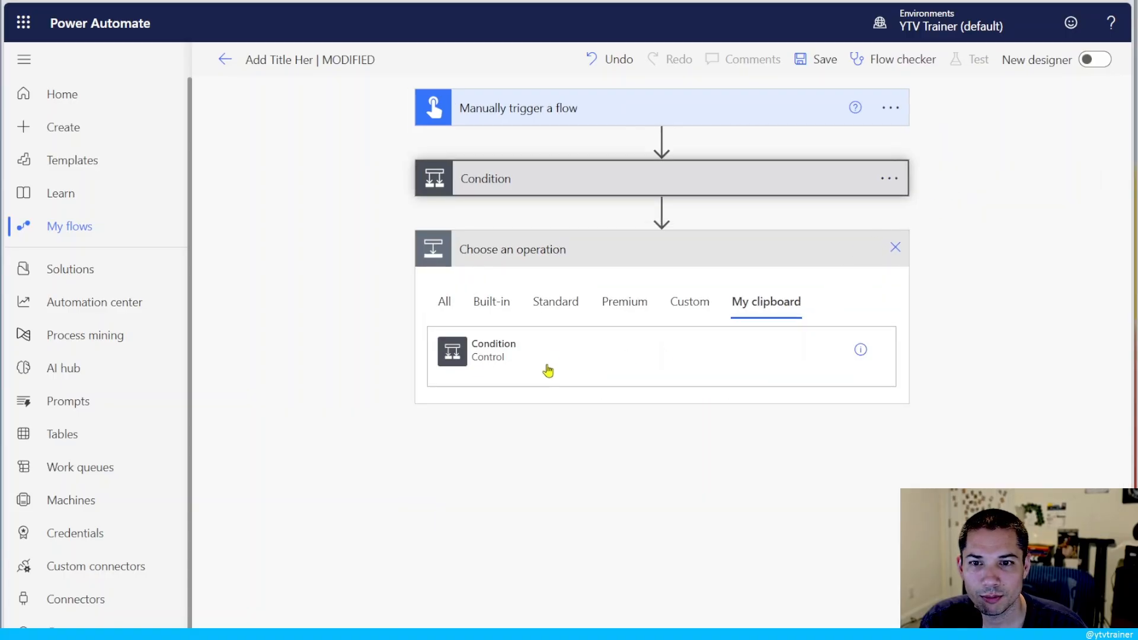
pyautogui.click(613, 296)
pyautogui.click(747, 326)
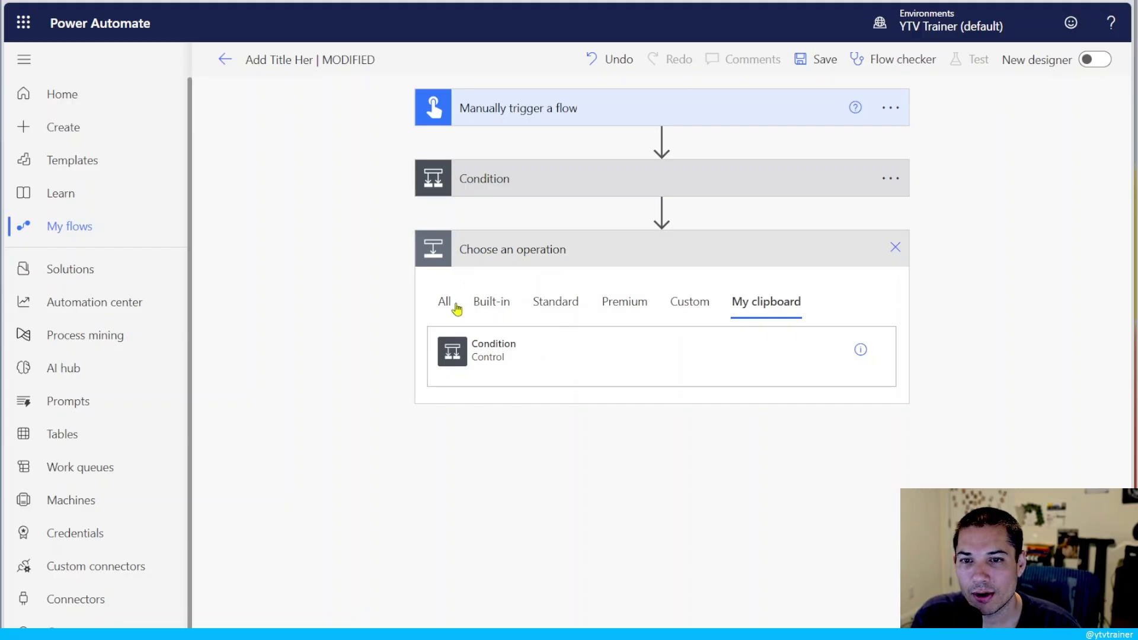
# Step: Discard the empty step below the Condition and show the options for inserting between the manual trigger and the Condition
pyautogui.click(445, 302)
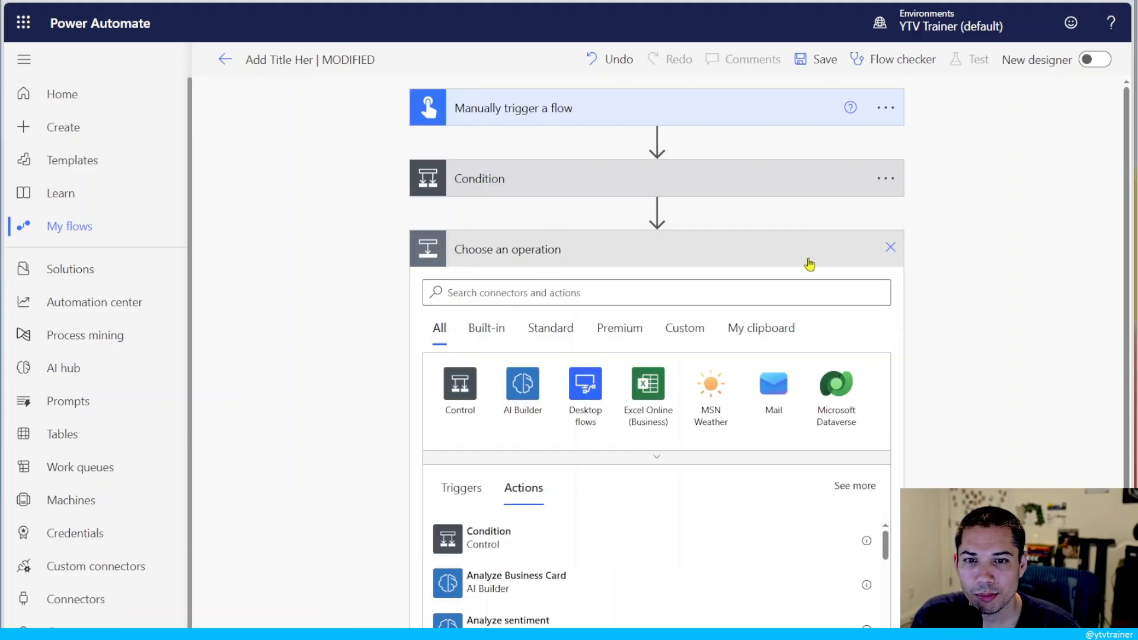
pyautogui.click(889, 247)
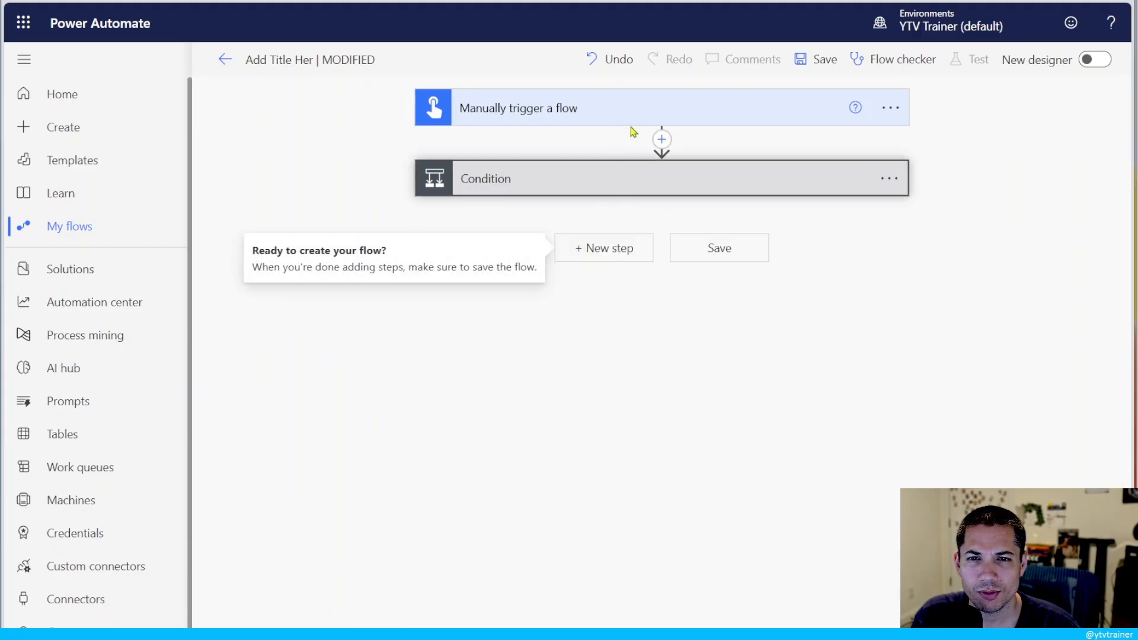
pyautogui.click(663, 140)
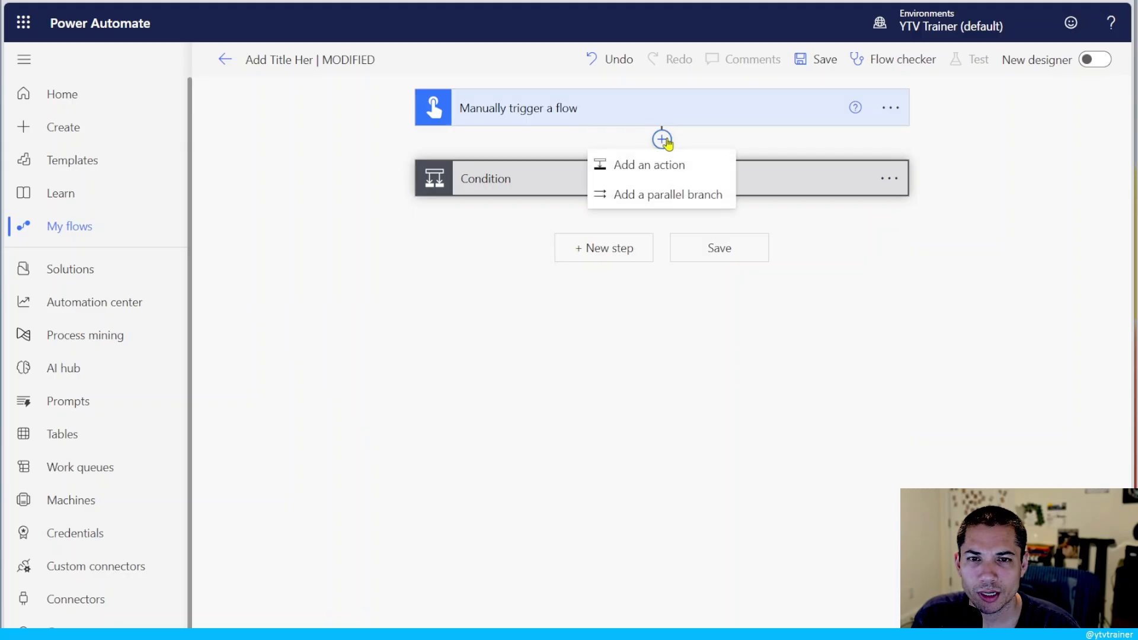
# Step: Delete the manual trigger and replace it with SharePoint's "When an item is created" trigger, searching for "when" and signing in to SharePoint
pyautogui.click(889, 109)
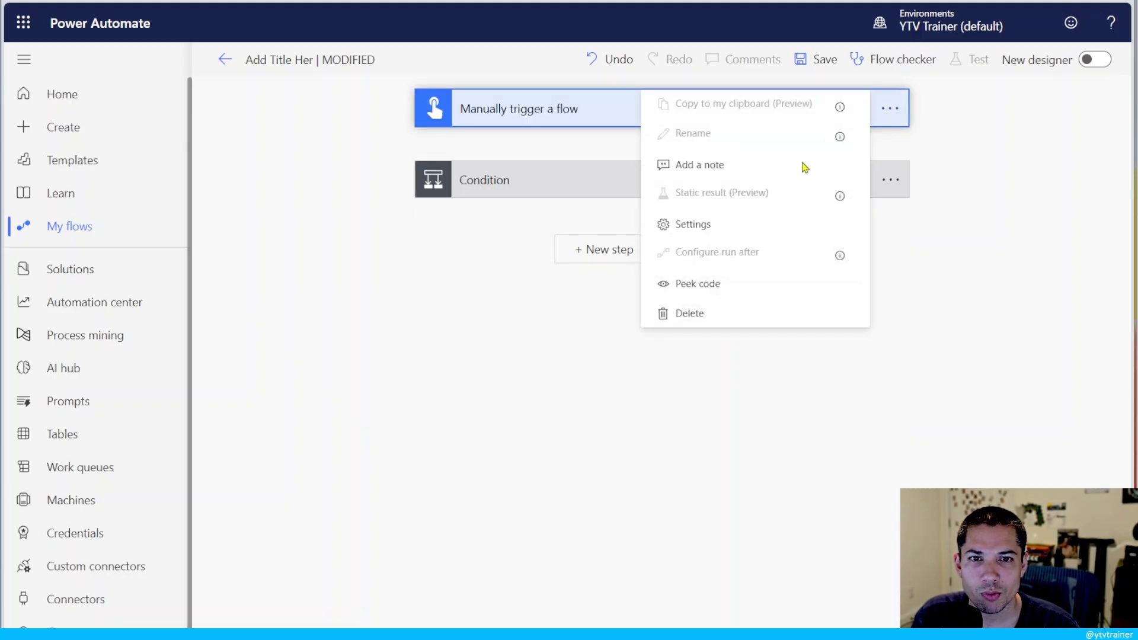
pyautogui.click(754, 315)
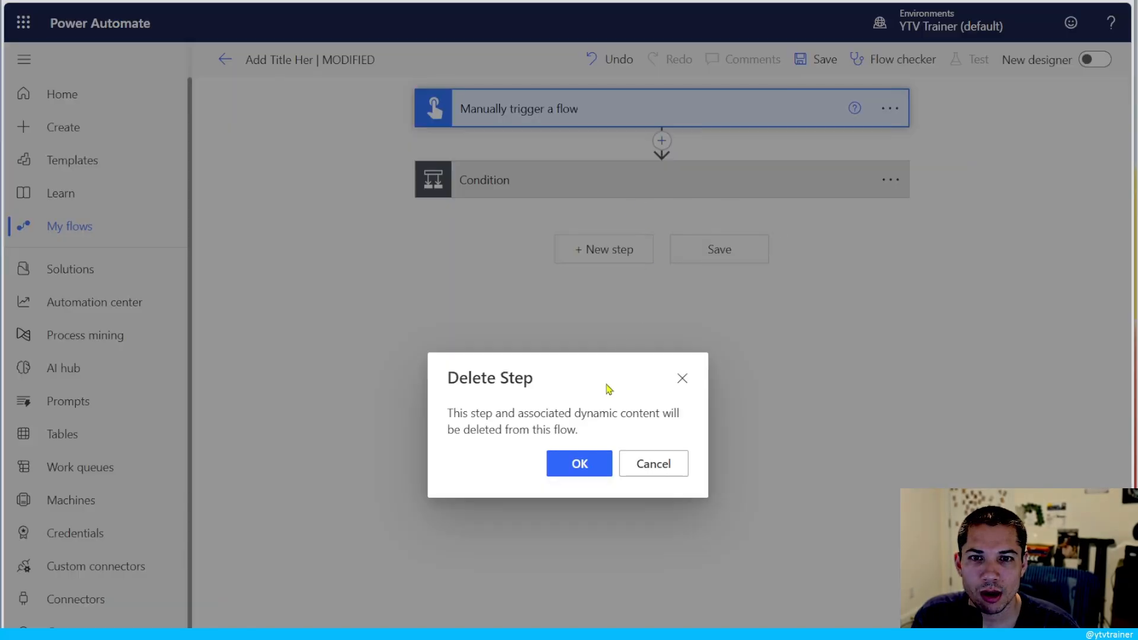
pyautogui.click(597, 464)
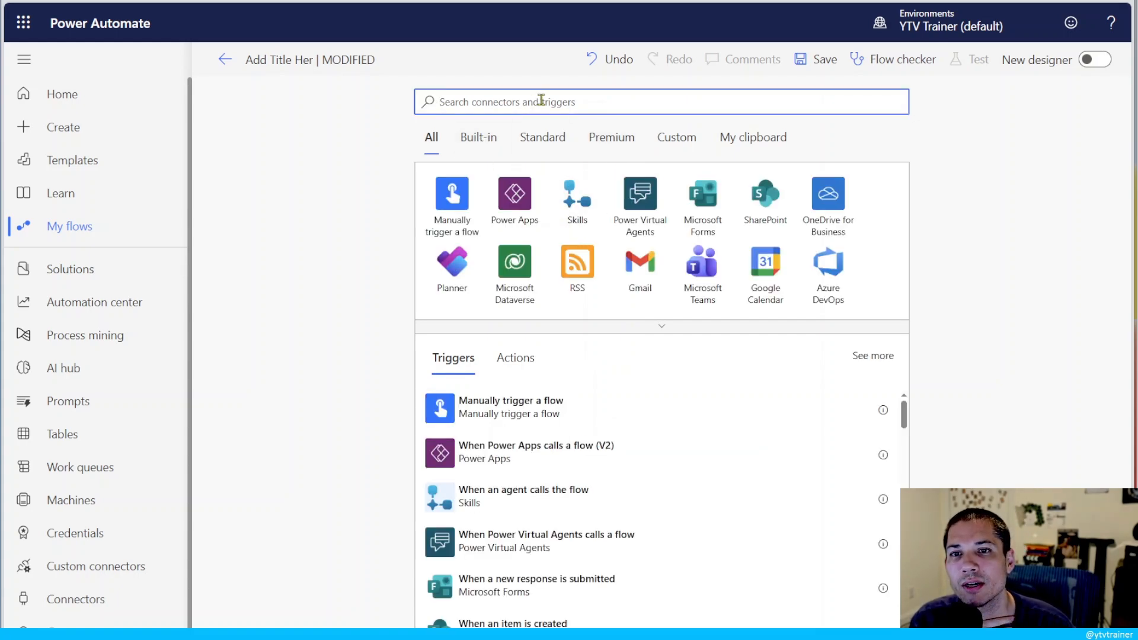
pyautogui.write('when')
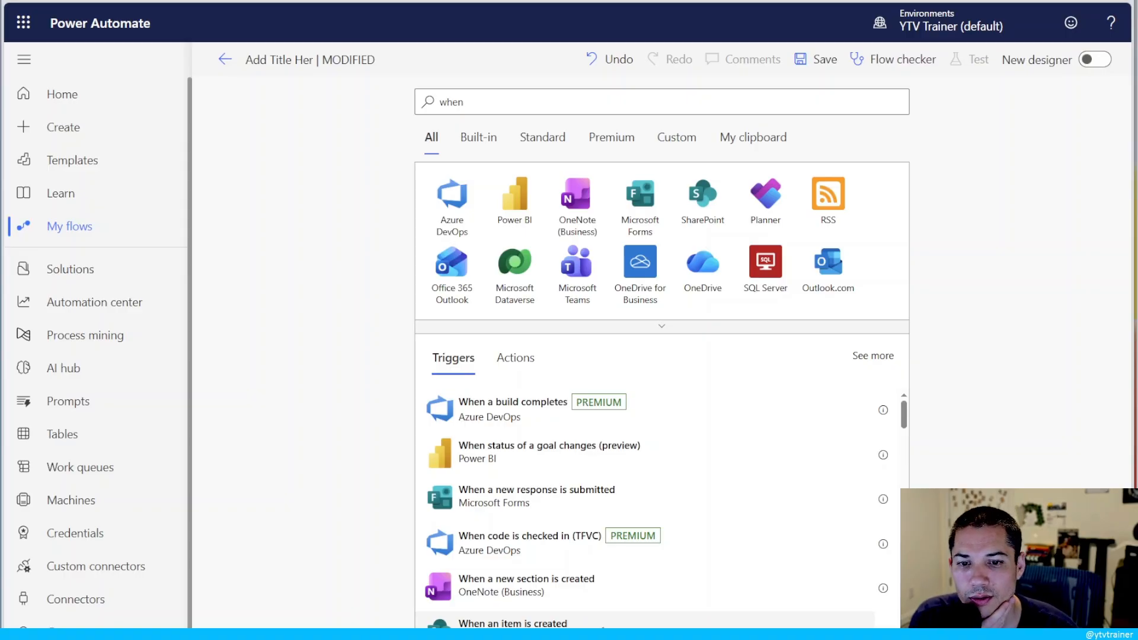
pyautogui.click(513, 624)
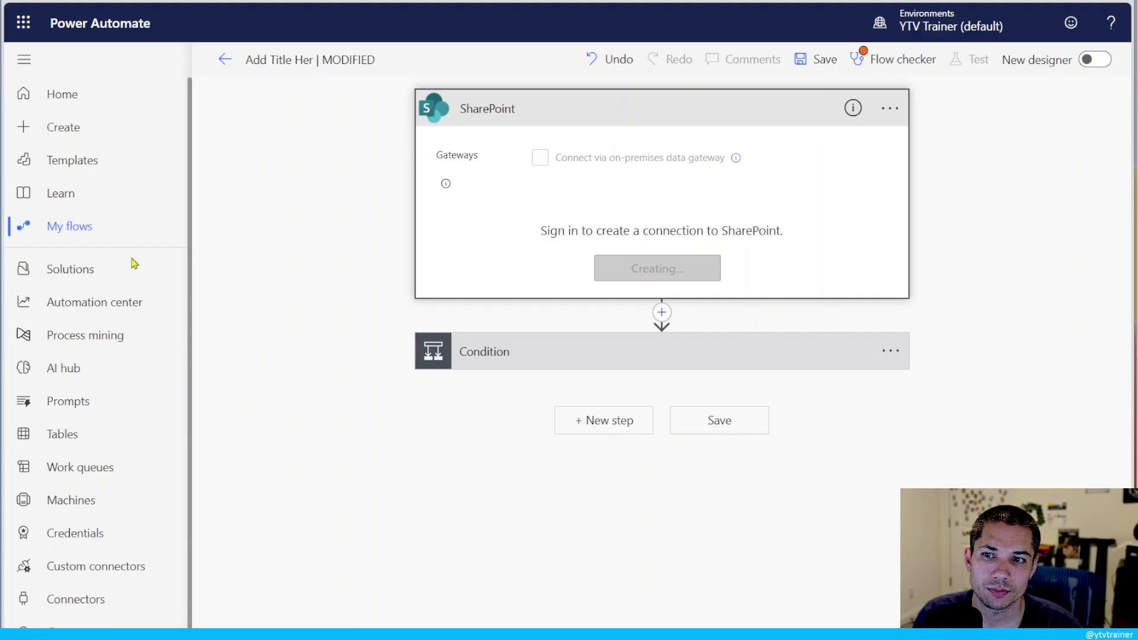
# Step: Leave the flow without saving and check the SharePoint entry in the Connections list
pyautogui.click(95, 602)
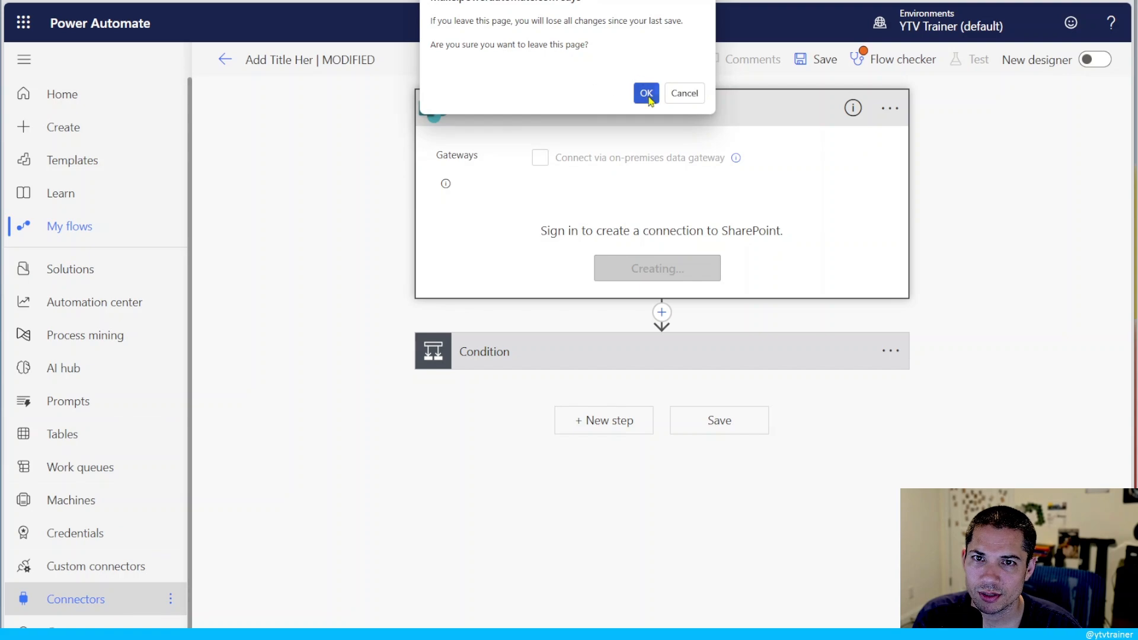
pyautogui.click(646, 93)
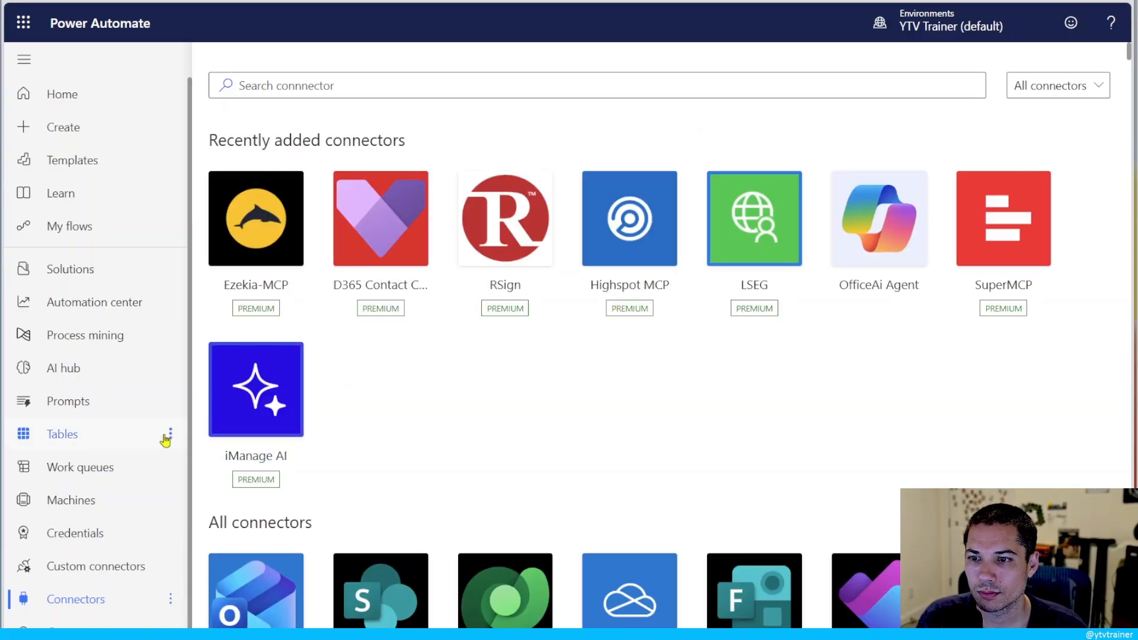
pyautogui.scroll(-1, 131, 437)
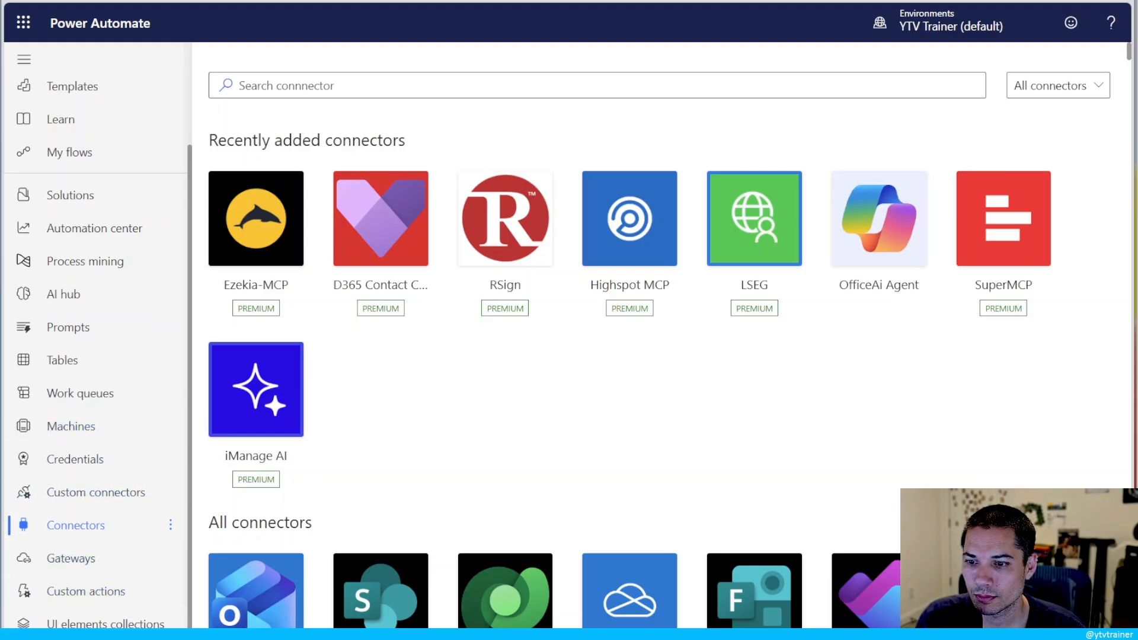
pyautogui.hotkey('alt', 'Left')
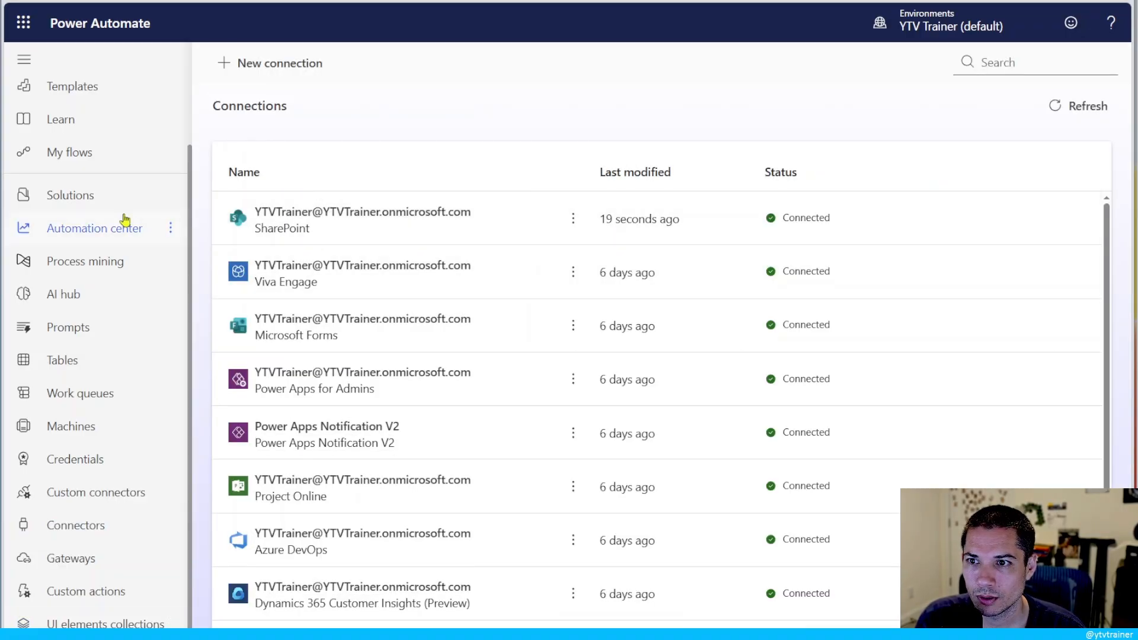
# Step: Start a new automated cloud flow from My flows, leaving it untitled and without a trigger
pyautogui.click(94, 153)
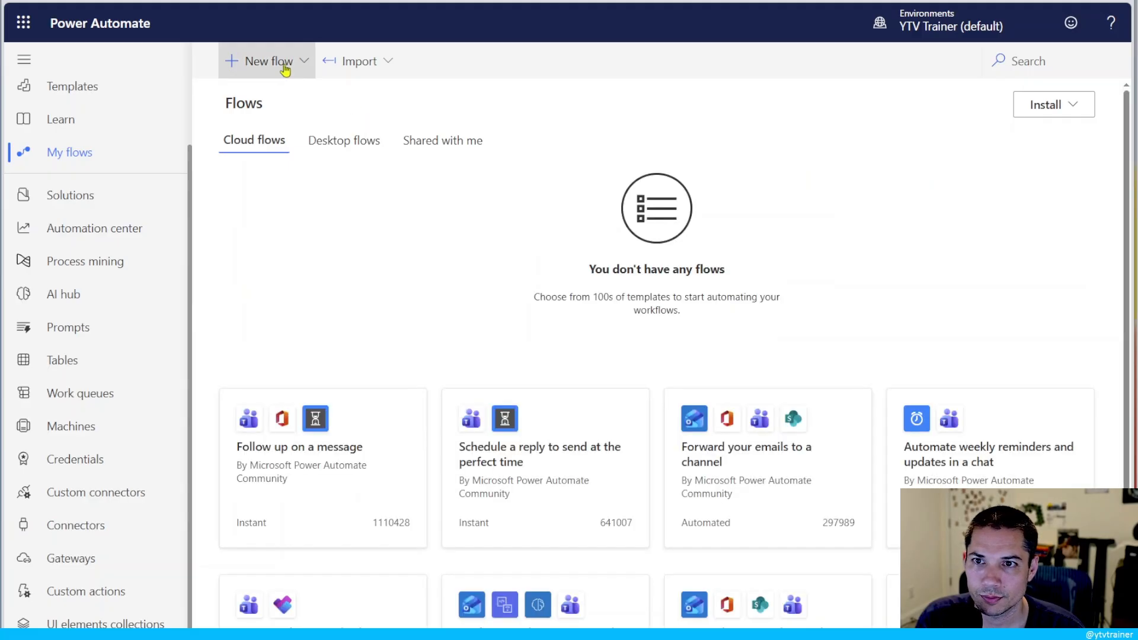
pyautogui.click(285, 65)
pyautogui.click(302, 214)
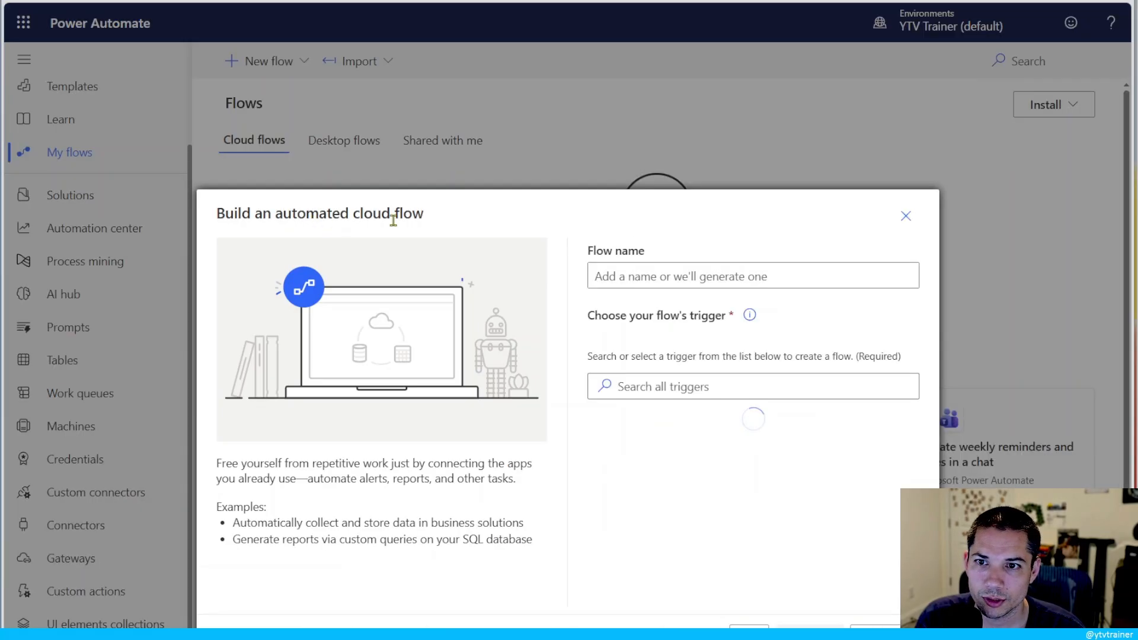
pyautogui.click(721, 391)
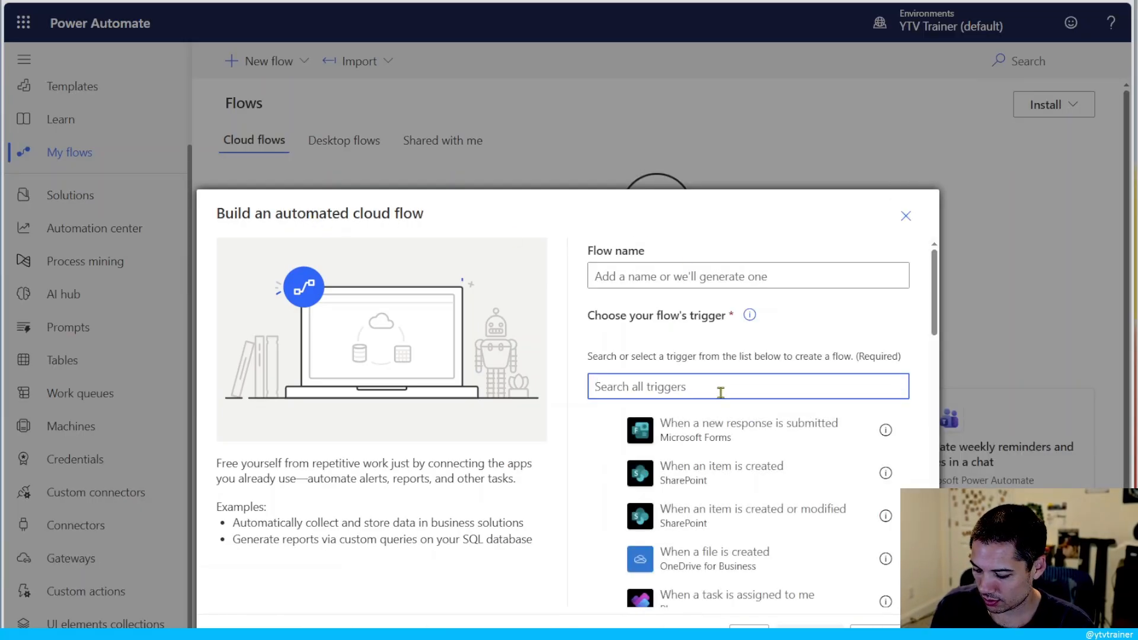
pyautogui.write('Test')
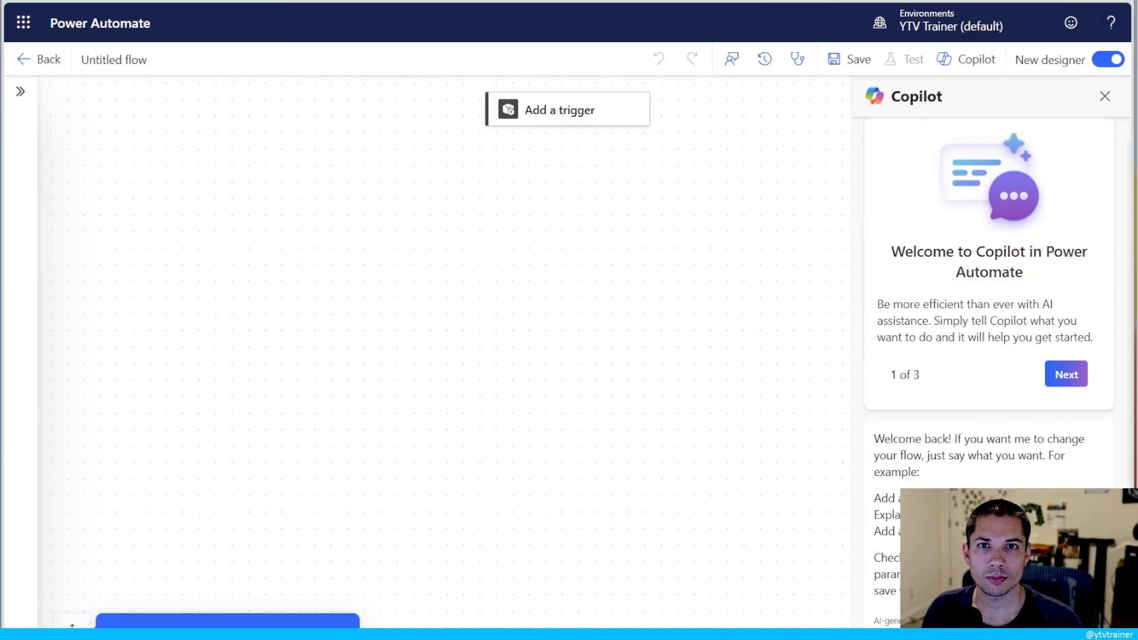
# Step: Load the untitled flow in the classic designer by setting the v3 parameter in the page address to false
pyautogui.click(516, 1)
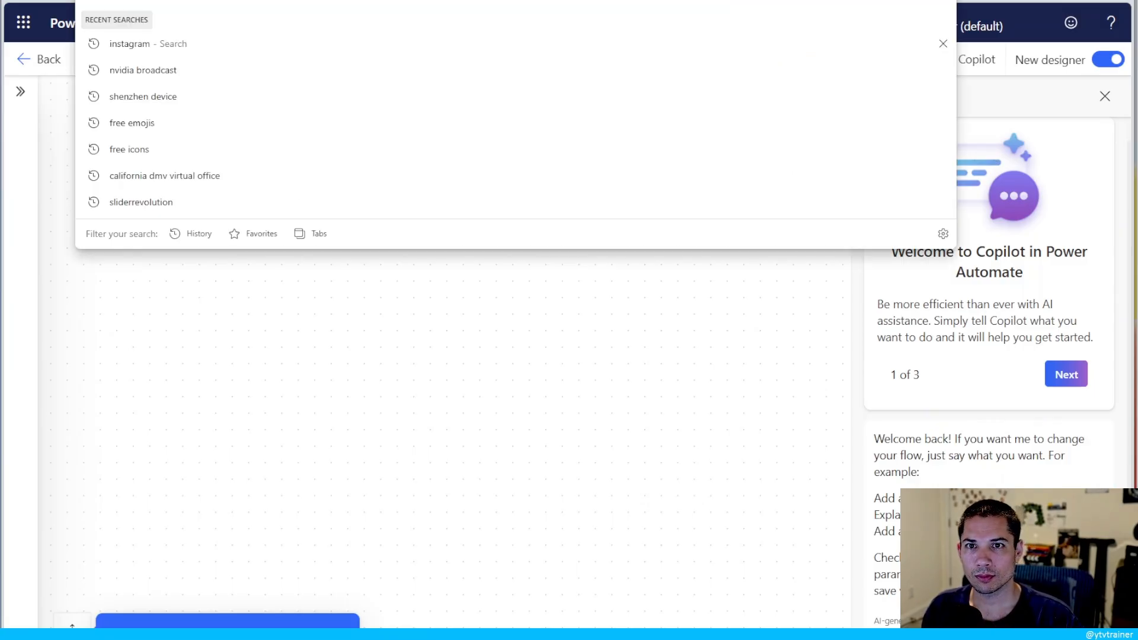
pyautogui.write('false')
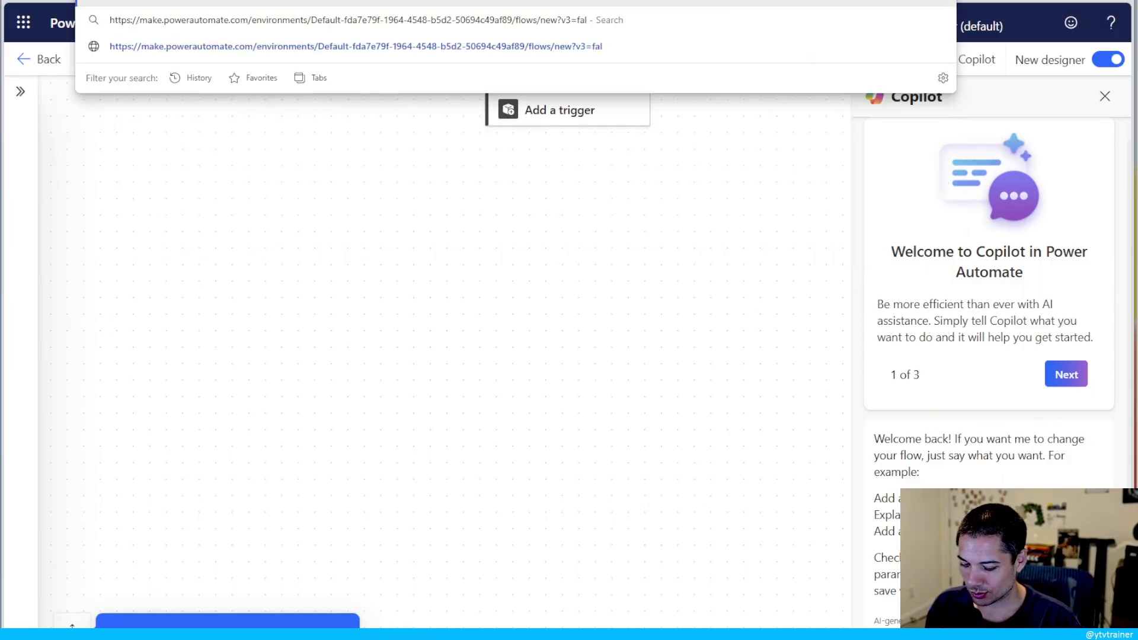
pyautogui.press('Return')
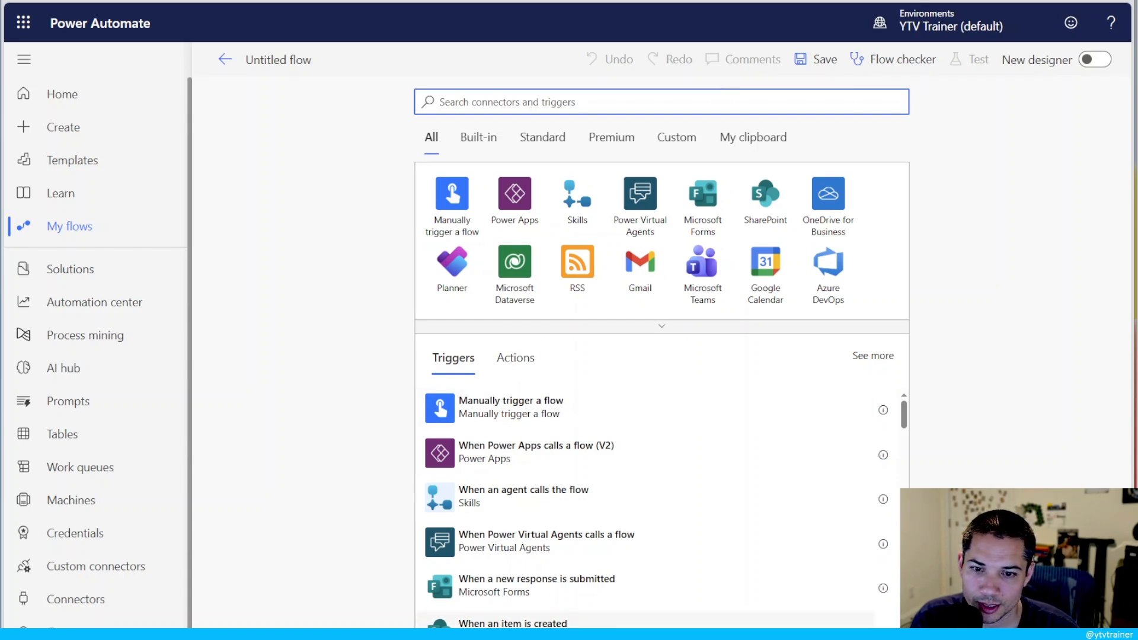
pyautogui.click(563, 622)
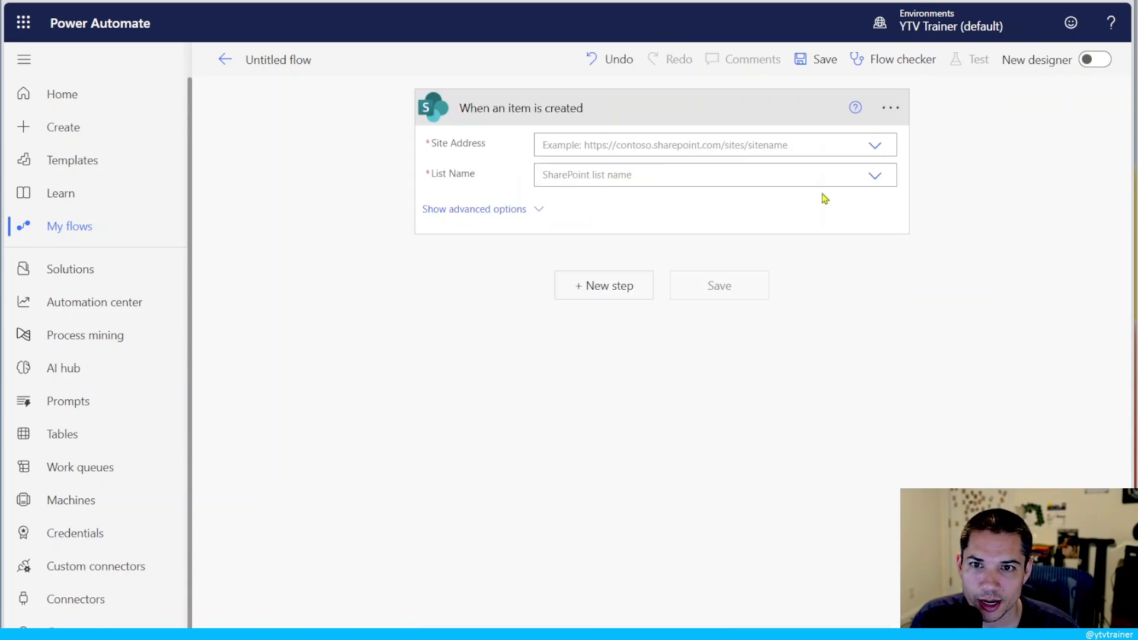
pyautogui.click(869, 156)
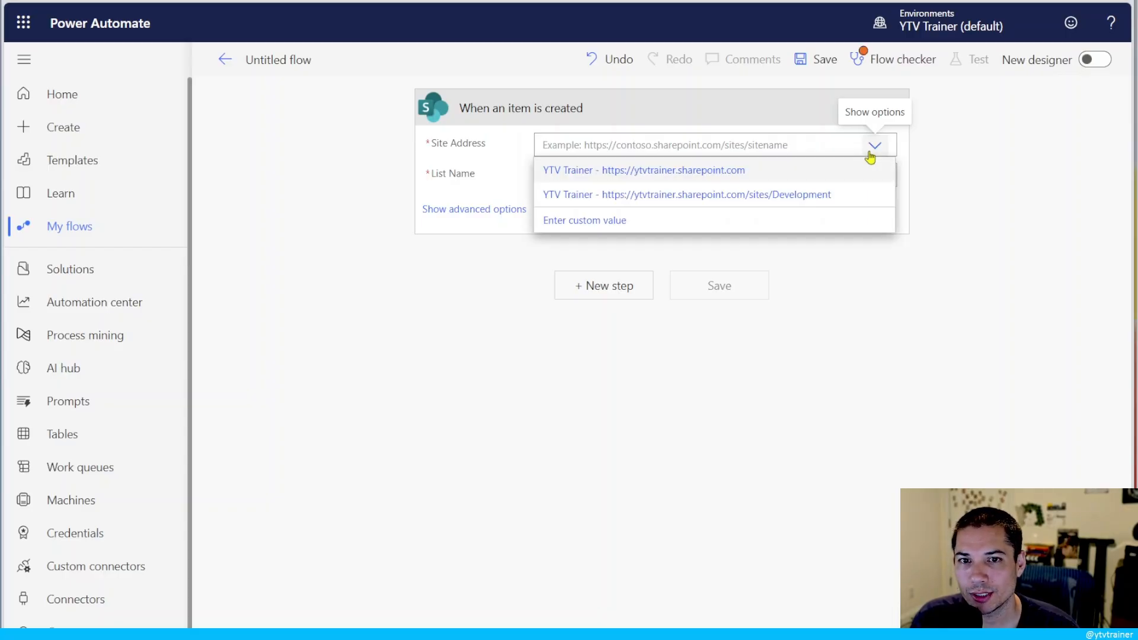
pyautogui.click(594, 174)
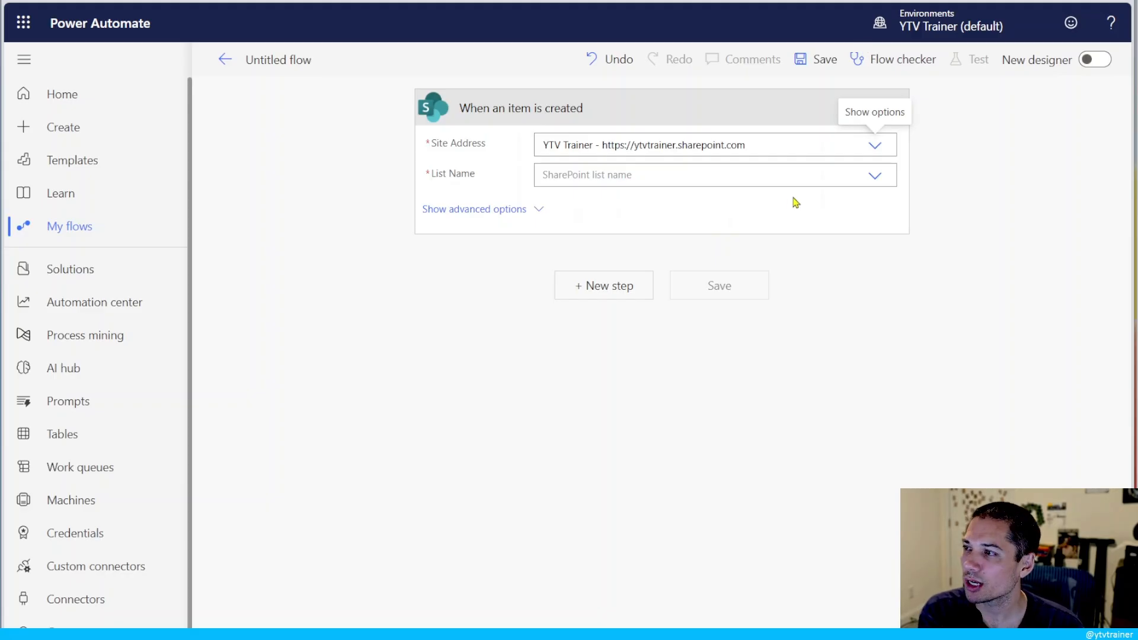
pyautogui.click(876, 176)
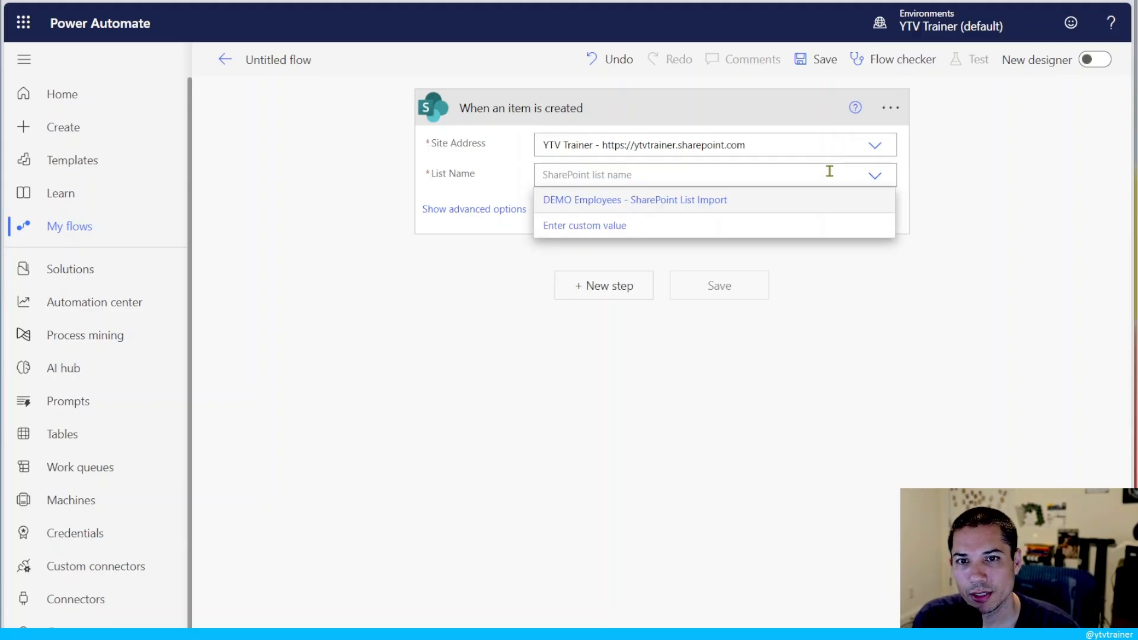
pyautogui.click(674, 205)
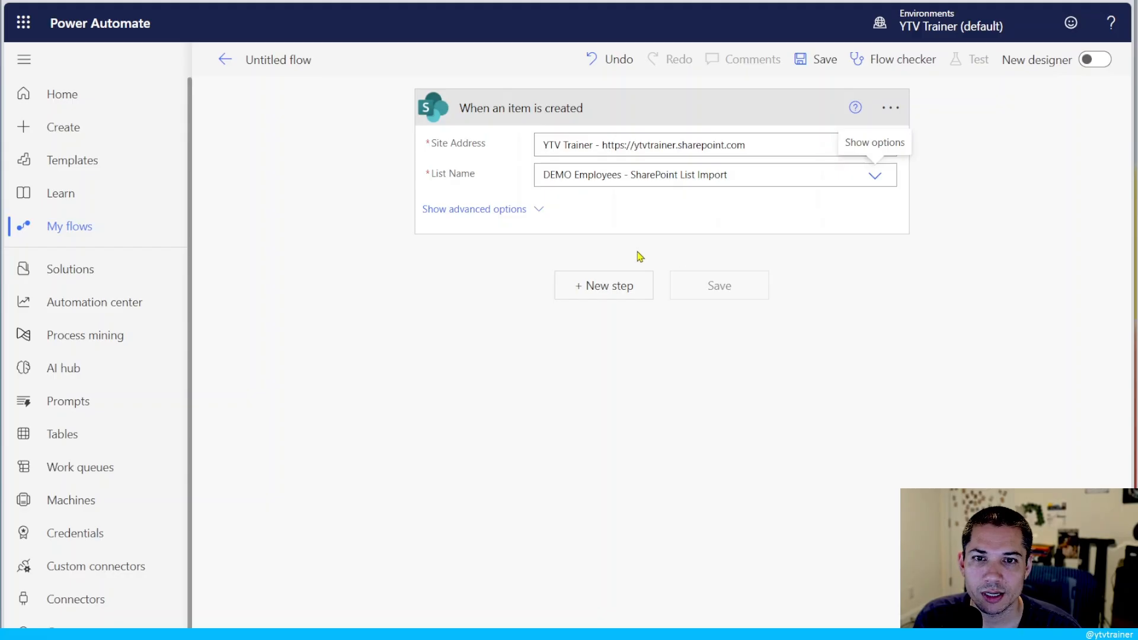
# Step: Add the Office 365 Outlook action "Send an email (V2)" below the trigger, searching for "send an email"
pyautogui.click(610, 293)
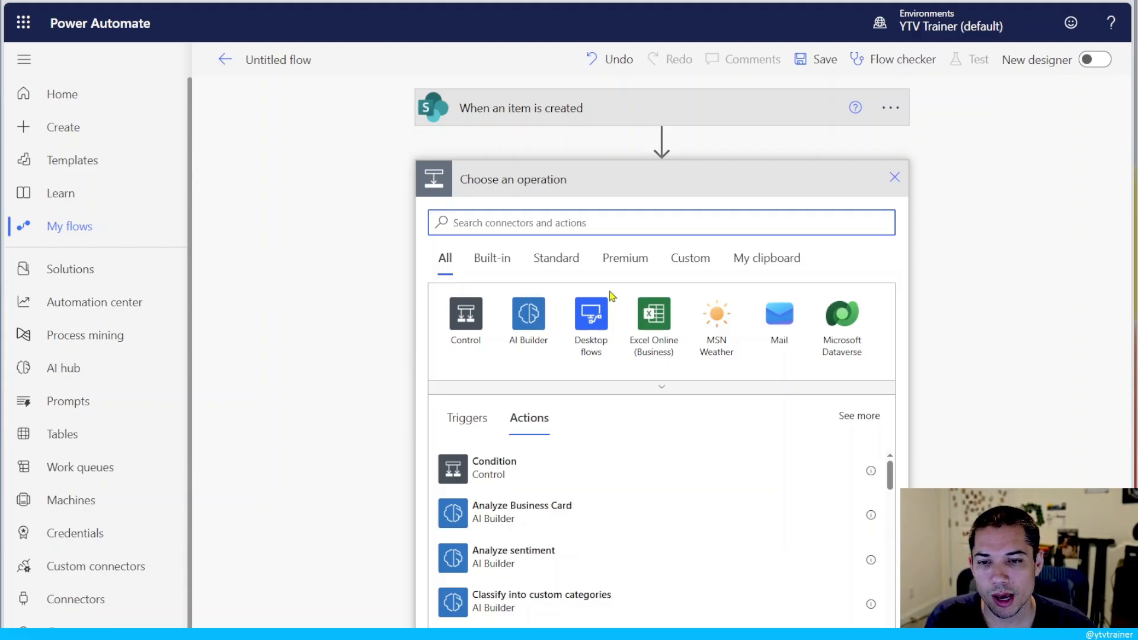
pyautogui.click(606, 230)
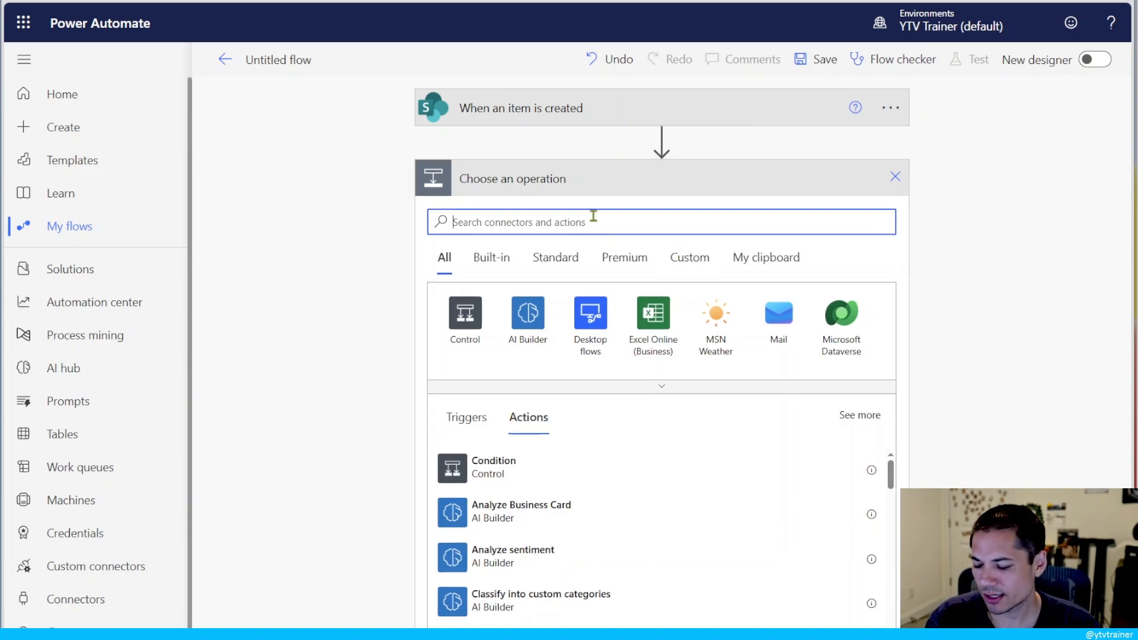
pyautogui.write('send')
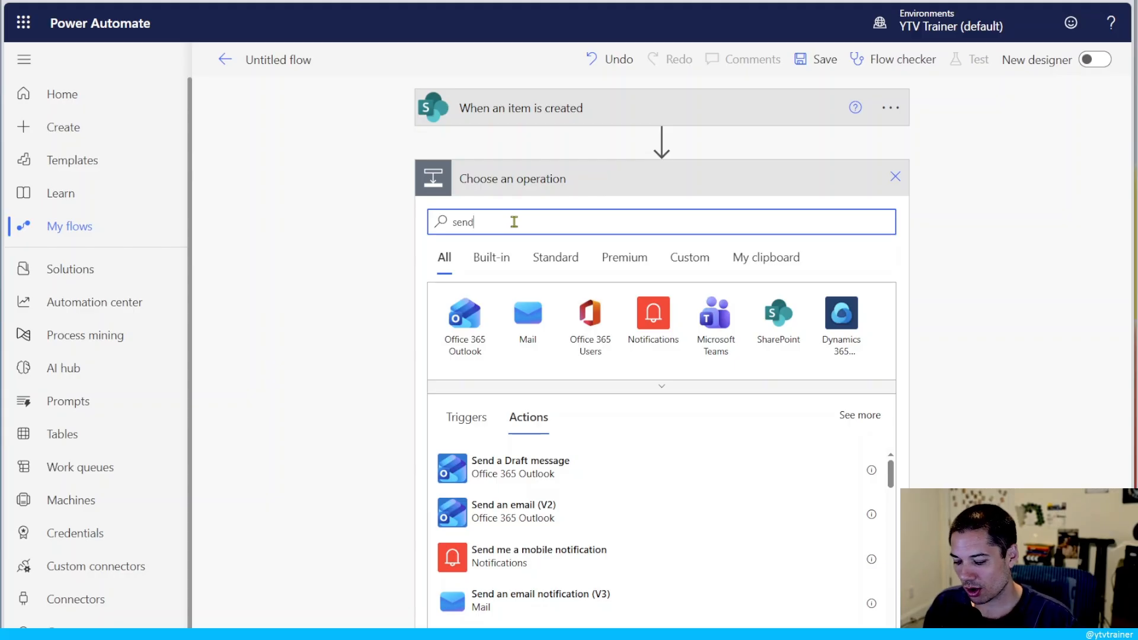
pyautogui.write('an email')
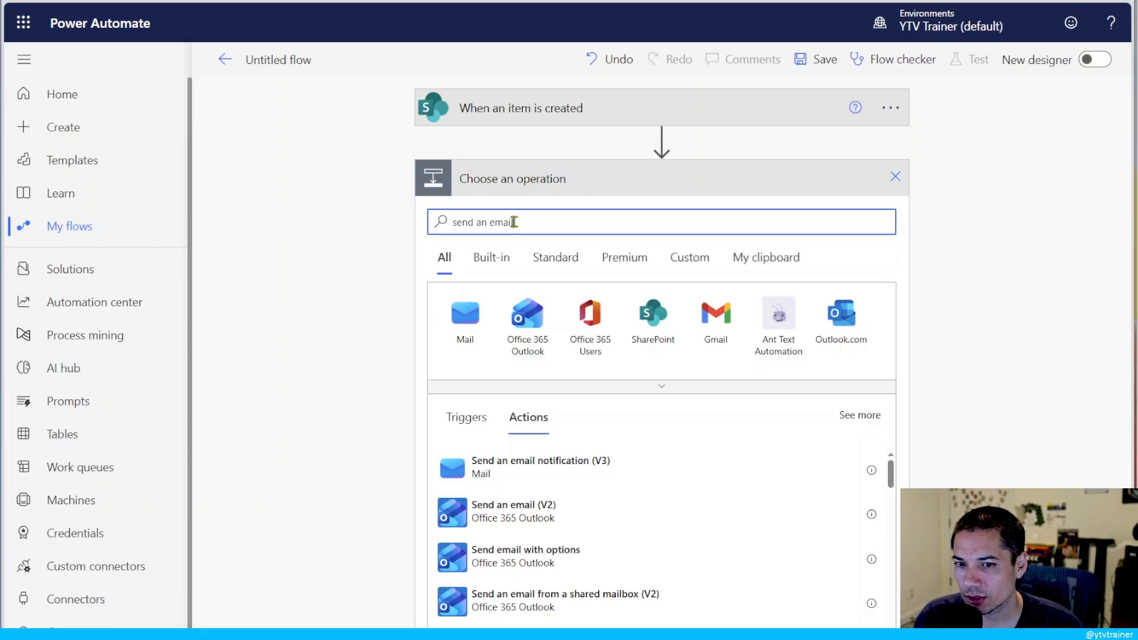
pyautogui.click(669, 516)
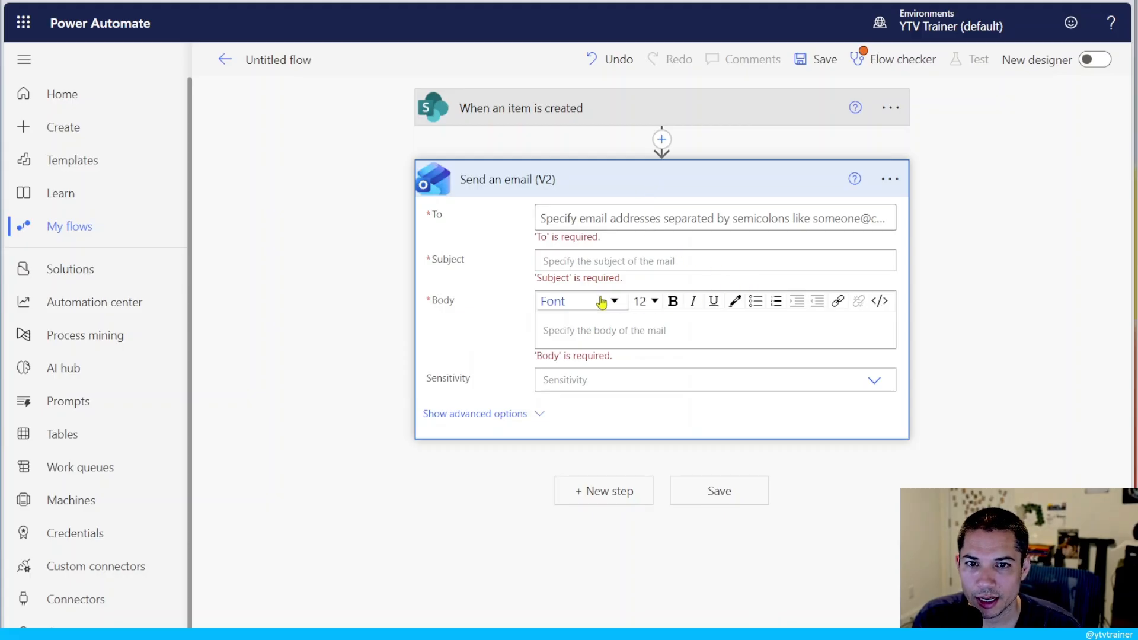
# Step: View the email body as HTML code and return it to the rich-text editor
pyautogui.click(604, 331)
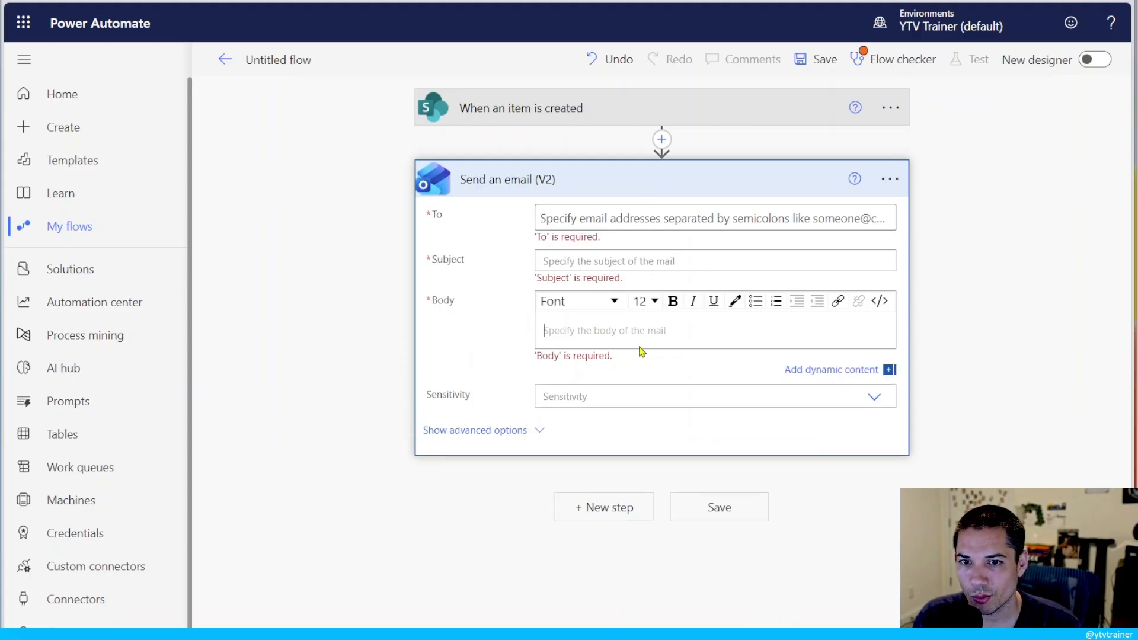
pyautogui.click(879, 301)
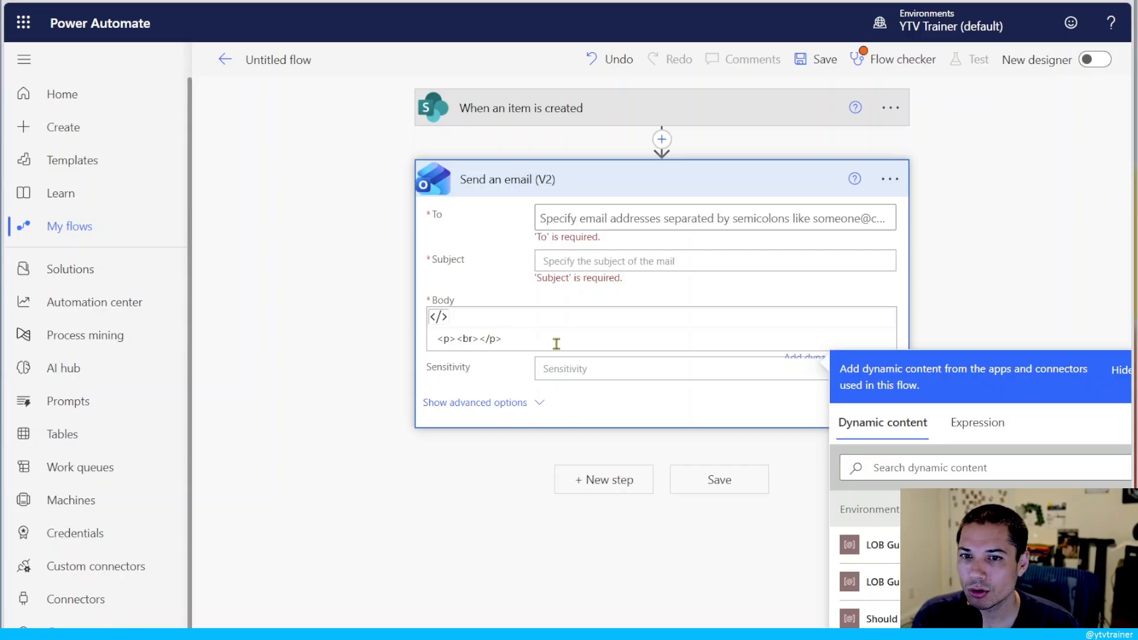
pyautogui.click(439, 317)
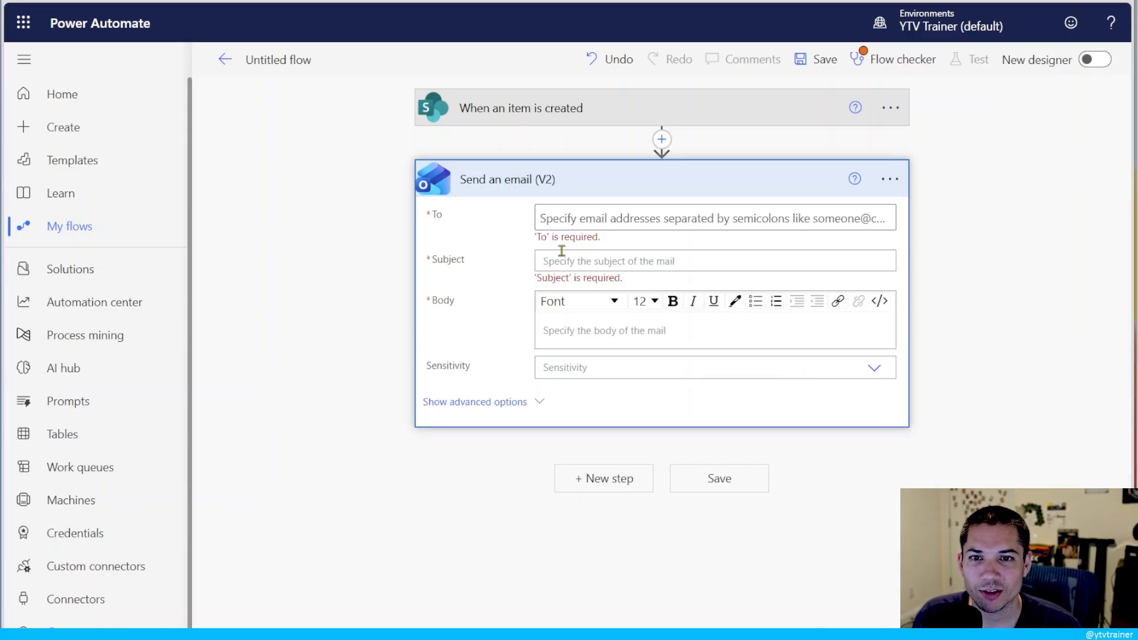
# Step: Show the email action's advanced options and set its To recipient to the trigger's Created By Email dynamic value
pyautogui.click(537, 405)
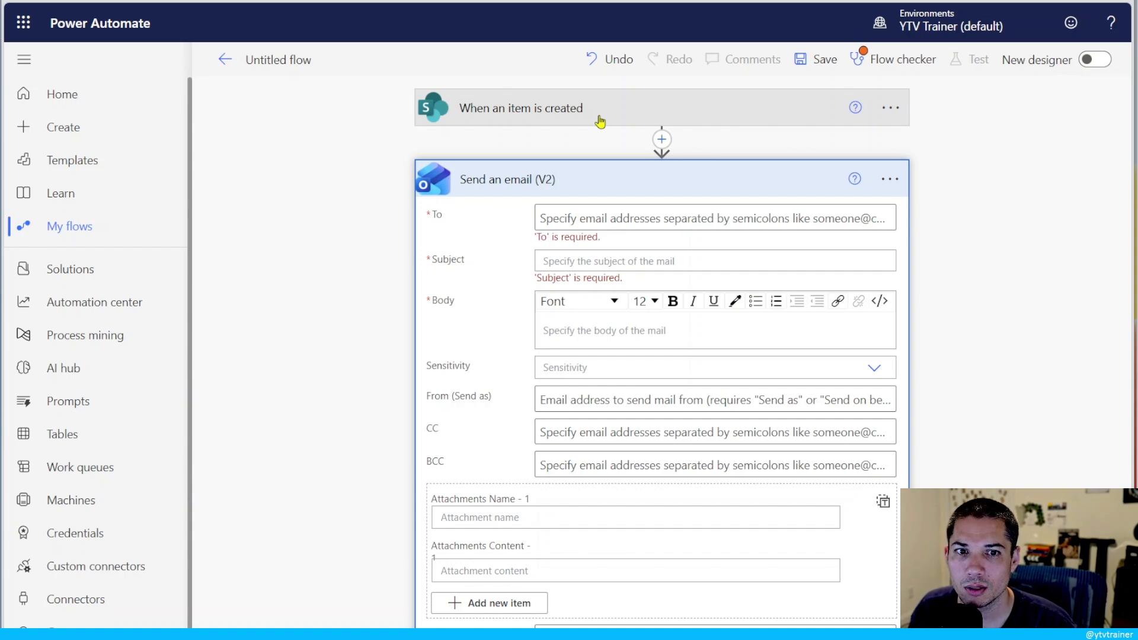
pyautogui.click(742, 213)
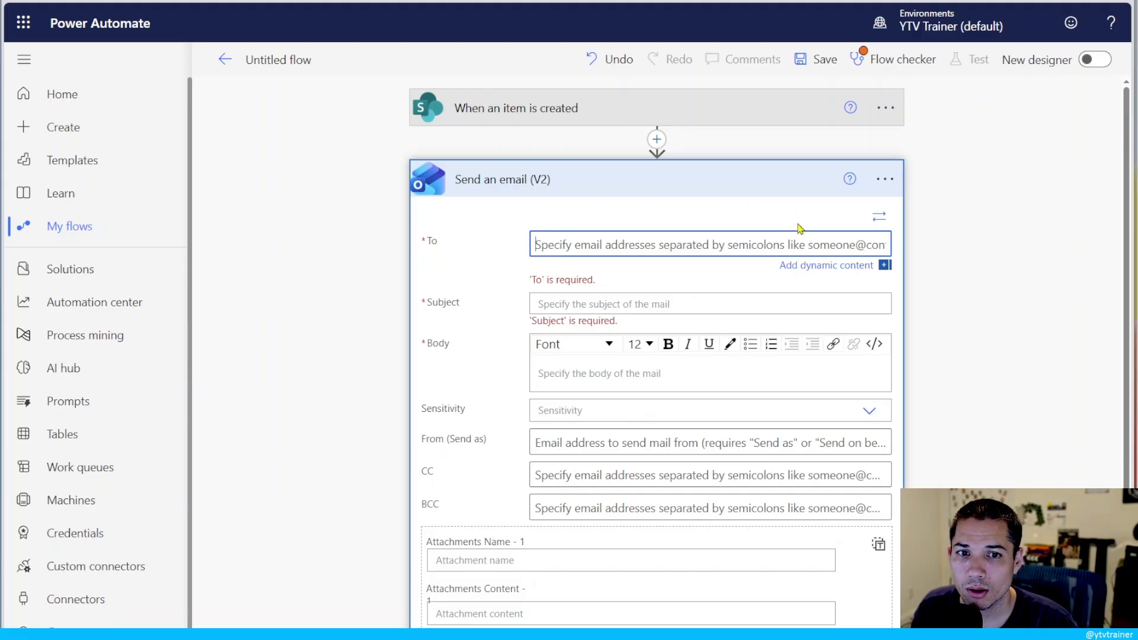
pyautogui.click(826, 267)
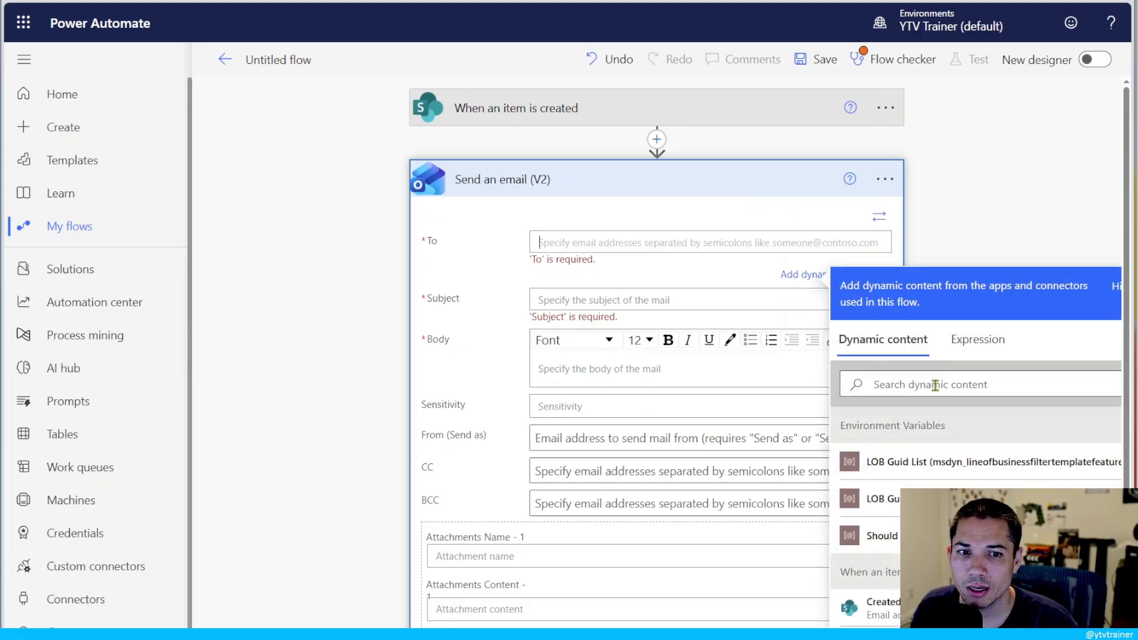
pyautogui.click(930, 385)
pyautogui.write('crea')
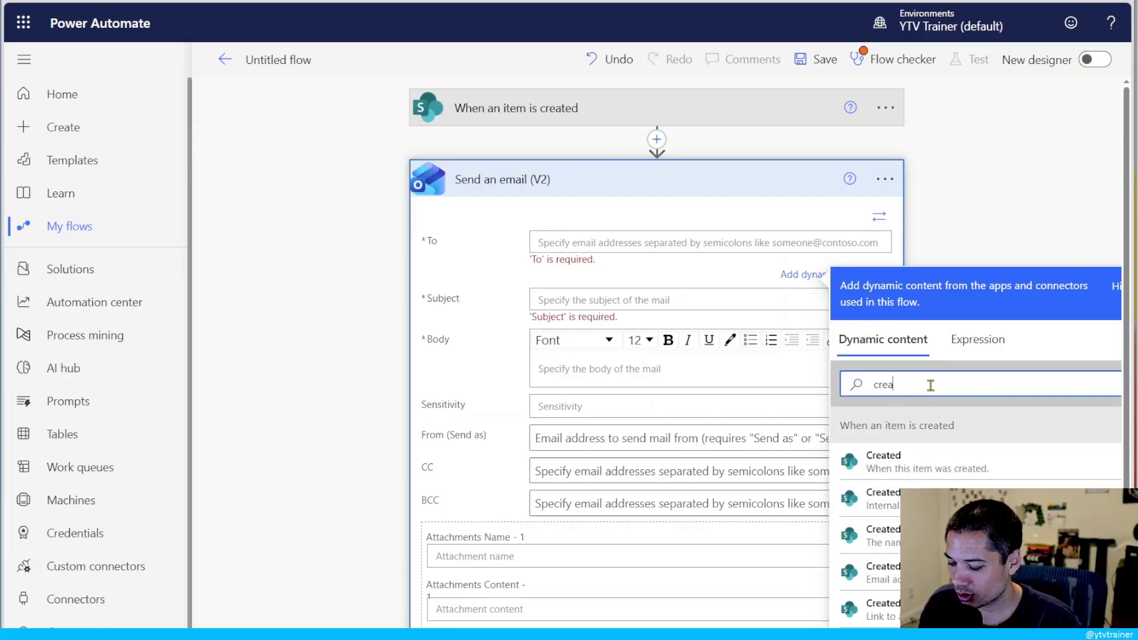
pyautogui.write('ted by')
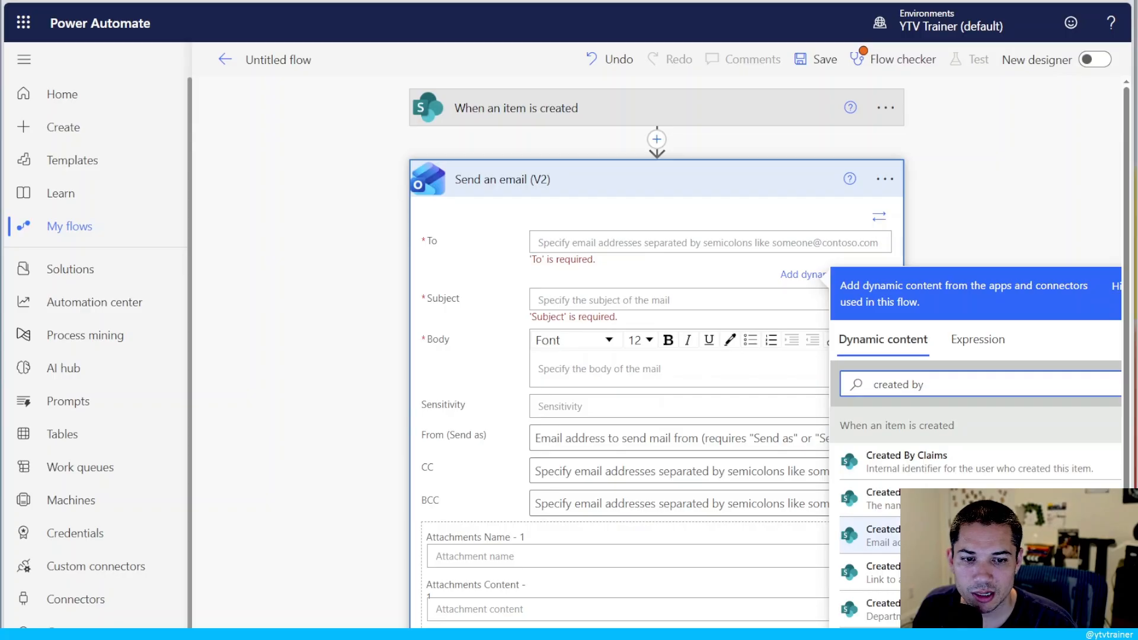
pyautogui.click(924, 535)
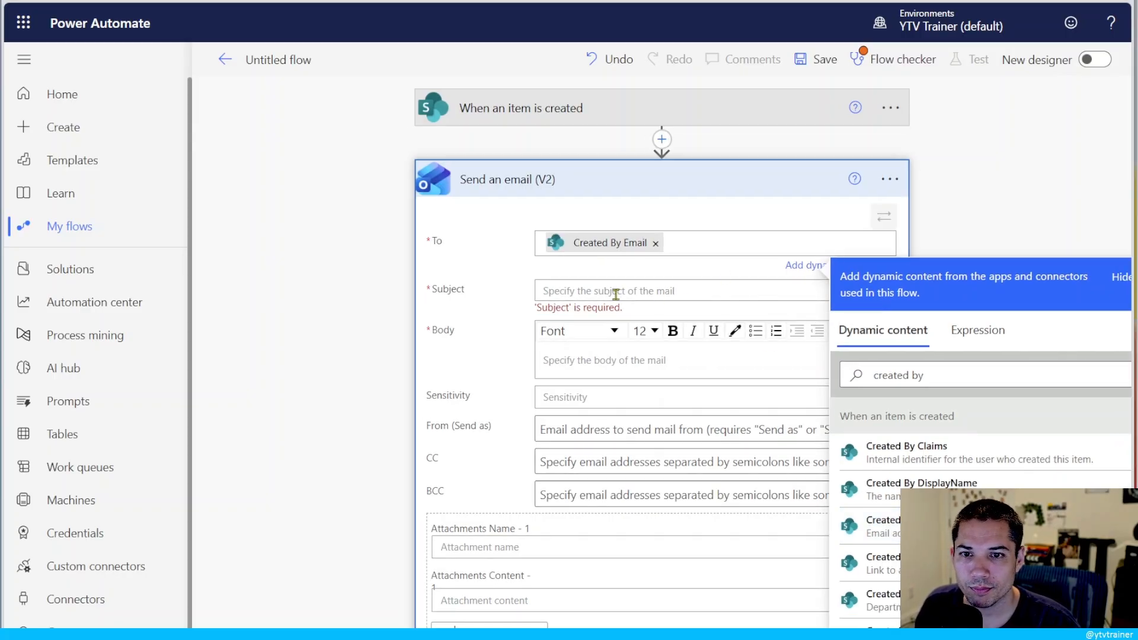
# Step: Insert the Office 365 Users action "Search for users (V2)" between the trigger and the email action, searching for "search user"
pyautogui.click(661, 139)
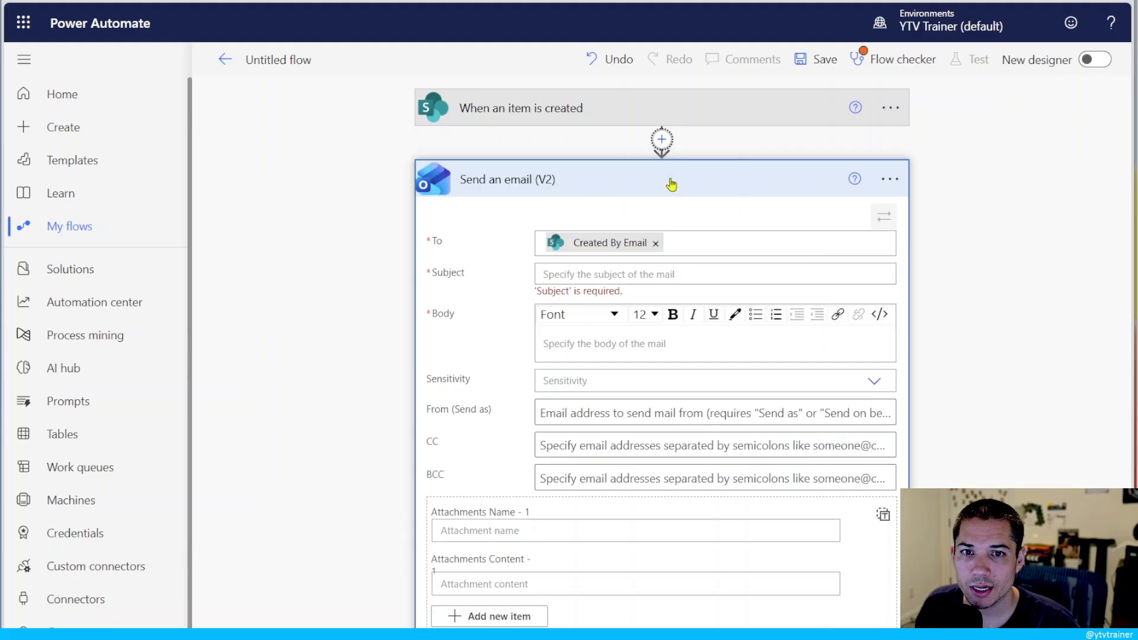
pyautogui.write('sea')
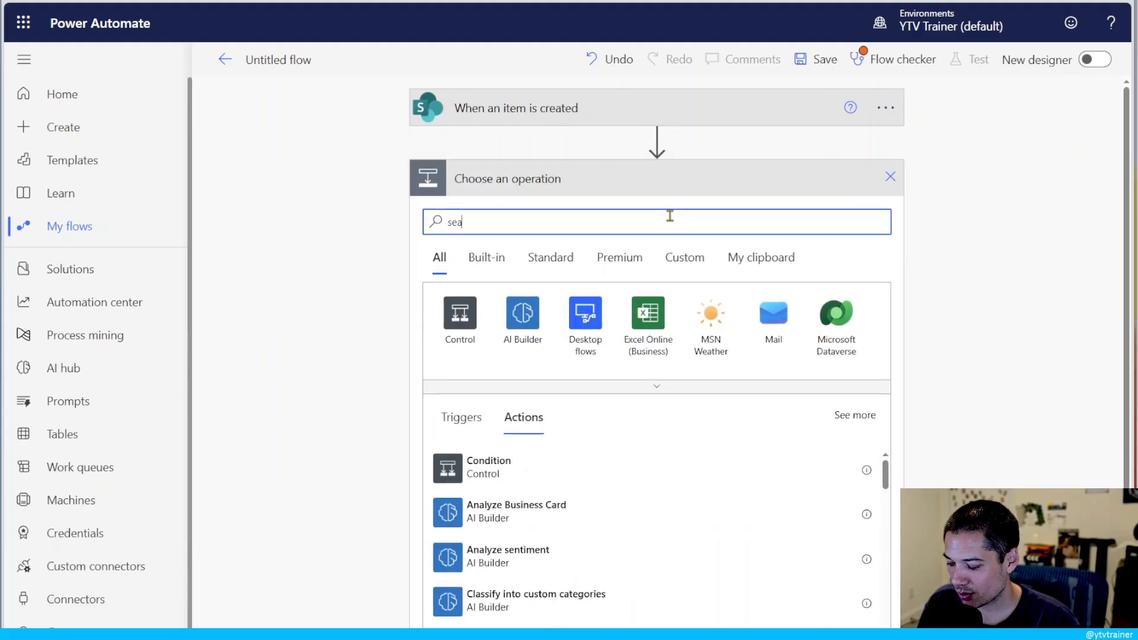
pyautogui.write('rch us')
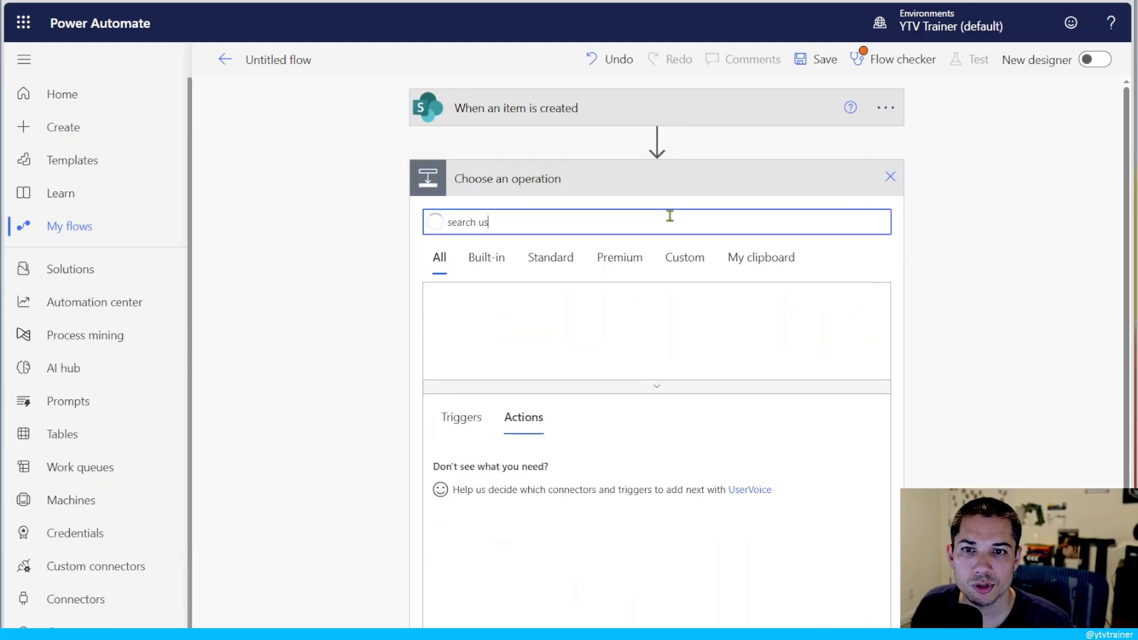
pyautogui.write('er')
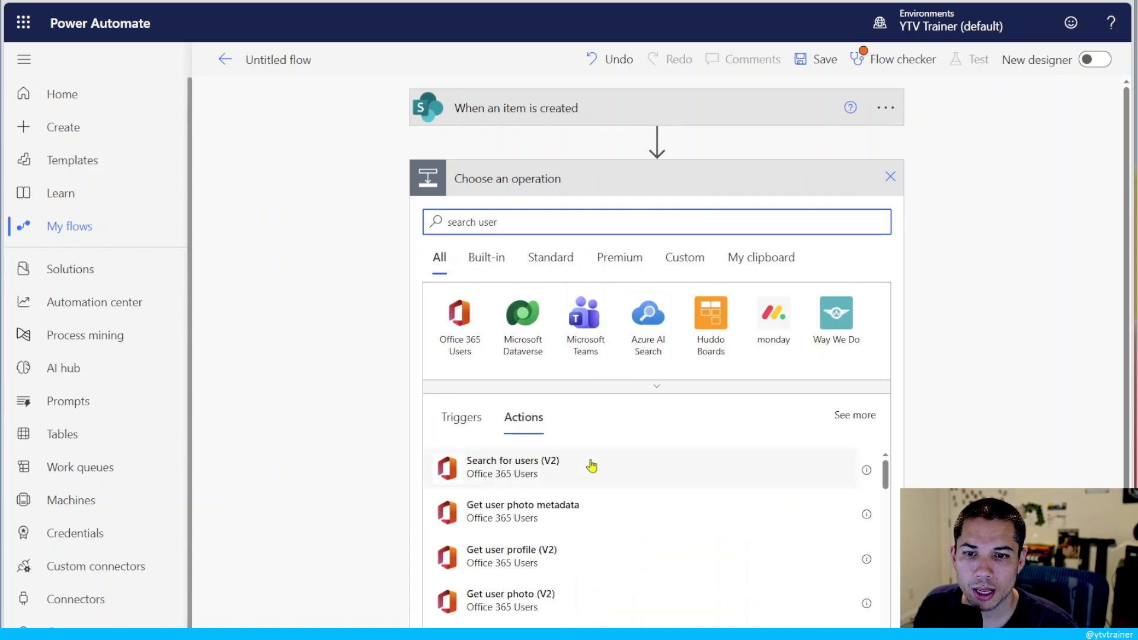
pyautogui.click(591, 466)
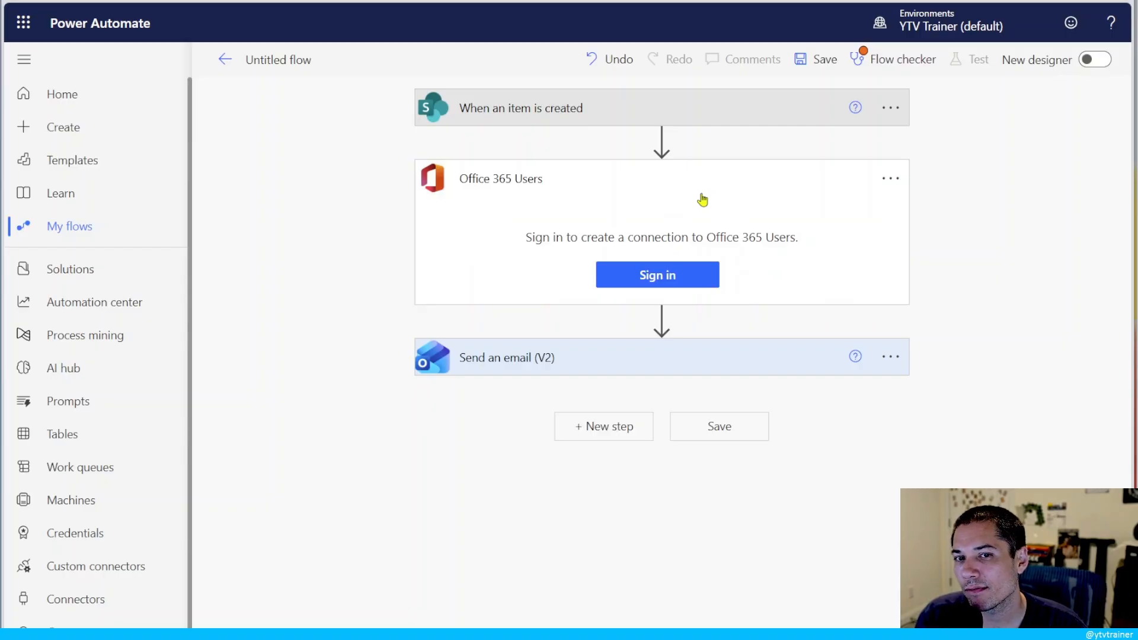
# Step: Set the user search's term to the trigger's Created By DisplayName dynamic value and its Top limit to 1
pyautogui.click(688, 218)
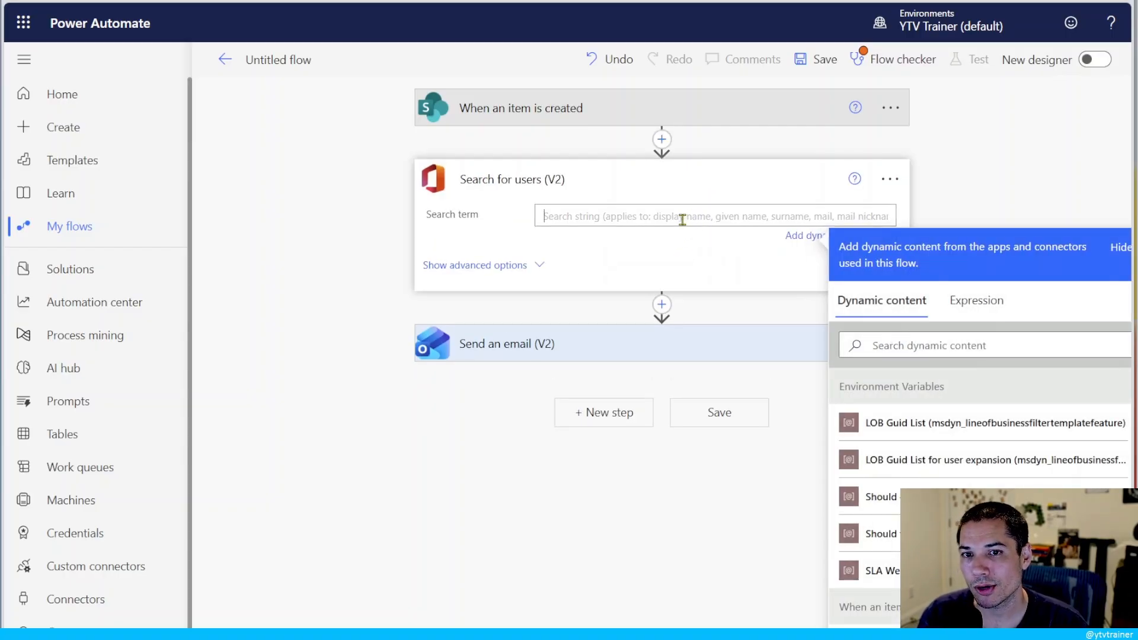
pyautogui.click(913, 347)
pyautogui.write('Created')
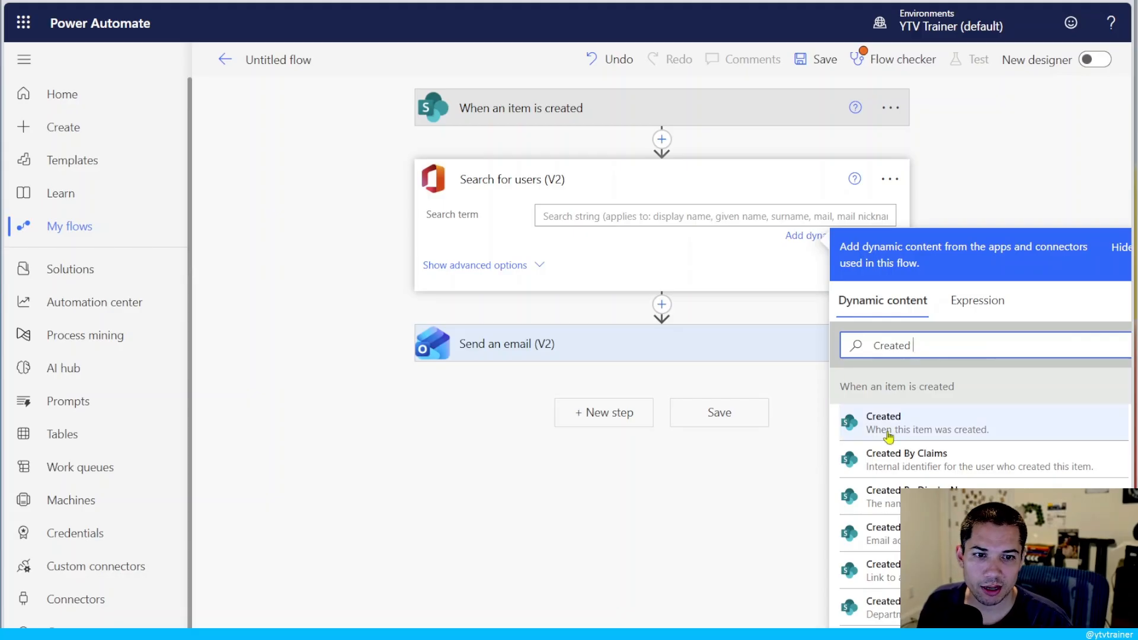
pyautogui.click(880, 496)
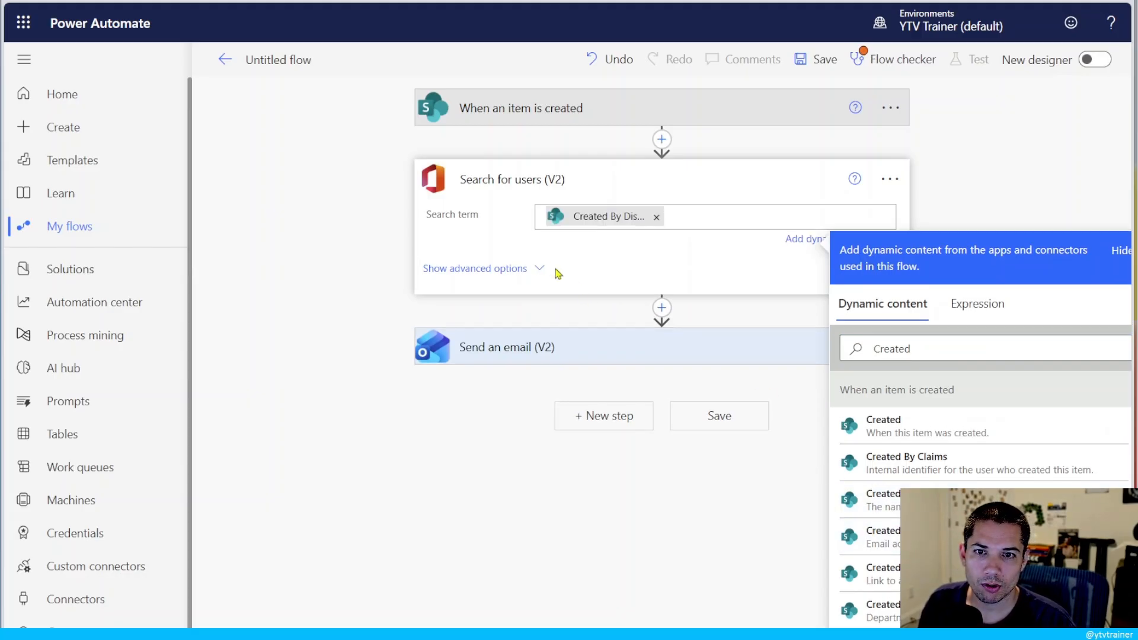
pyautogui.click(538, 268)
pyautogui.click(603, 255)
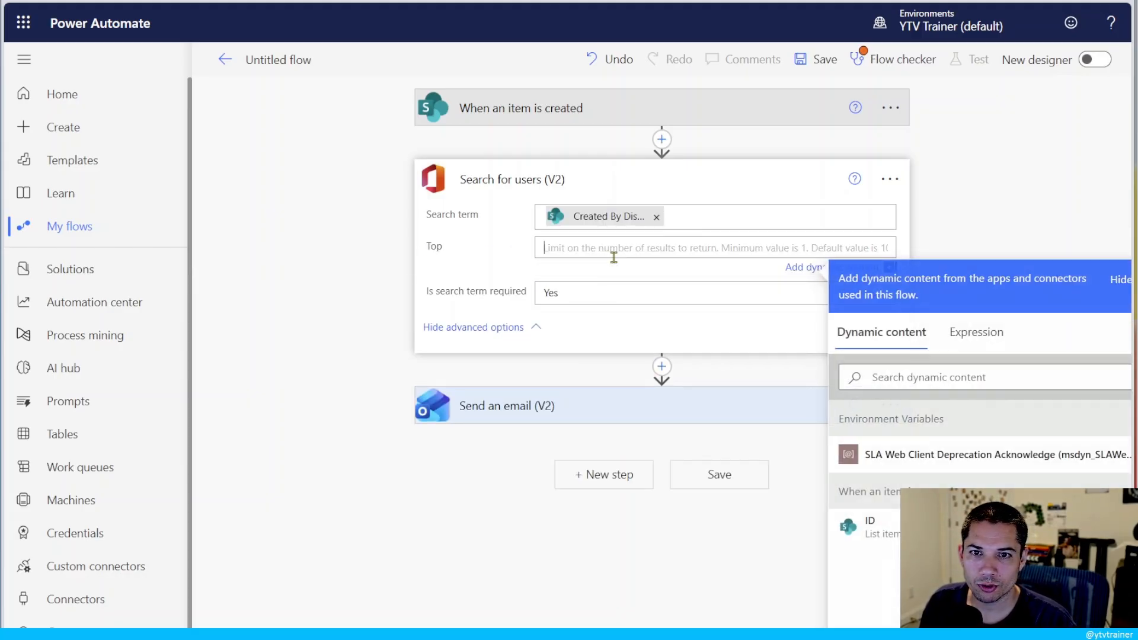
pyautogui.write('1')
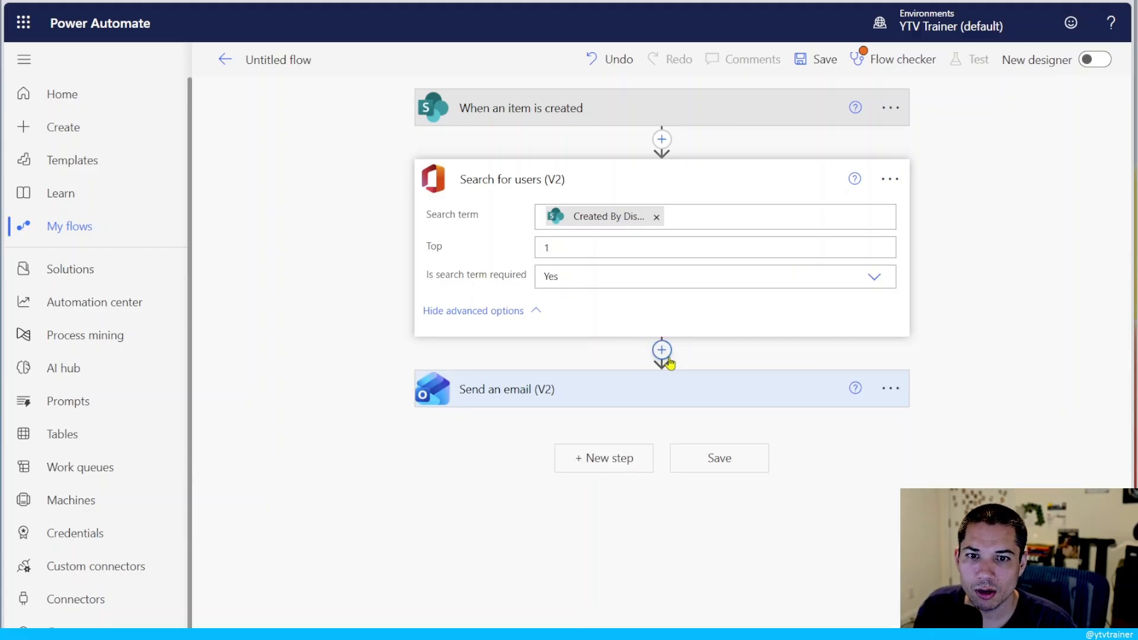
# Step: Replace the email's To recipient with the User Principal Name from the user search, searching dynamic content for "princ"
pyautogui.click(650, 389)
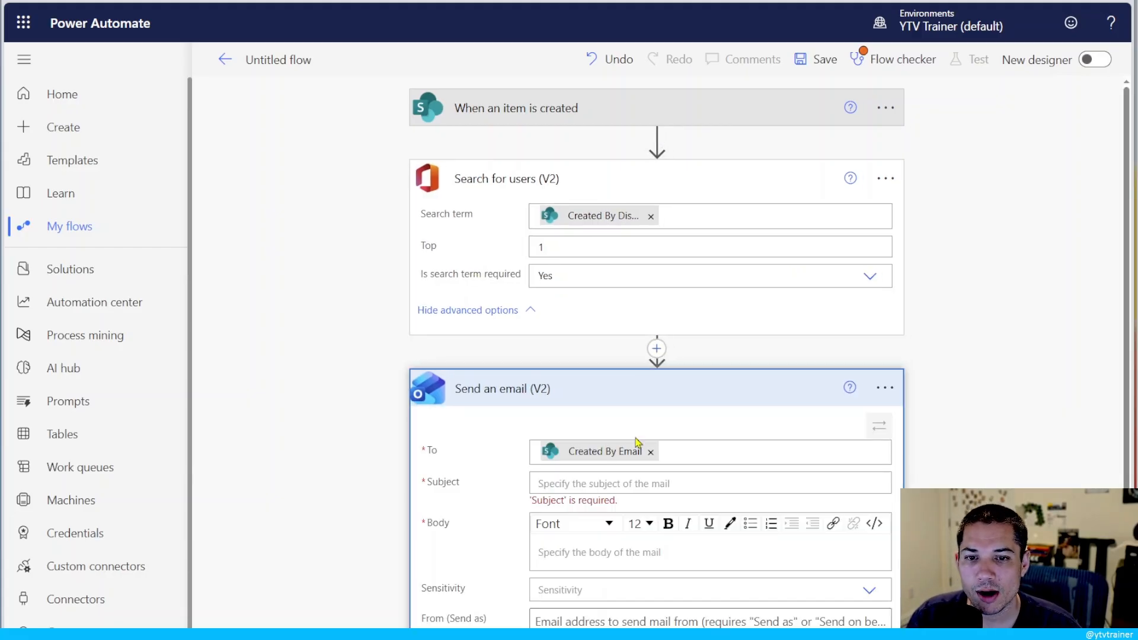
pyautogui.click(650, 452)
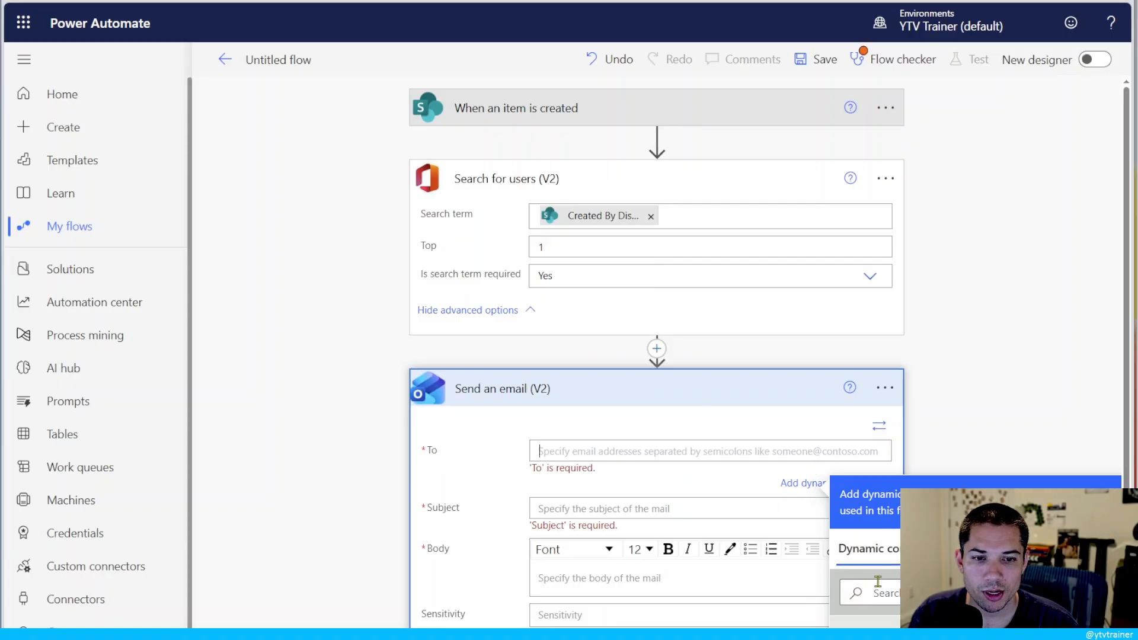
pyautogui.click(895, 592)
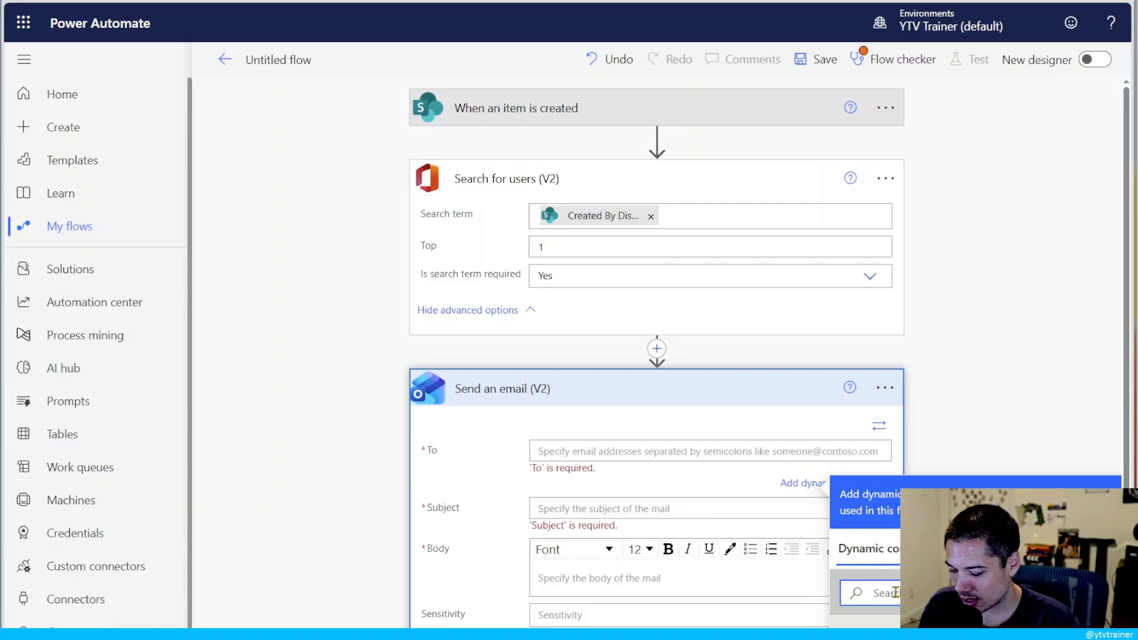
pyautogui.write('pri')
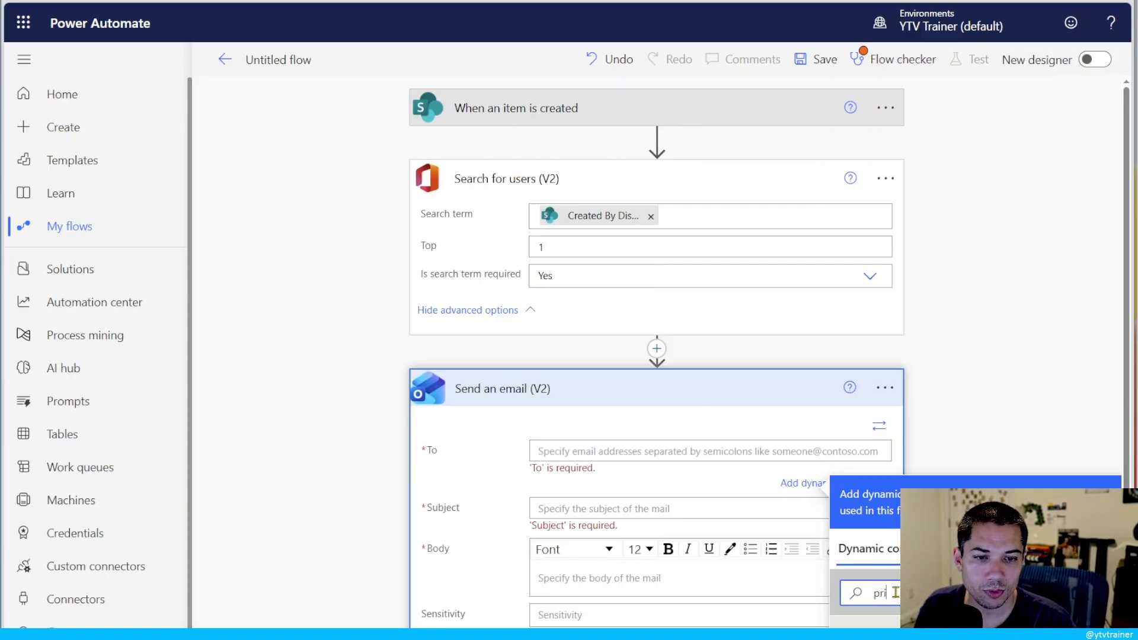
pyautogui.write('nc')
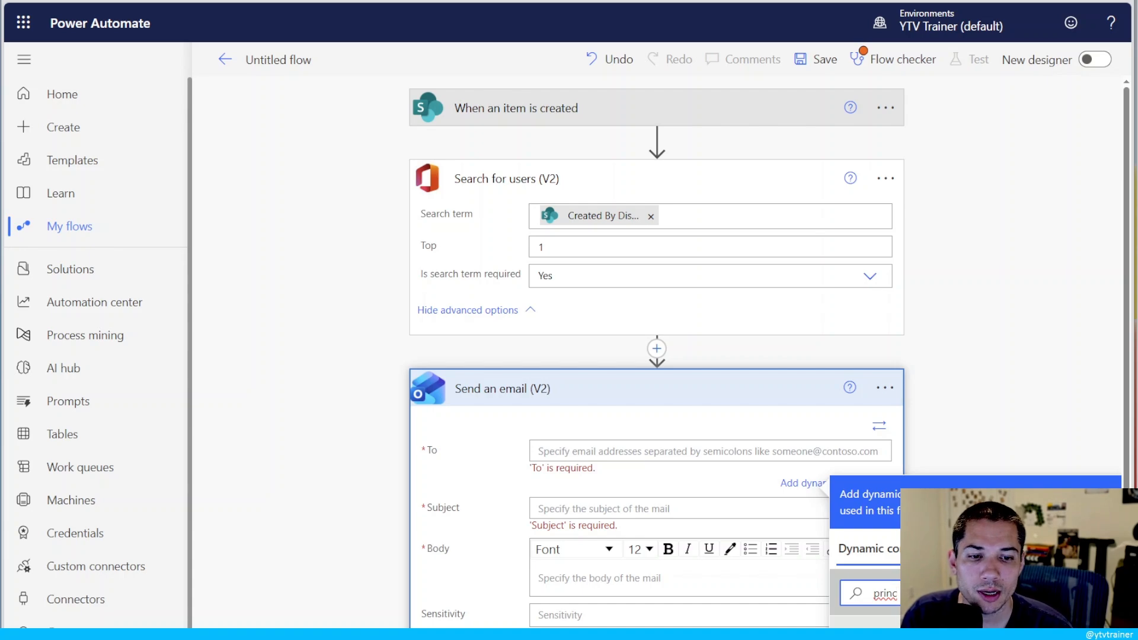
pyautogui.click(948, 623)
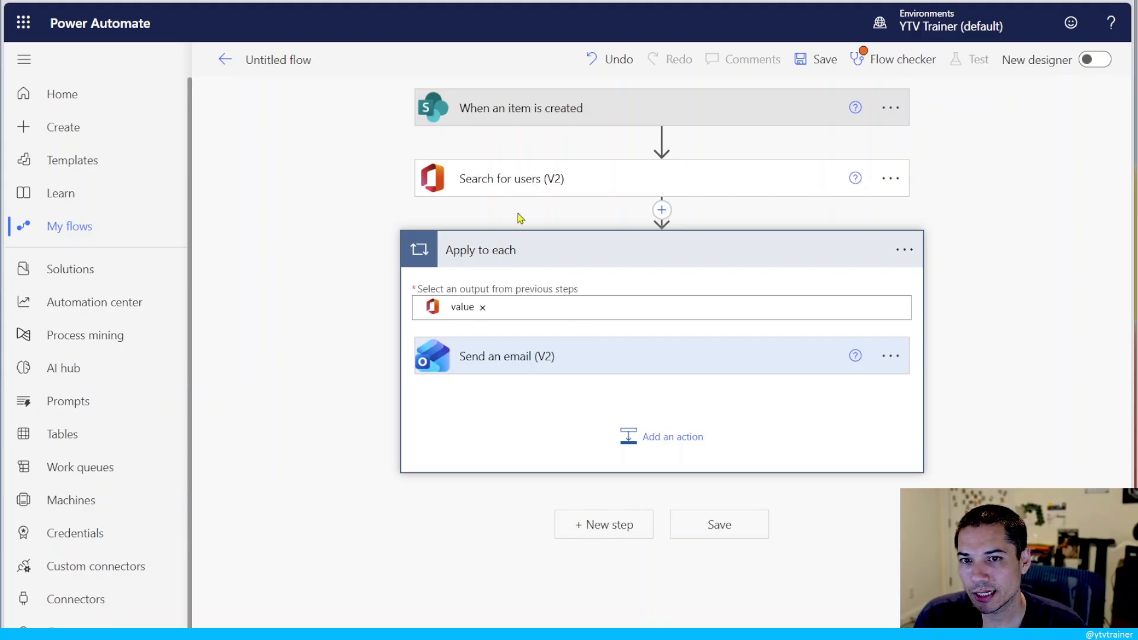
# Step: Clear the Top limit in Search for users (V2), enter 1 again, and review the email action's fields
pyautogui.click(531, 188)
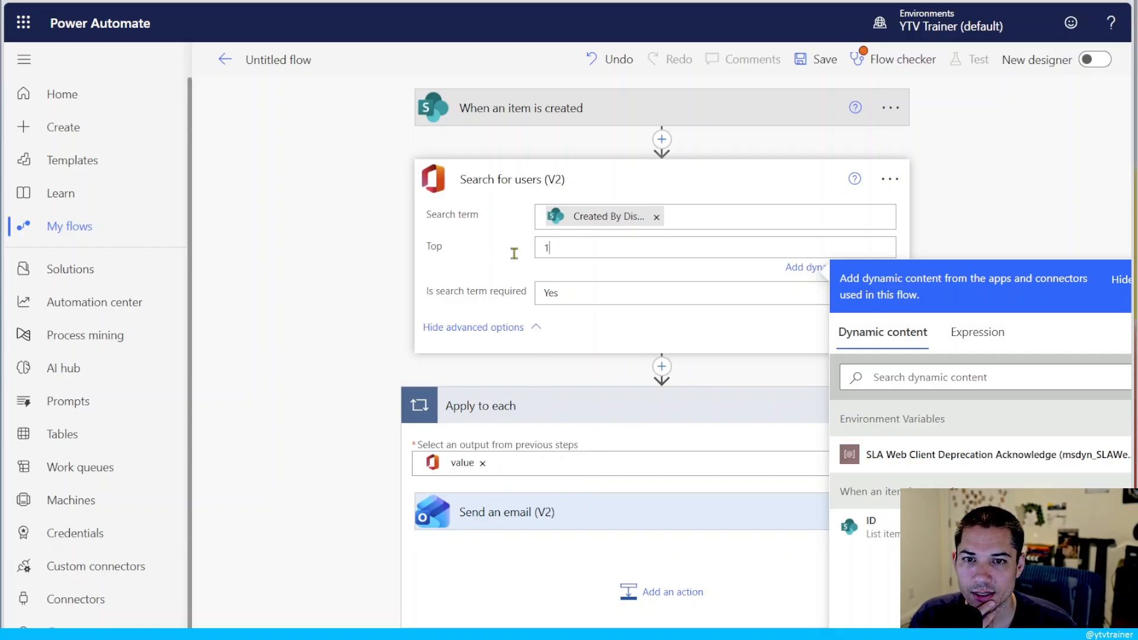
pyautogui.press('BackSpace')
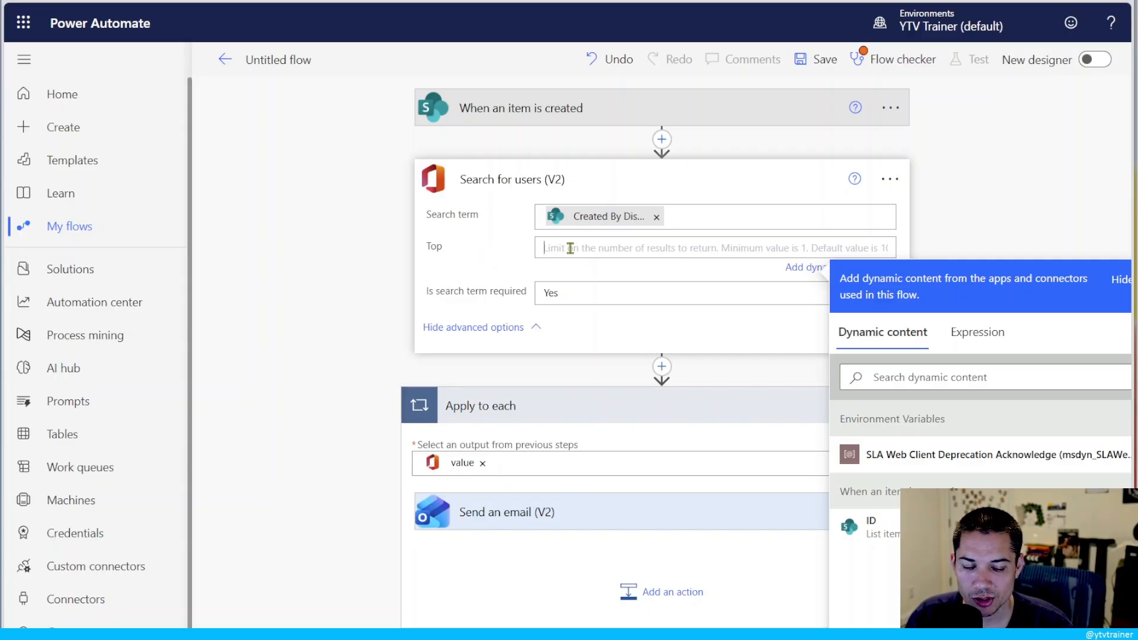
pyautogui.write('1')
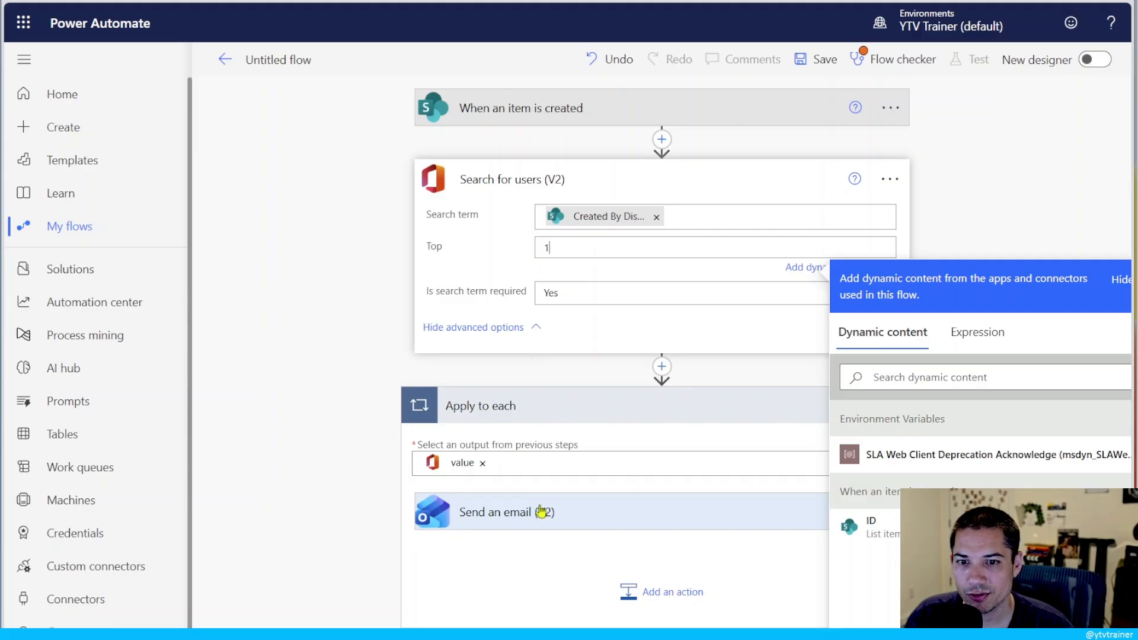
pyautogui.click(543, 513)
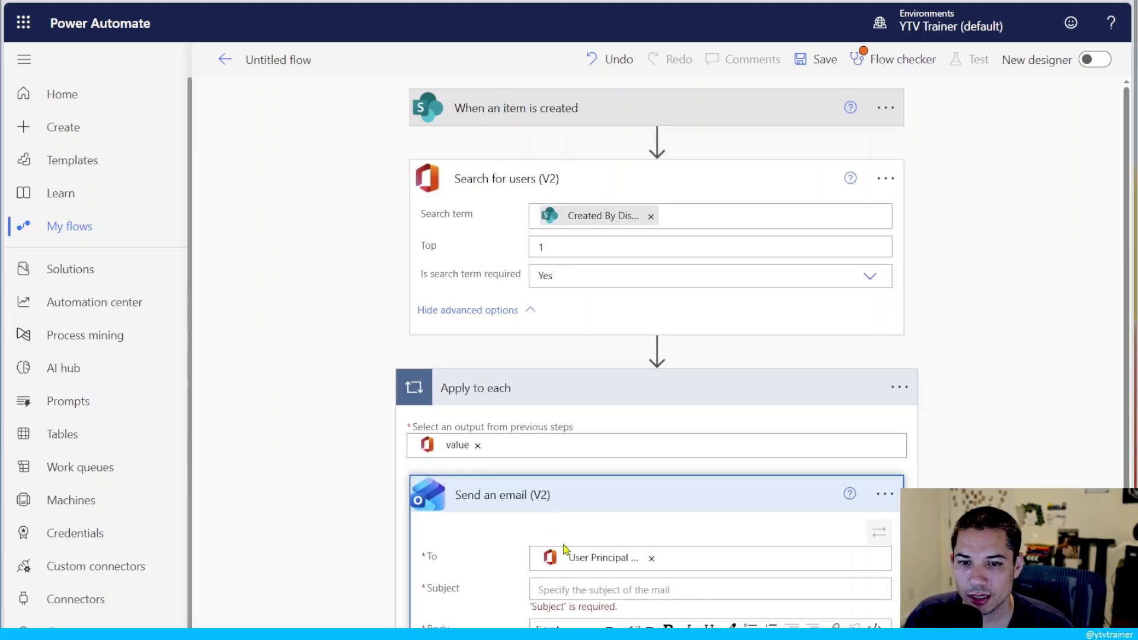
pyautogui.click(586, 590)
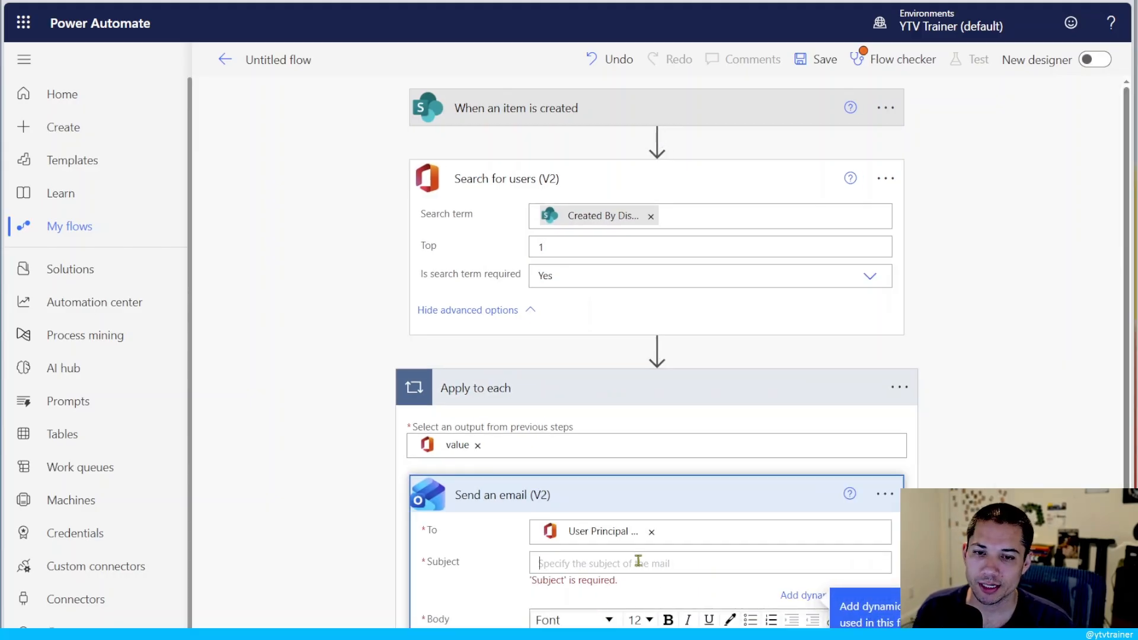
pyautogui.doubleClick(544, 247)
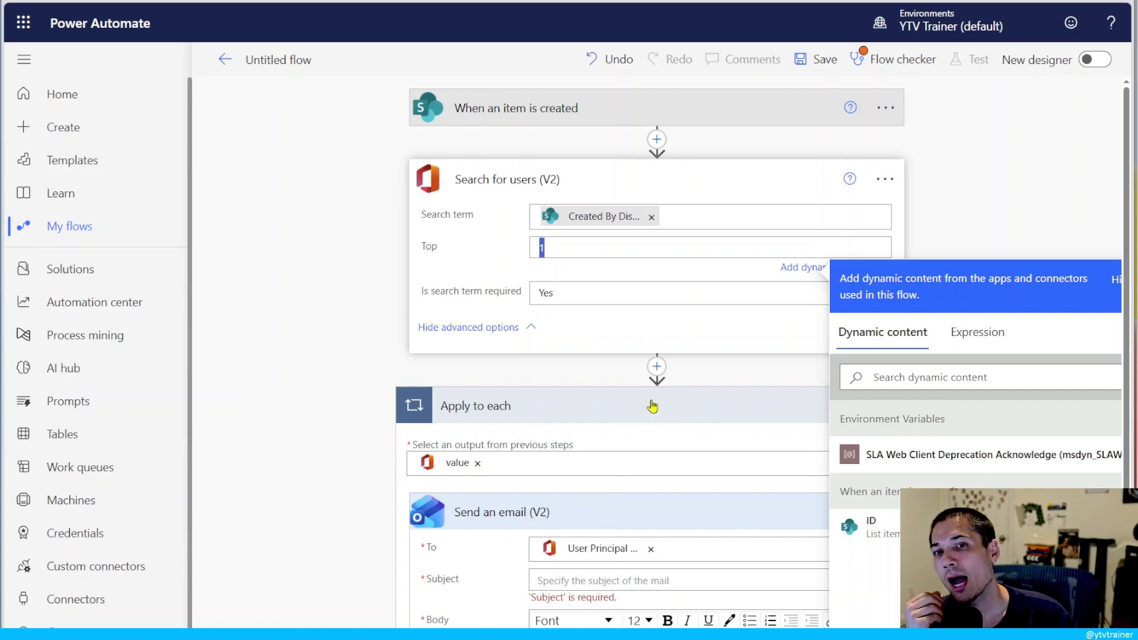
# Step: Insert an "Initialize variable" action between Search for users (V2) and Apply to each, searching for "initialize"
pyautogui.click(656, 367)
pyautogui.click(673, 391)
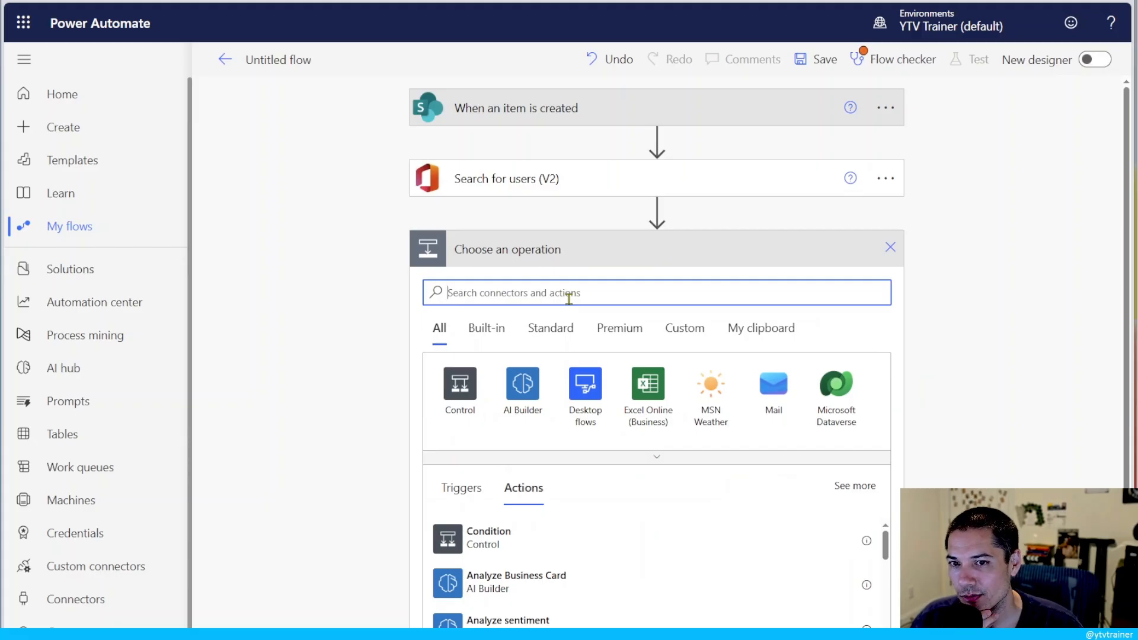
pyautogui.write('initiali')
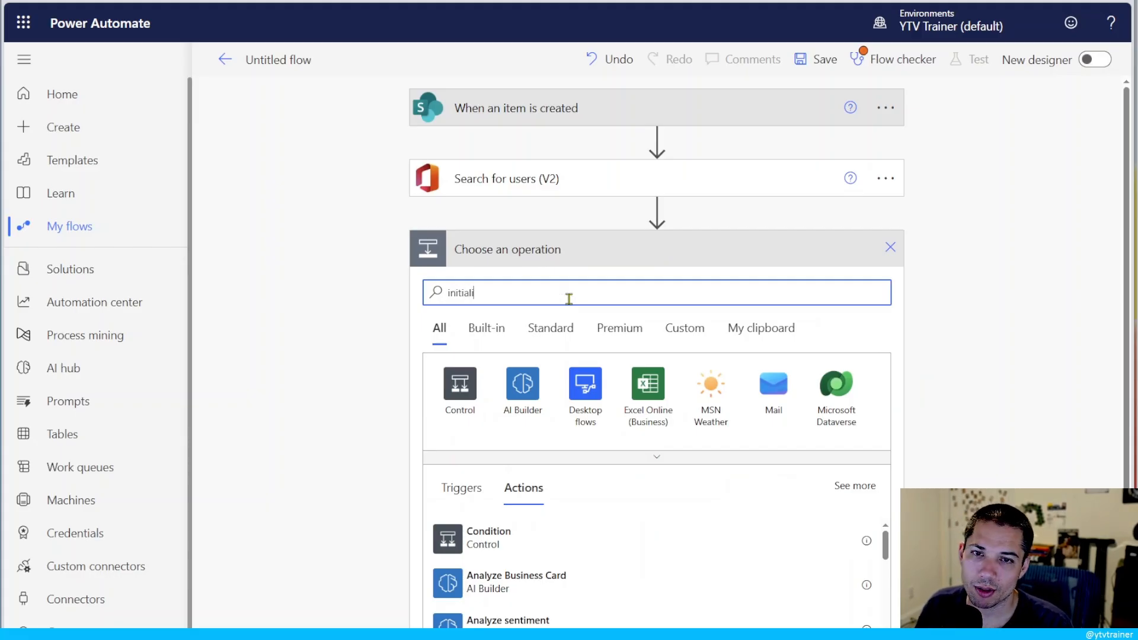
pyautogui.write('zew')
pyautogui.press('BackSpace')
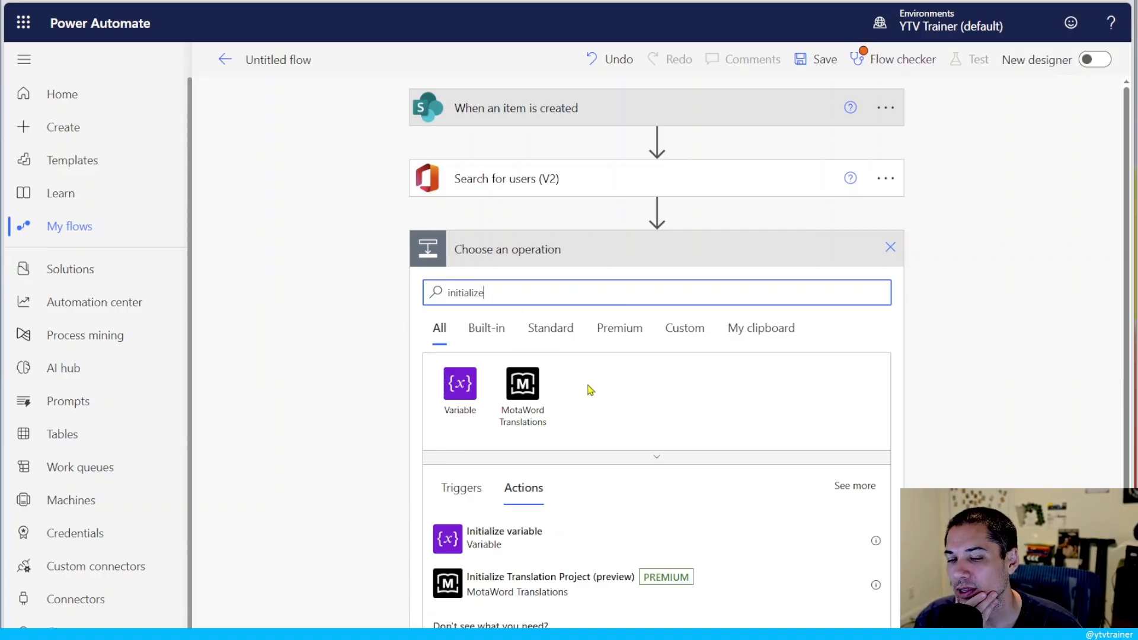
pyautogui.click(528, 544)
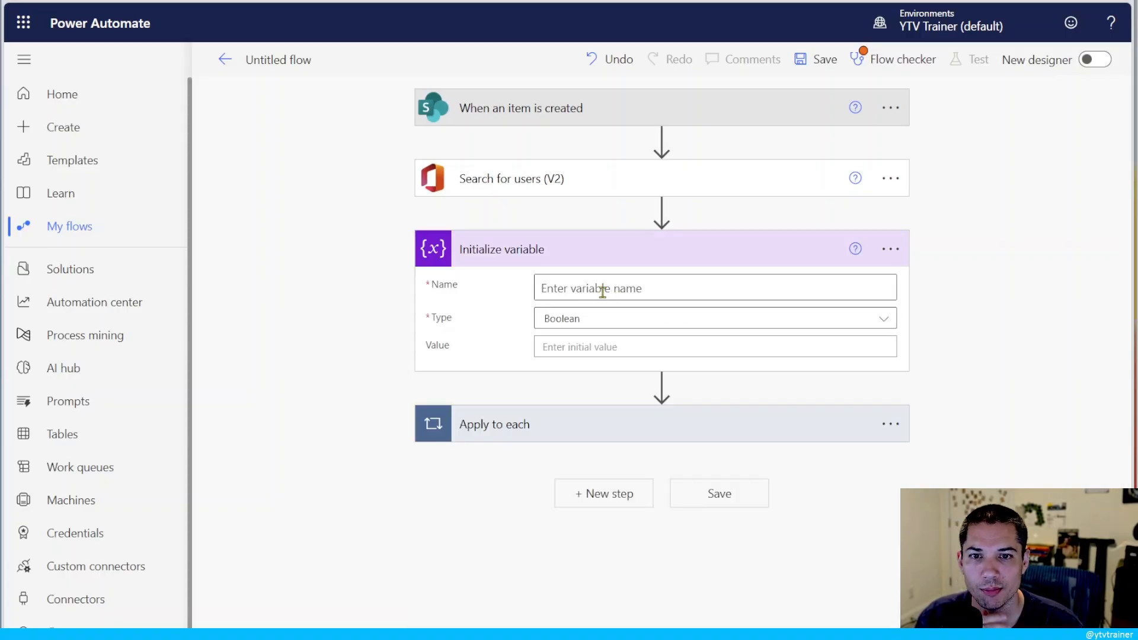
# Step: Name the new variable Email and set its type to String
pyautogui.click(599, 288)
pyautogui.write('Email')
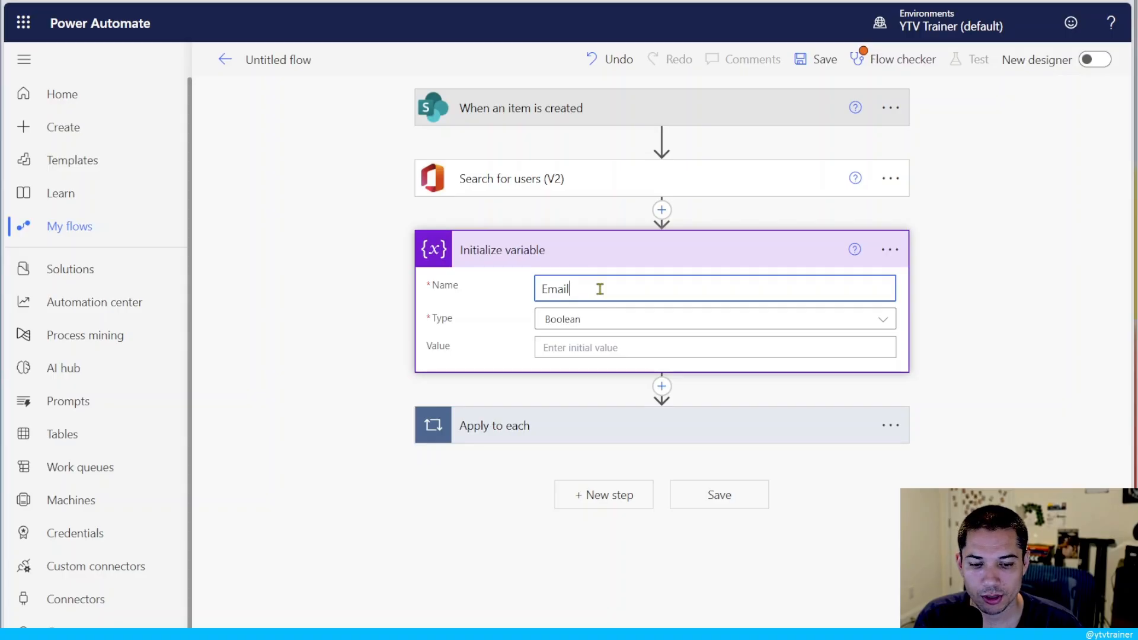
pyautogui.click(650, 319)
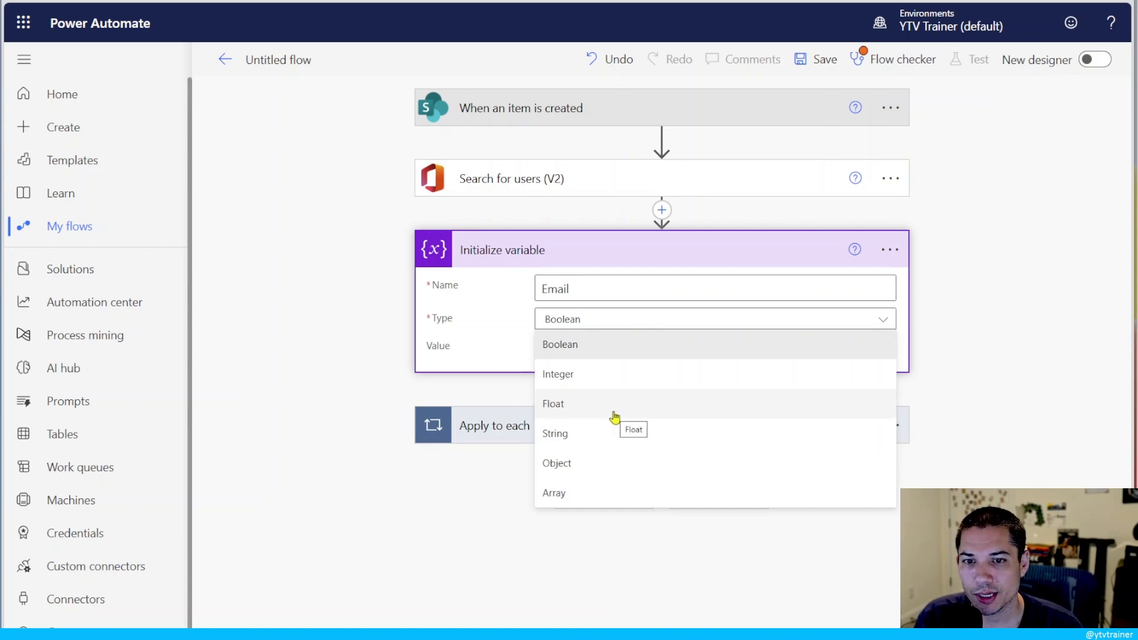
pyautogui.click(614, 436)
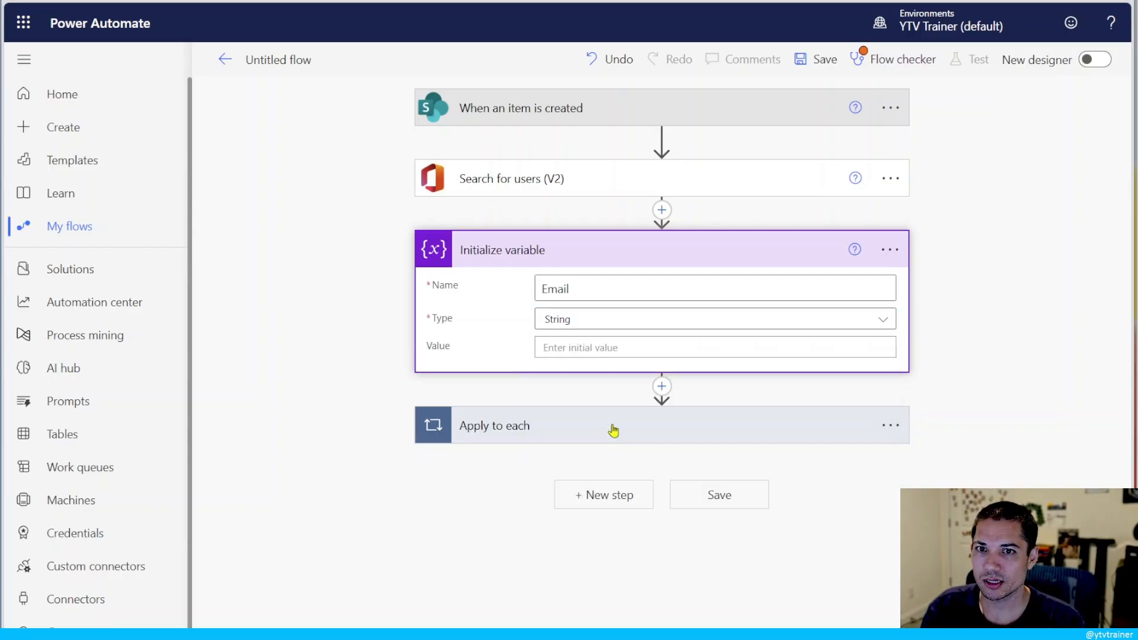
# Step: Add an "Append to string variable" action inside Apply to each, searching for "append to string"
pyautogui.click(613, 430)
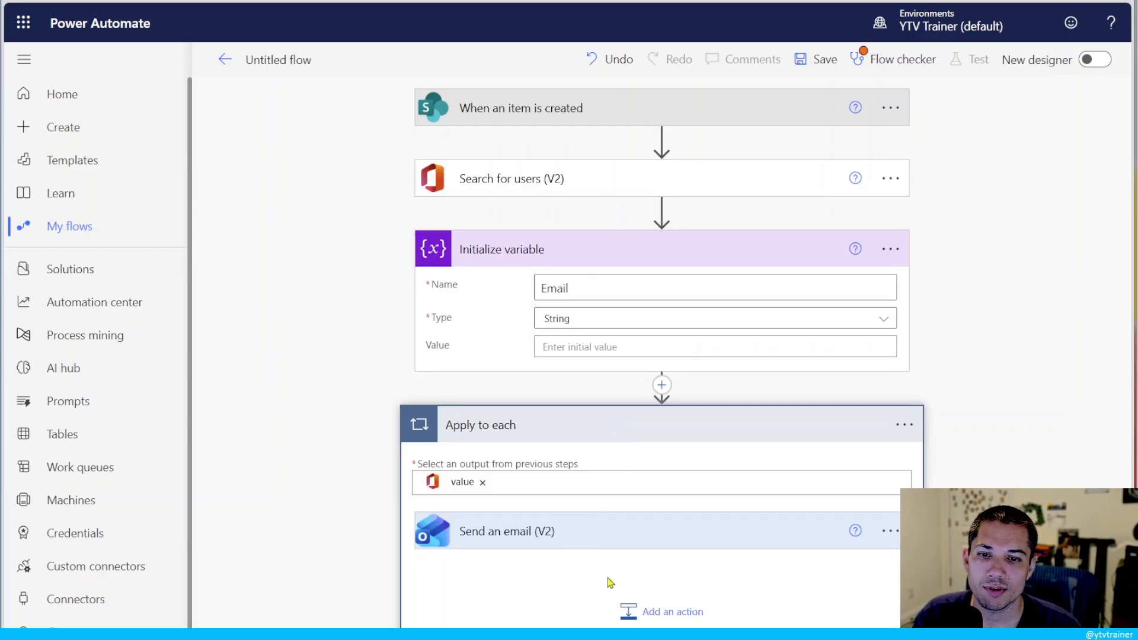
pyautogui.click(628, 578)
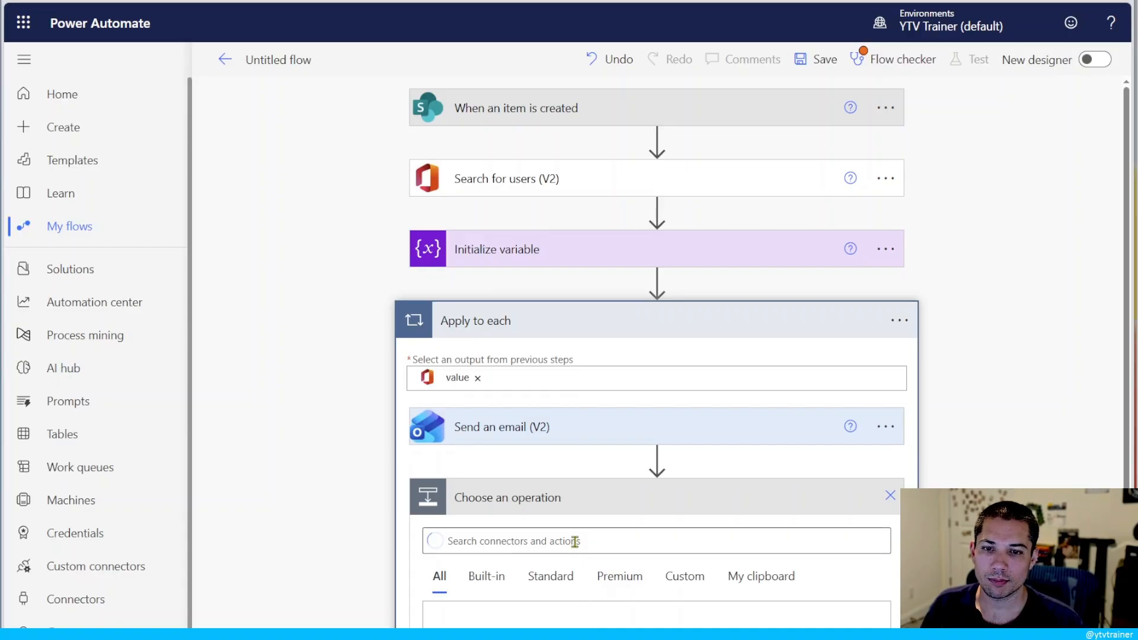
pyautogui.click(585, 189)
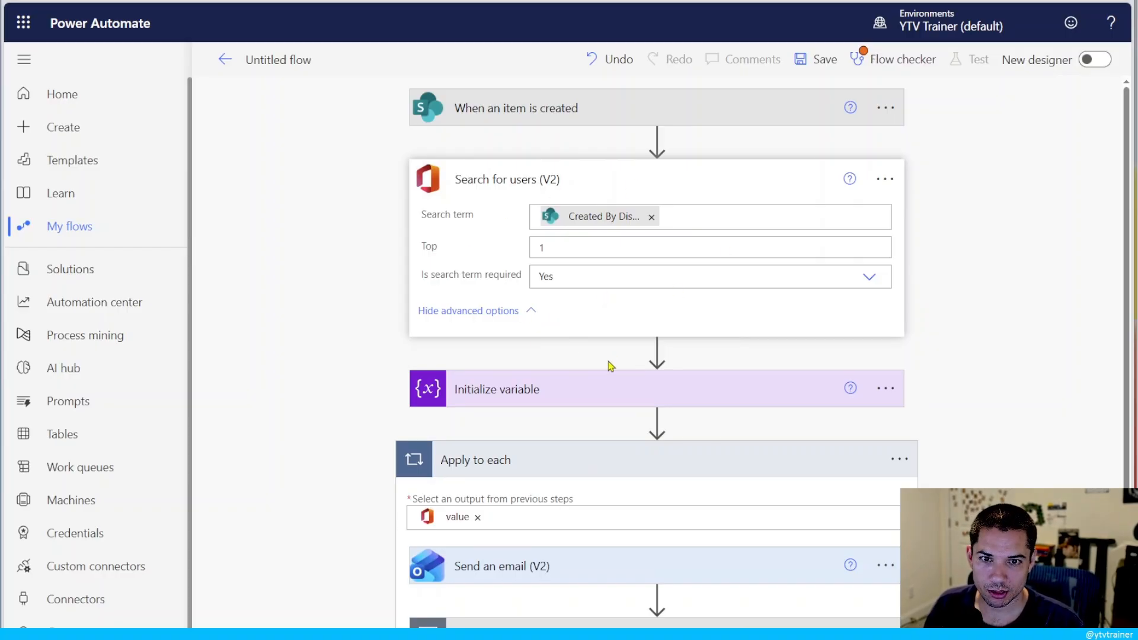
pyautogui.click(605, 391)
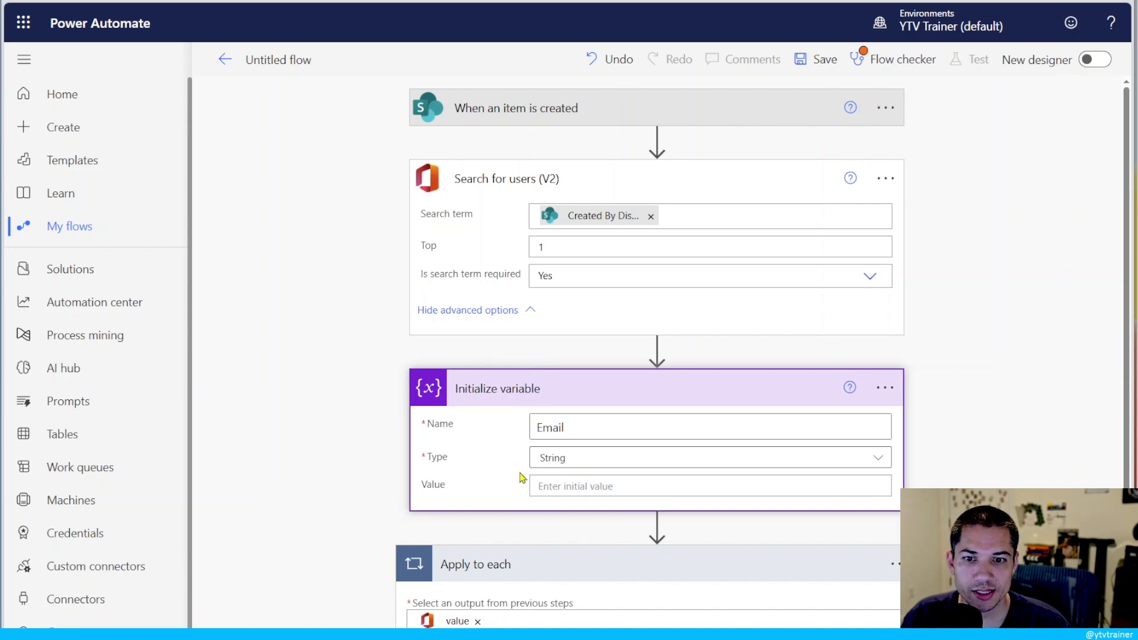
pyautogui.scroll(-7, 541, 531)
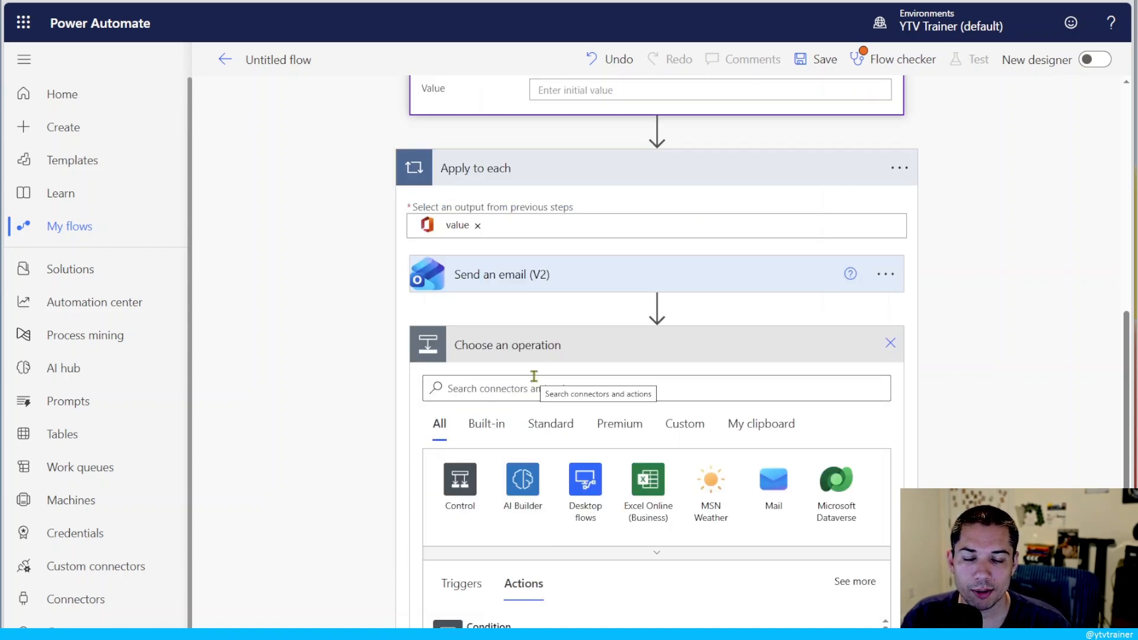
pyautogui.click(549, 387)
pyautogui.write('a')
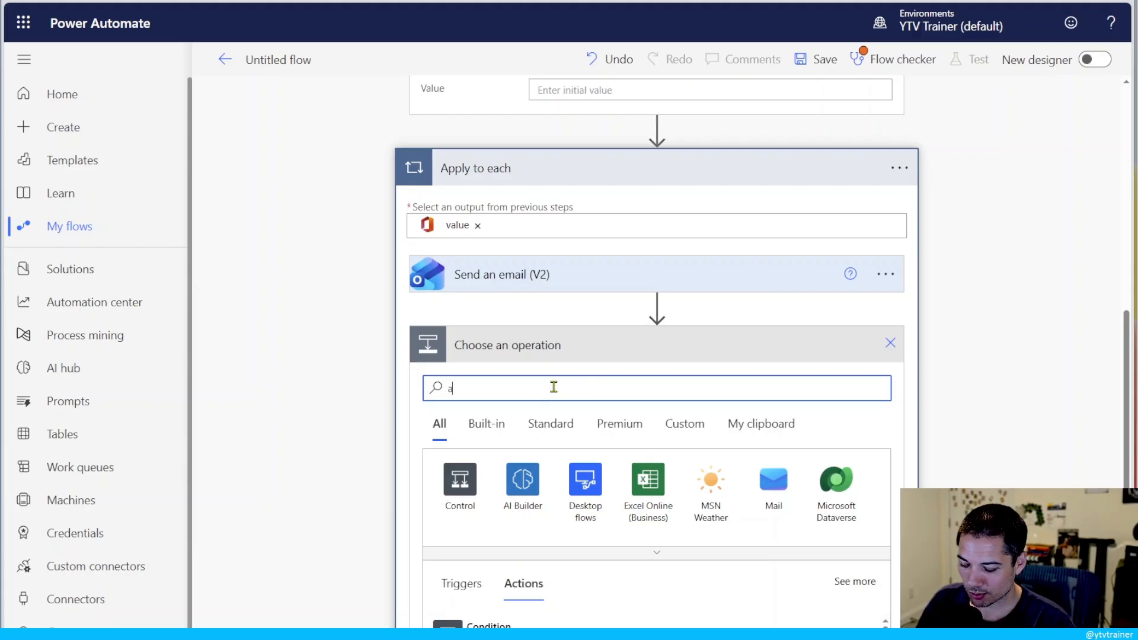
pyautogui.write('ppend')
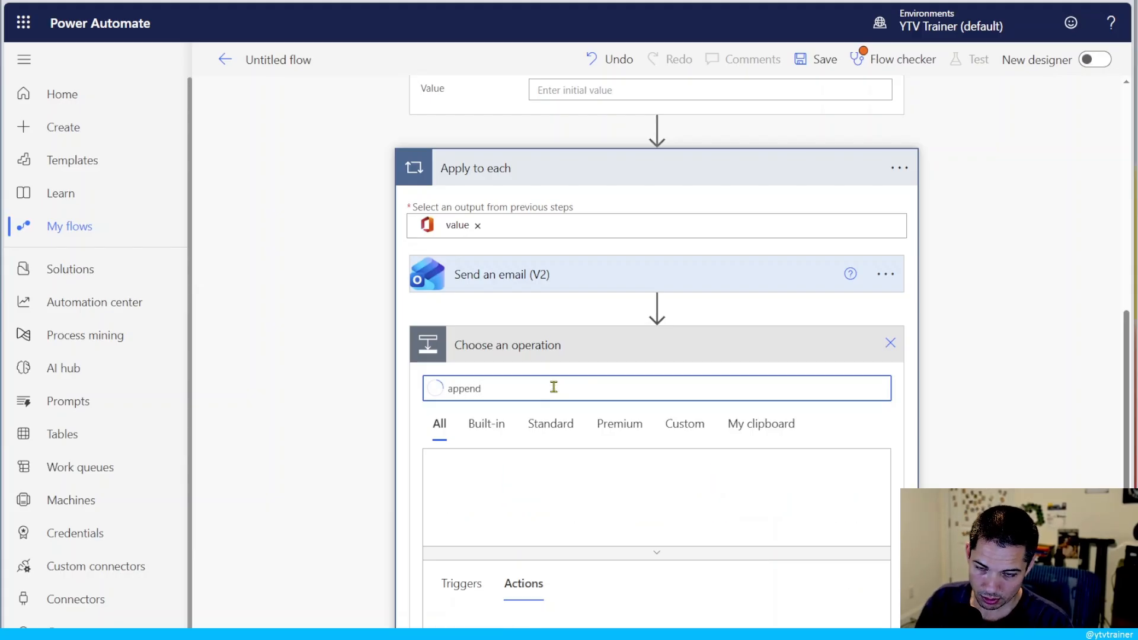
pyautogui.write(' to string')
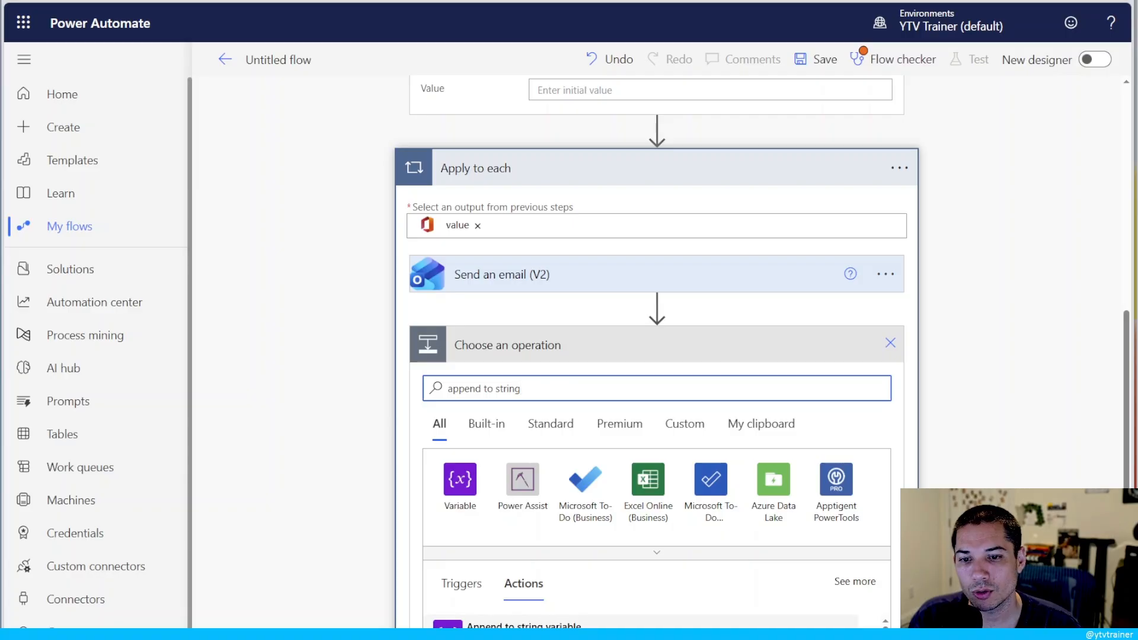
pyautogui.click(522, 626)
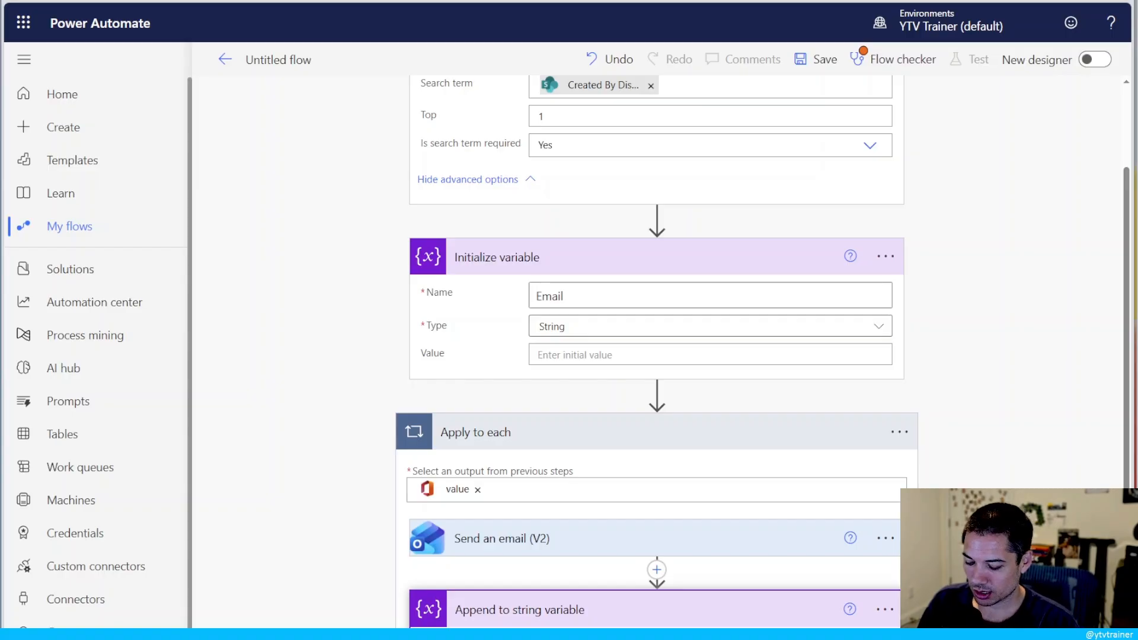
# Step: Set the append action's Name to Email and its Value to the Email output of the user search, searching dynamic content for "email"
pyautogui.scroll(-5, 858, 473)
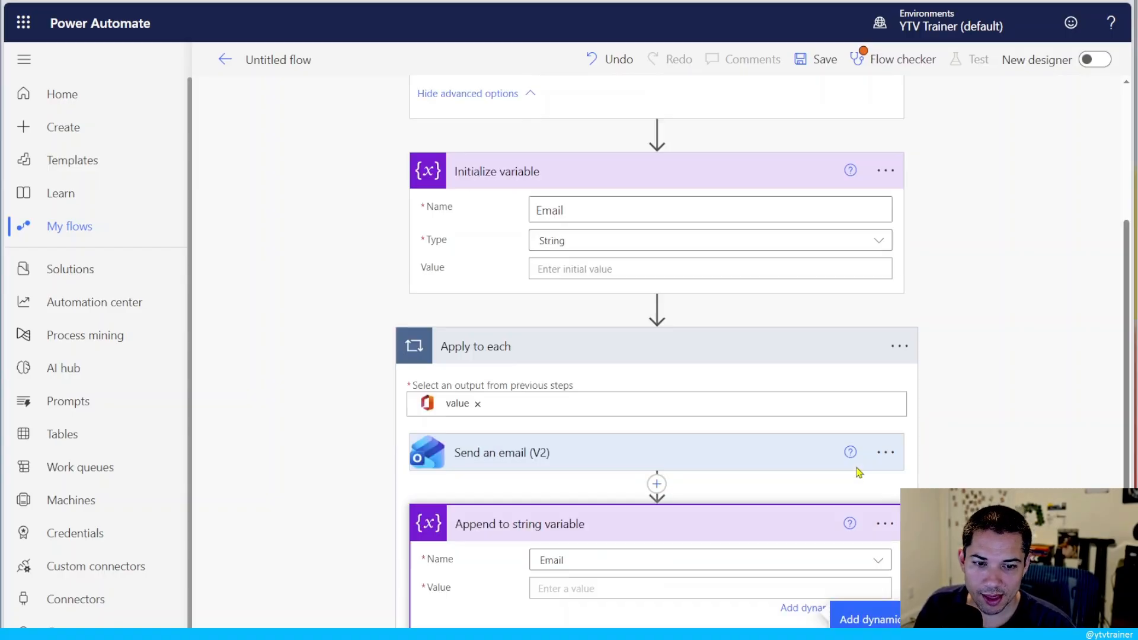
pyautogui.click(865, 485)
pyautogui.write('email')
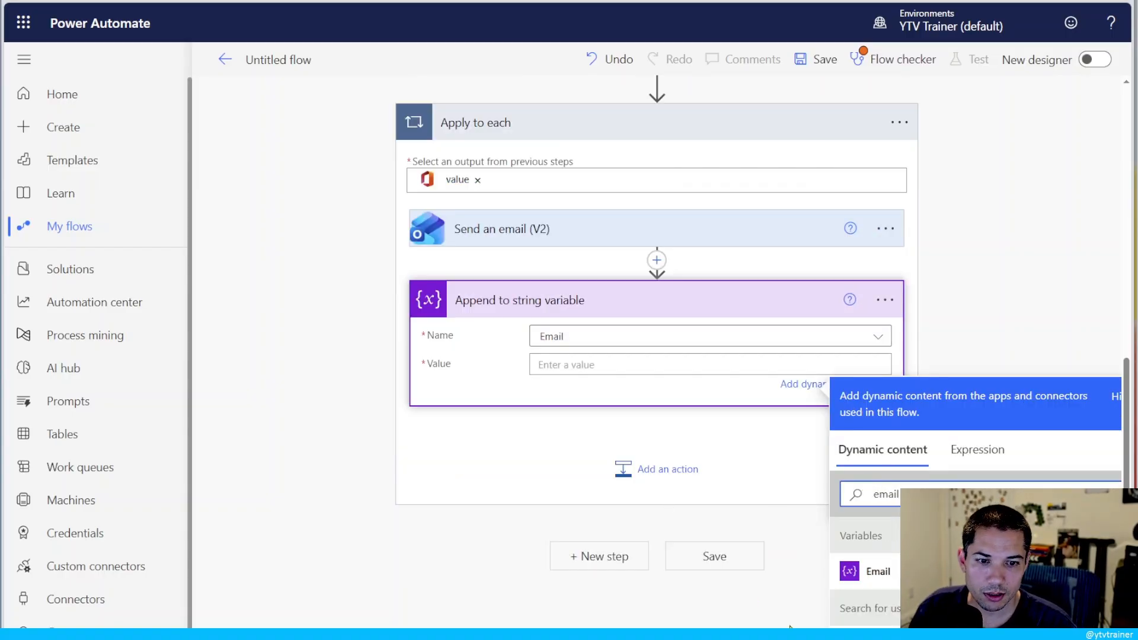
pyautogui.click(859, 637)
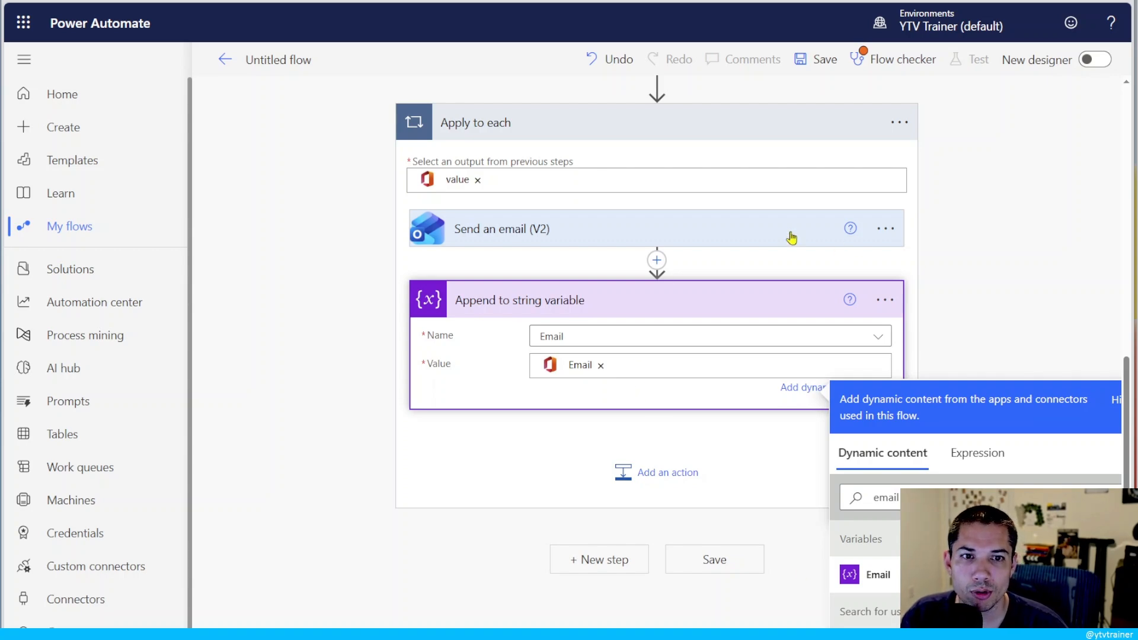
# Step: Clear User Principal Name from the email's To recipient and move Send an email (V2) out of the loop, below Apply to each
pyautogui.moveTo(790, 236); pyautogui.dragTo(763, 419)
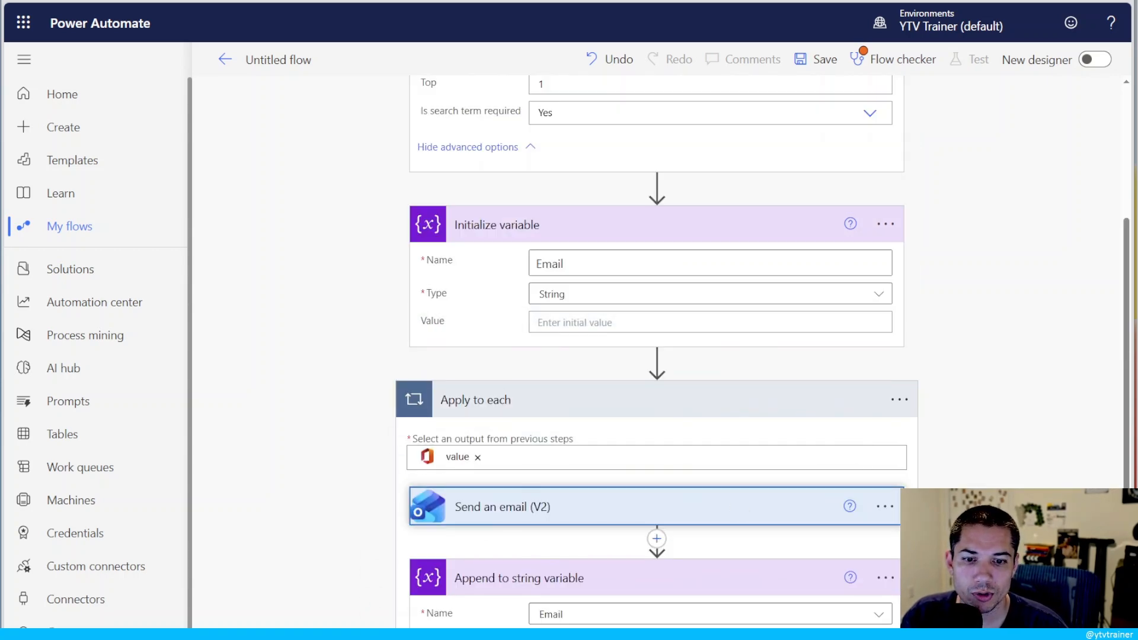
pyautogui.click(691, 69)
pyautogui.click(734, 509)
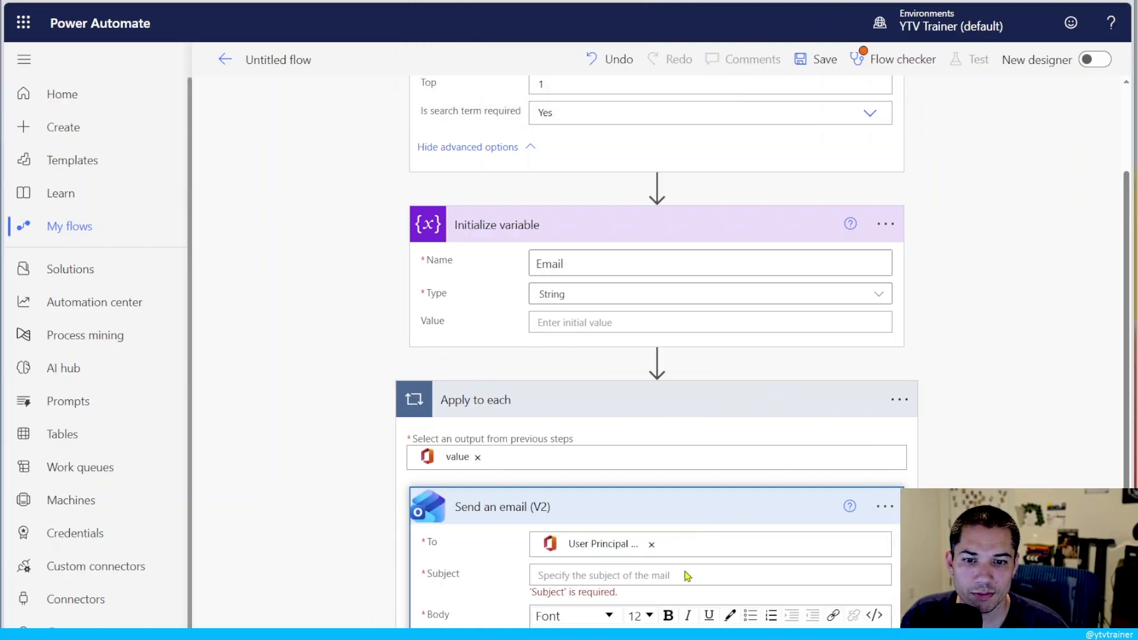
pyautogui.click(670, 516)
pyautogui.moveTo(668, 513); pyautogui.dragTo(669, 576)
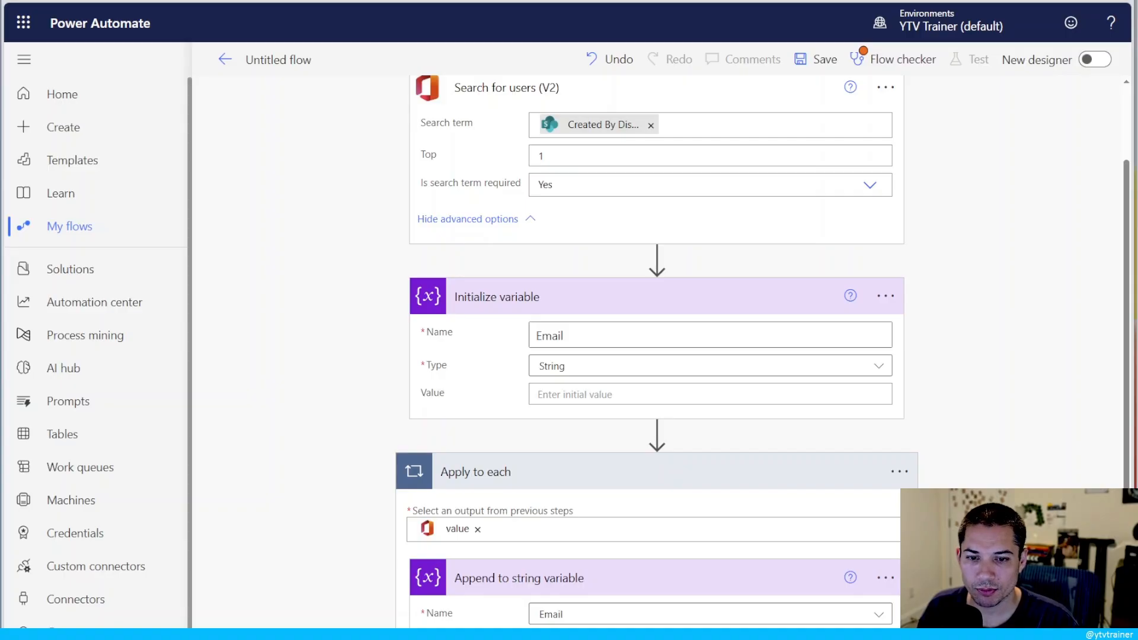
# Step: Add a semicolon after the Email token in the appended value, and set the email's To recipient to the Email variable
pyautogui.click(710, 638)
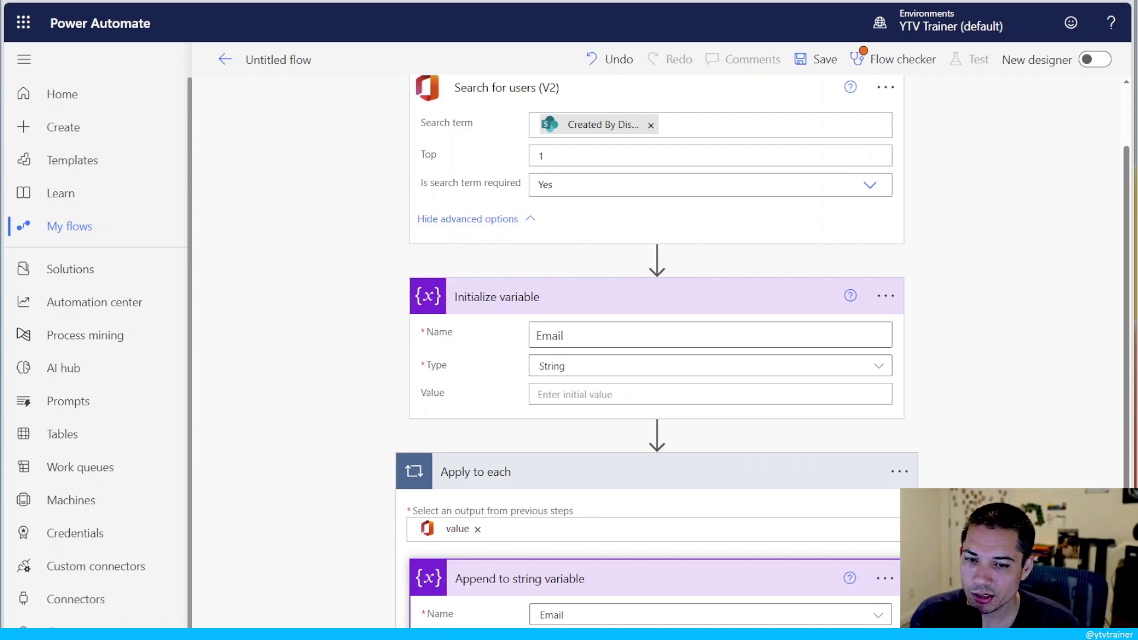
pyautogui.scroll(-5, 610, 592)
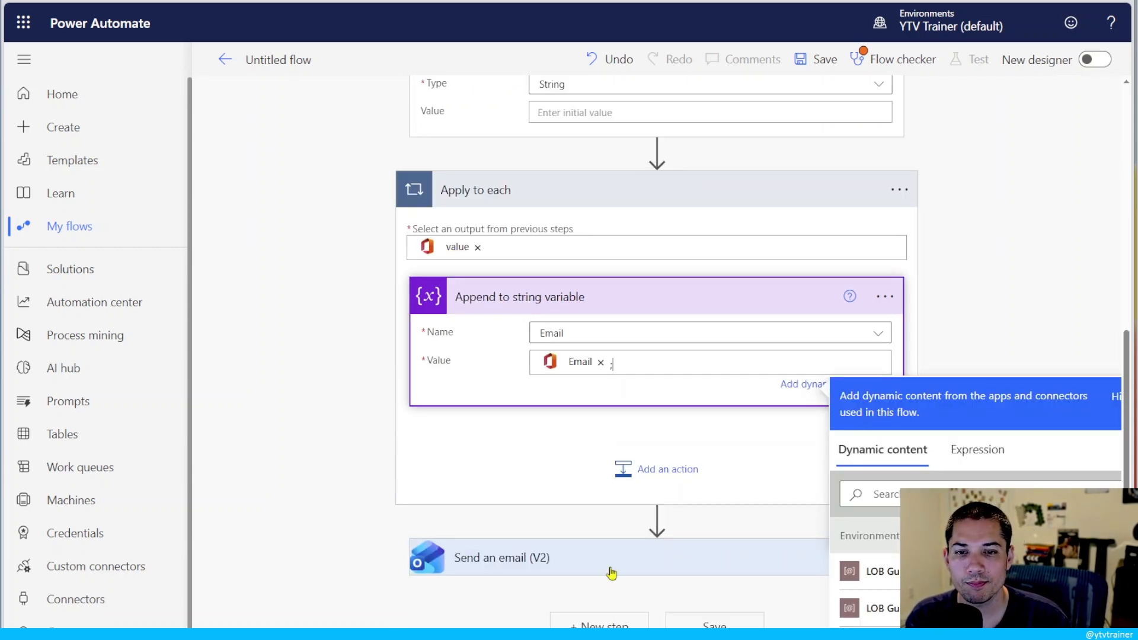
pyautogui.click(605, 572)
pyautogui.click(612, 602)
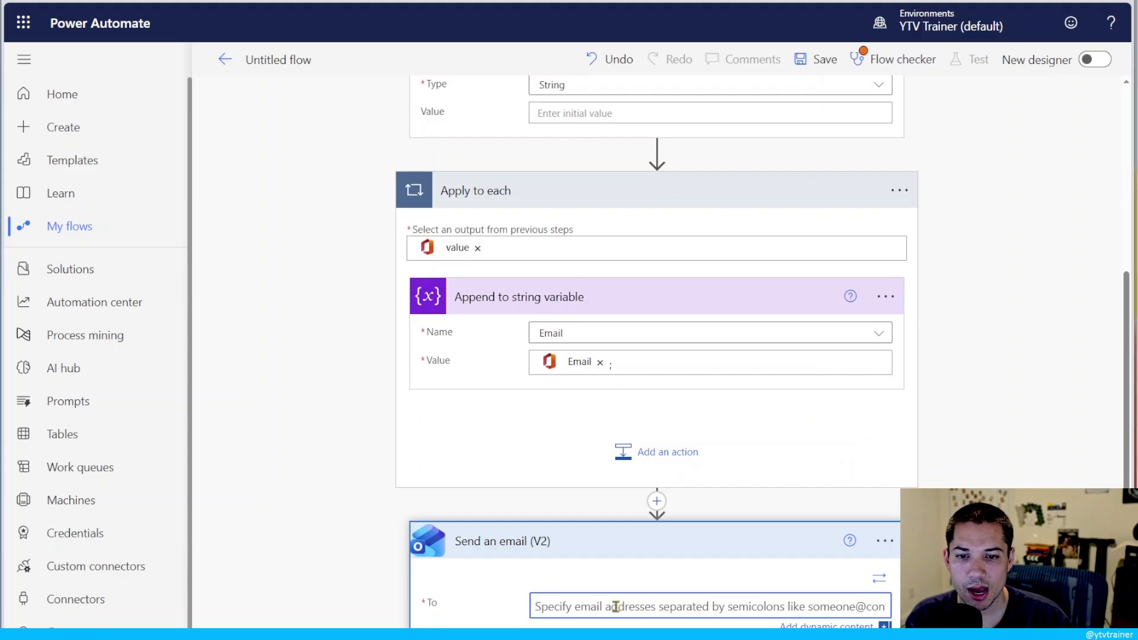
pyautogui.click(848, 625)
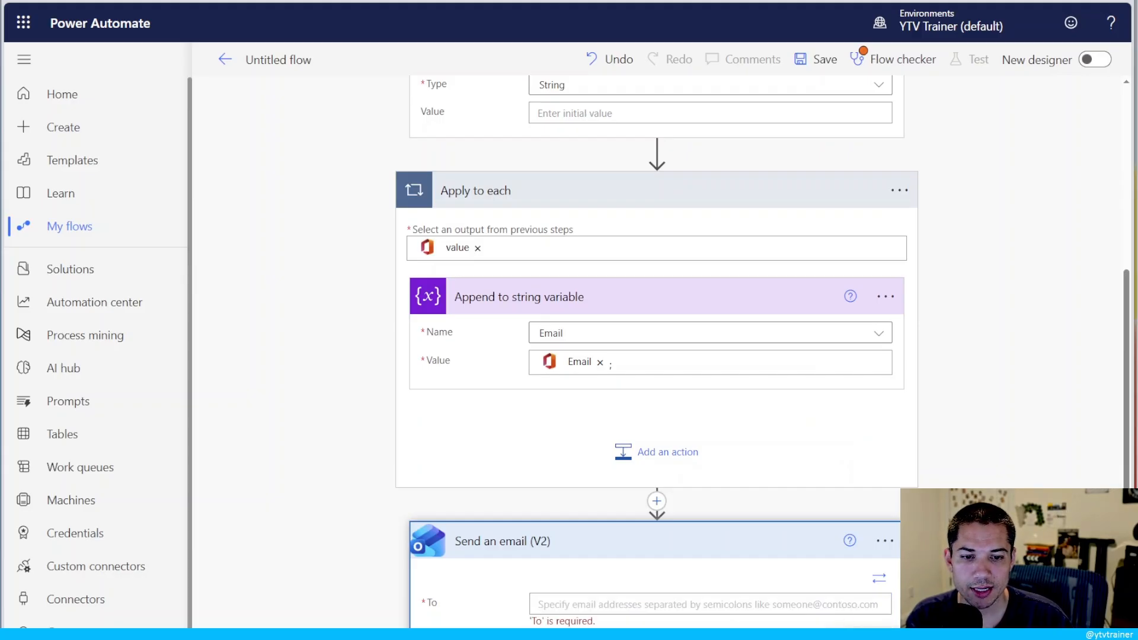
pyautogui.click(876, 599)
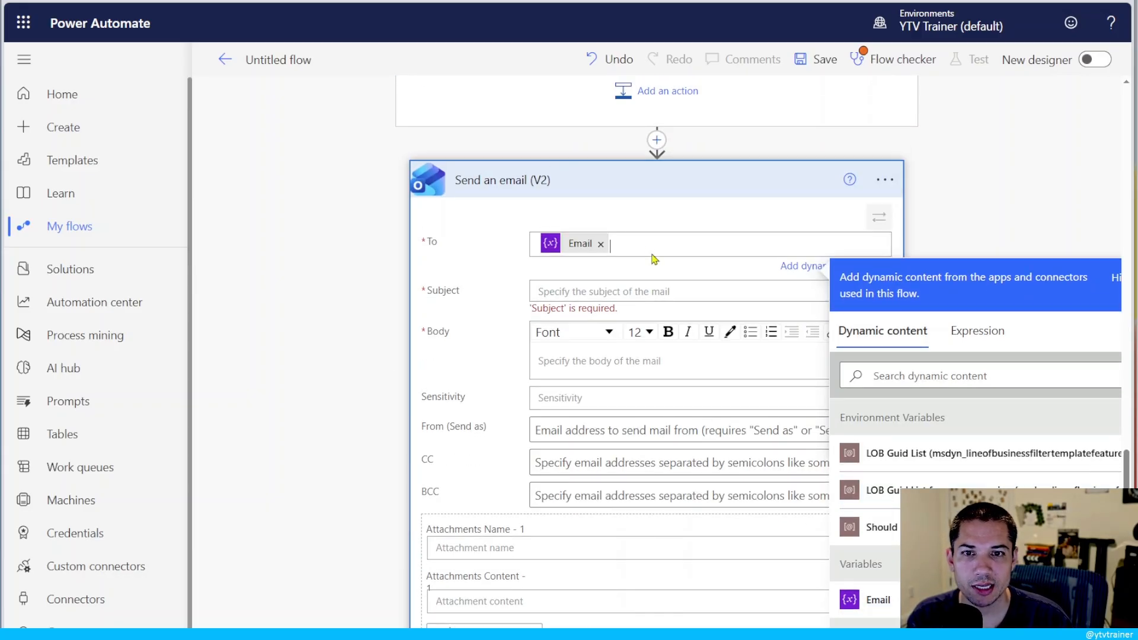
# Step: Enter the email subject "This is a test" and the body text "test"
pyautogui.scroll(6, 486, 334)
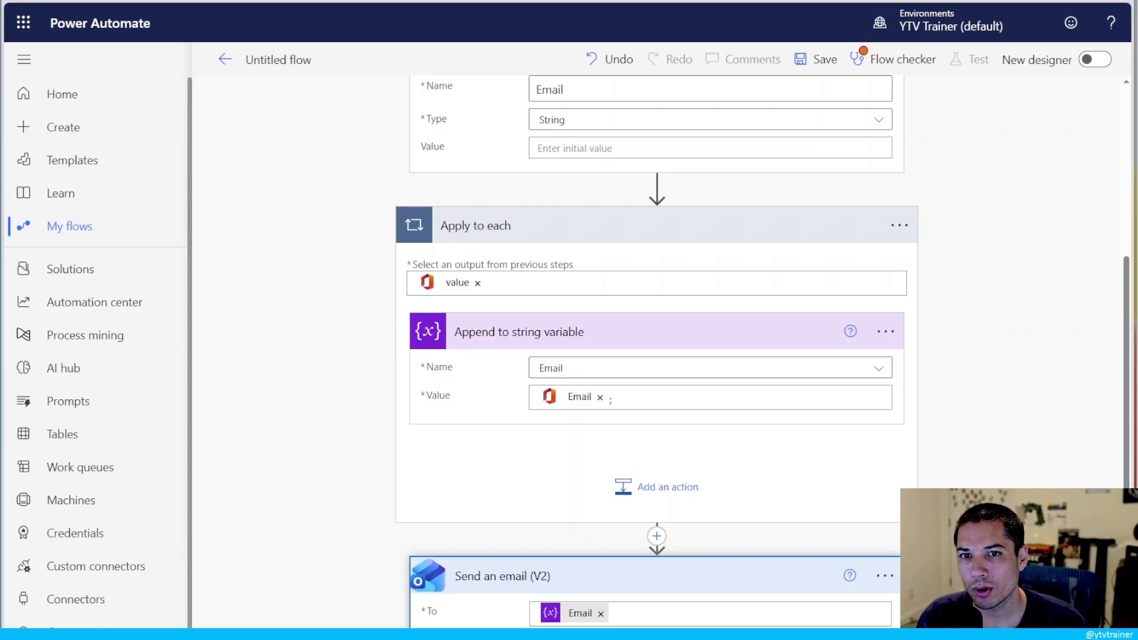
pyautogui.scroll(5, 623, 619)
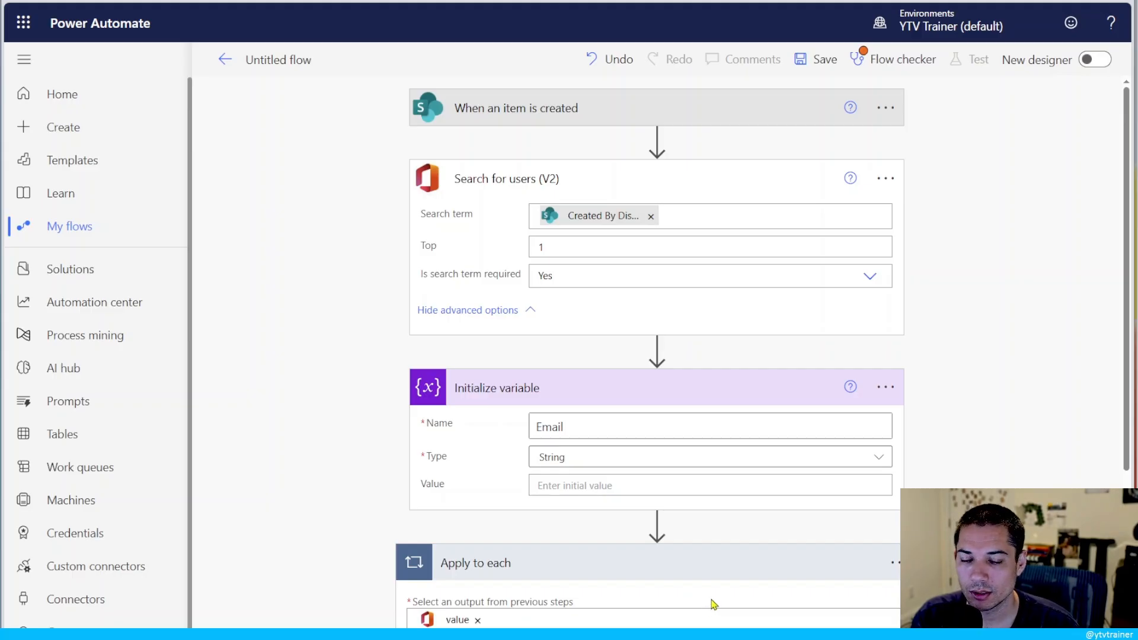
pyautogui.scroll(-10, 706, 608)
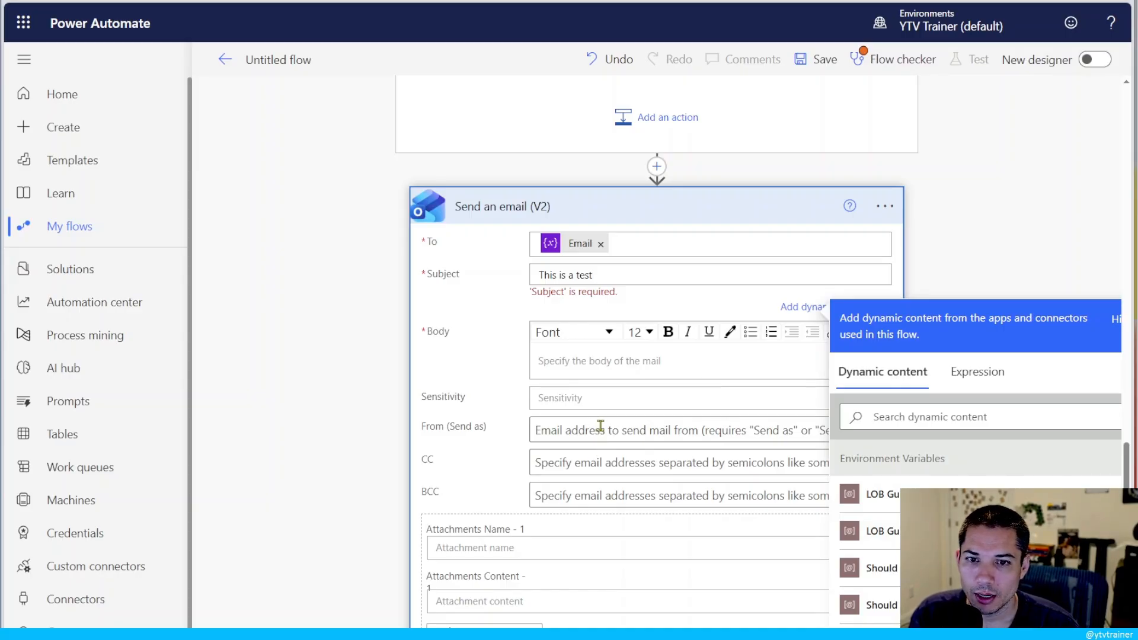
pyautogui.click(621, 364)
pyautogui.write('te')
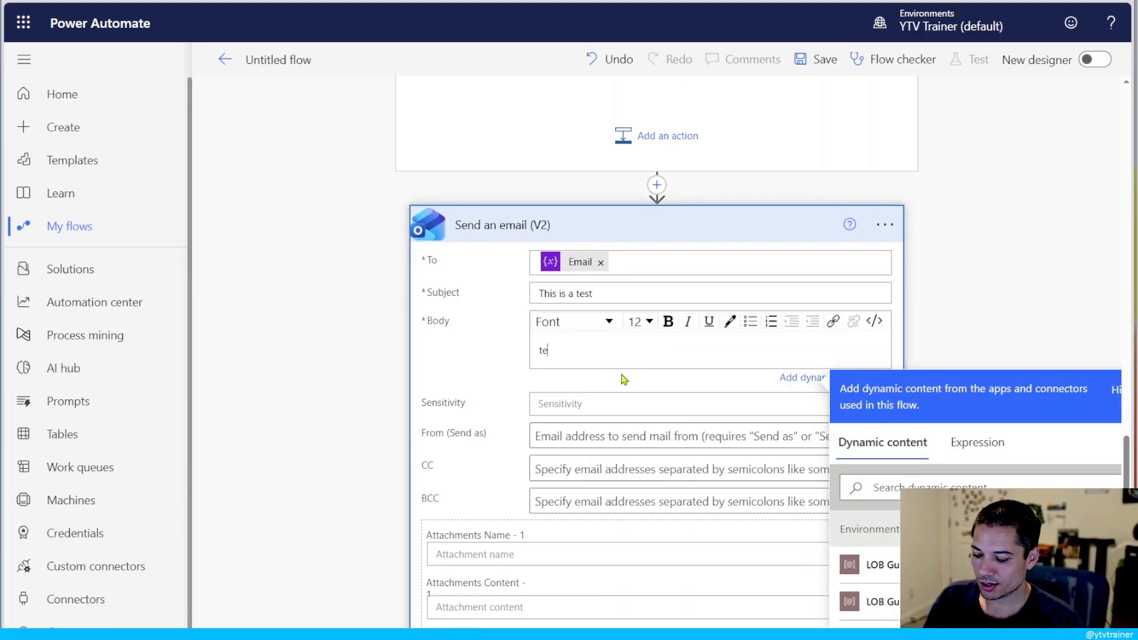
pyautogui.write('st')
# Step: Review the flow from its trigger down to the email action, collapsing Search for users (V2) and Apply to each
pyautogui.scroll(5, 484, 265)
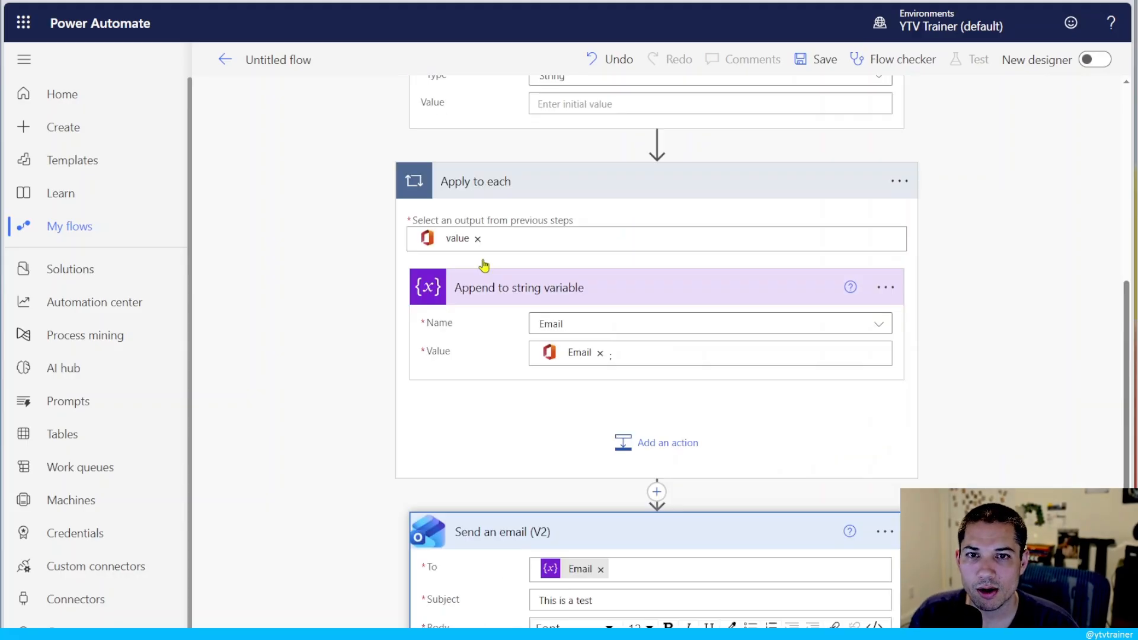
pyautogui.scroll(2, 484, 264)
pyautogui.scroll(5, 557, 136)
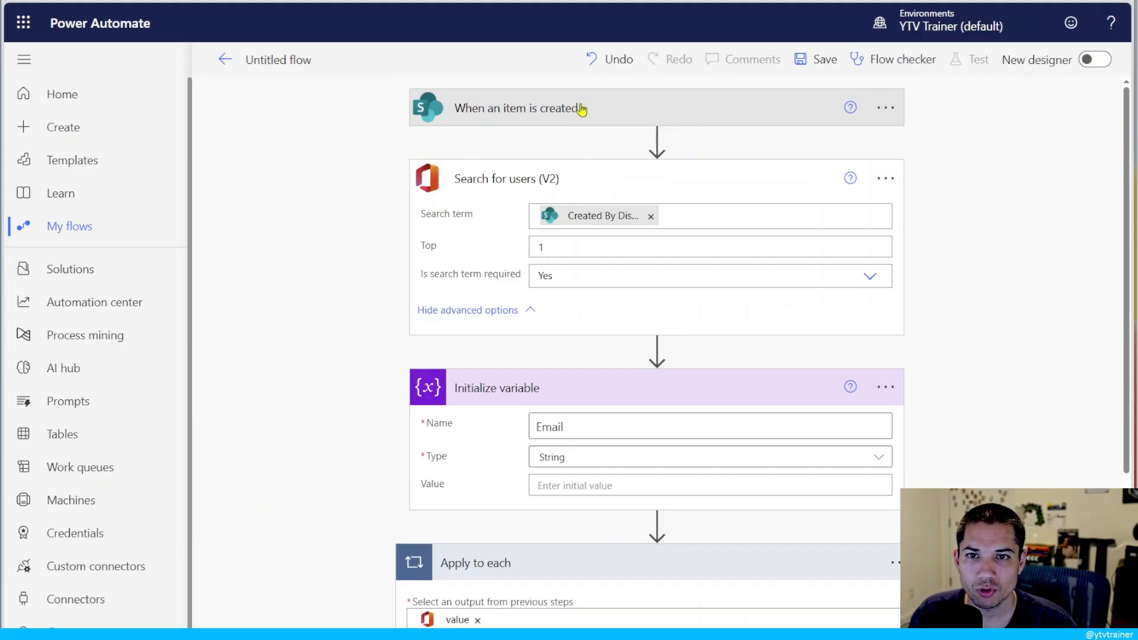
pyautogui.click(596, 185)
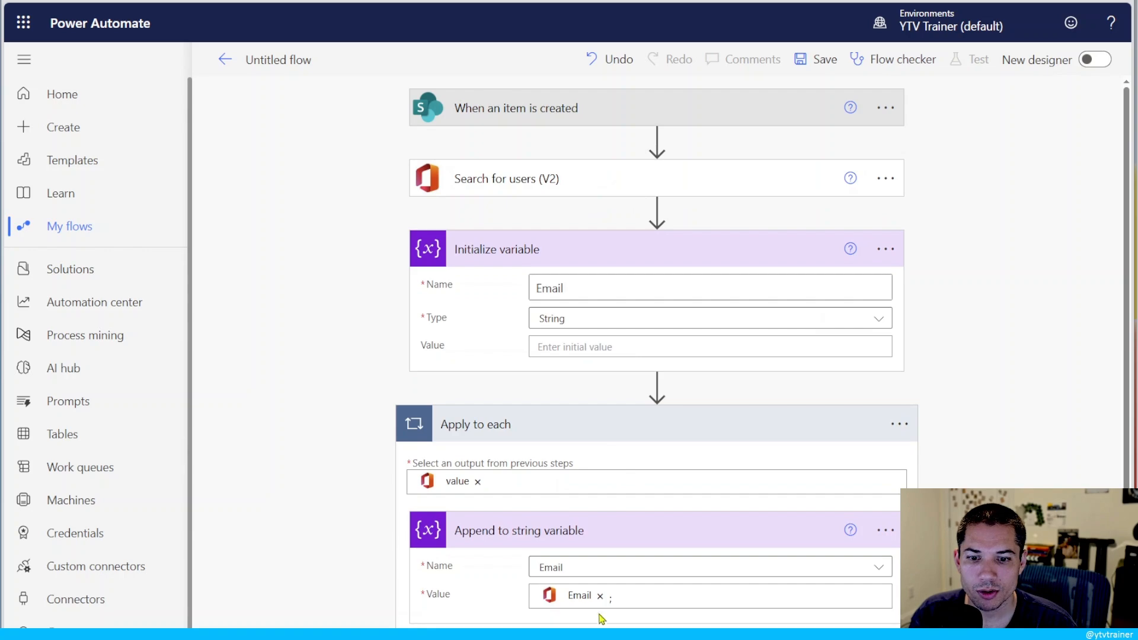
pyautogui.scroll(-1, 595, 533)
pyautogui.click(599, 417)
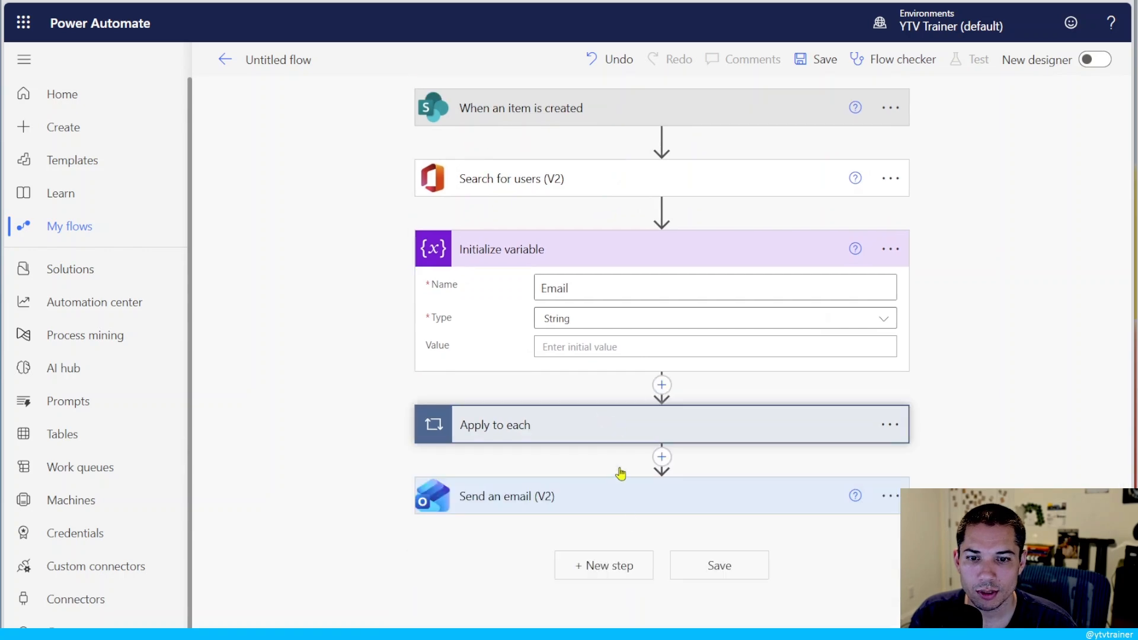
pyautogui.click(619, 570)
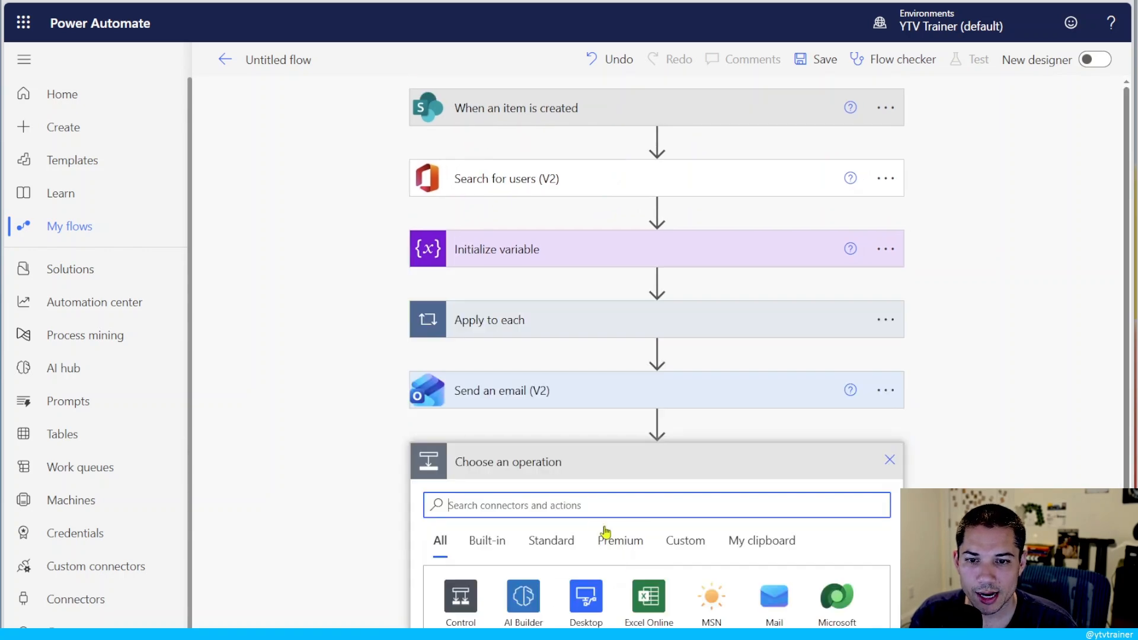
pyautogui.click(605, 507)
pyautogui.write('get ite')
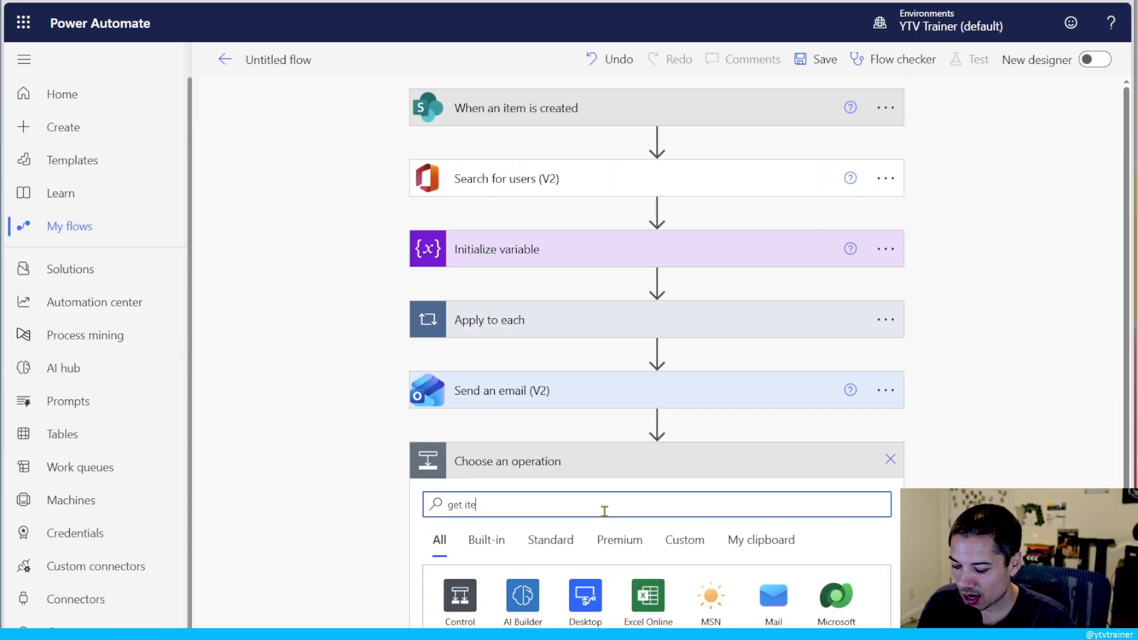
pyautogui.write('ms')
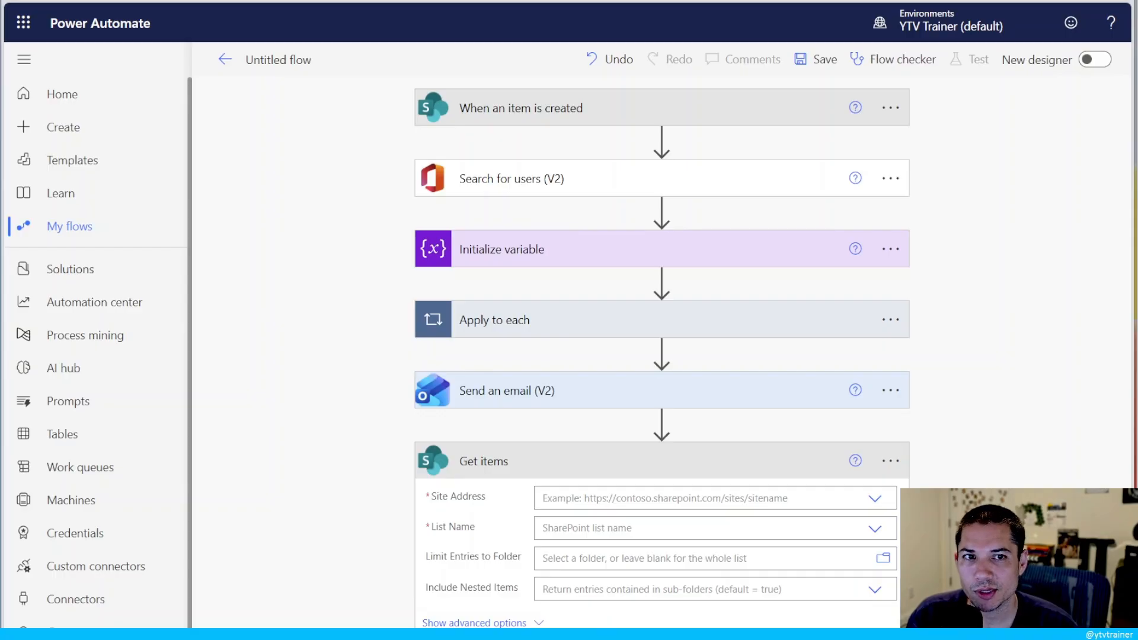
pyautogui.click(881, 505)
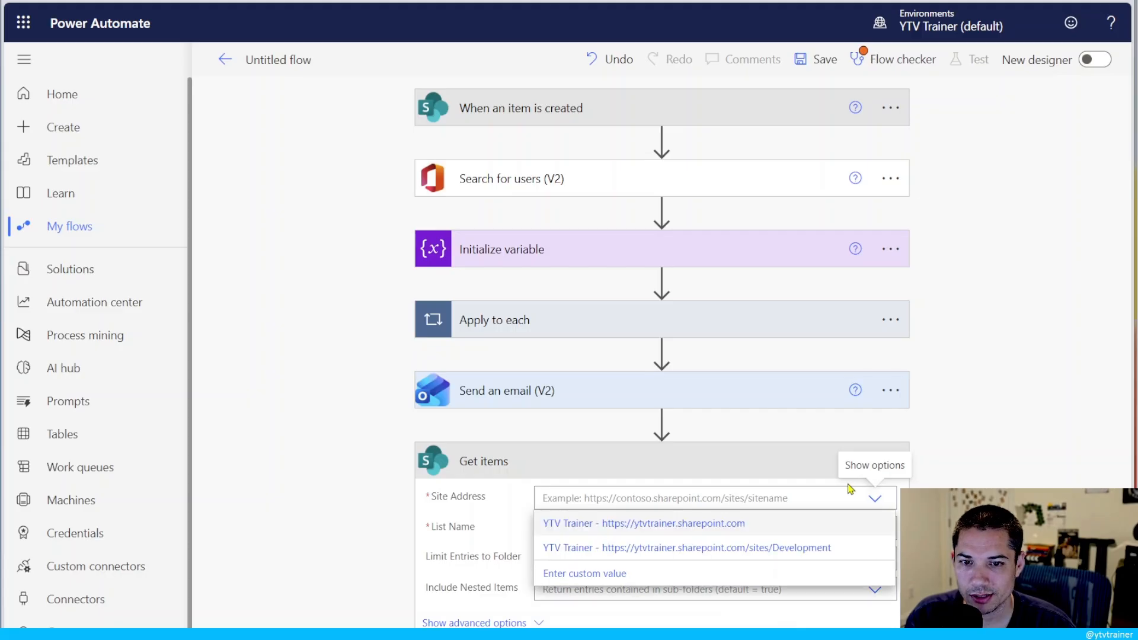
pyautogui.click(670, 525)
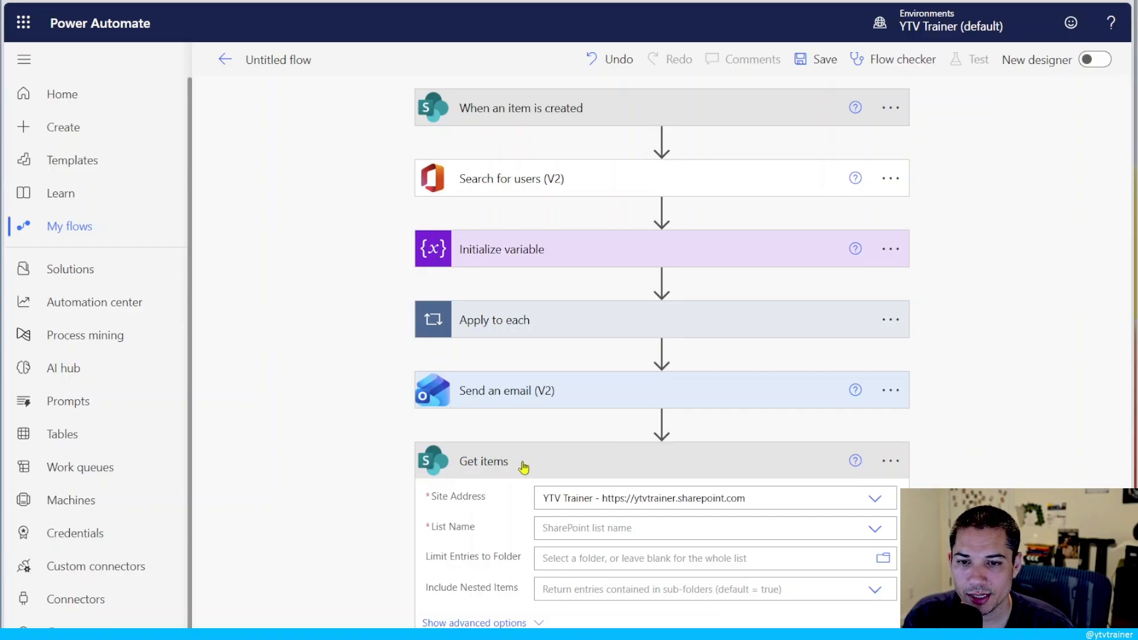
# Step: In the Get items action's settings, turn Pagination on and set the threshold to 100000
pyautogui.click(889, 459)
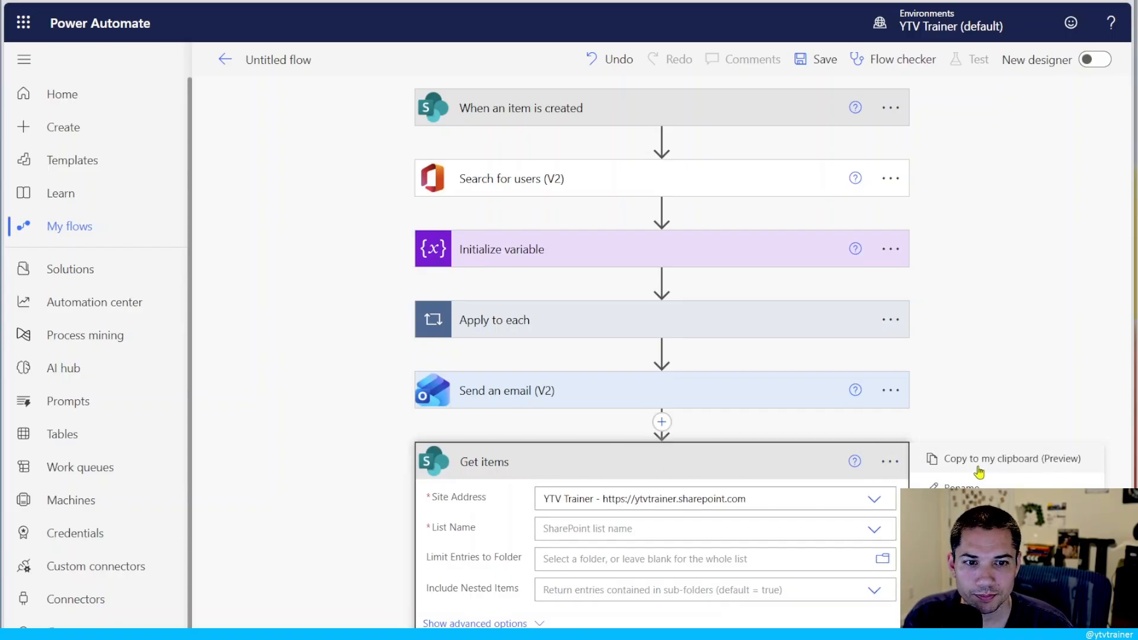
pyautogui.click(966, 544)
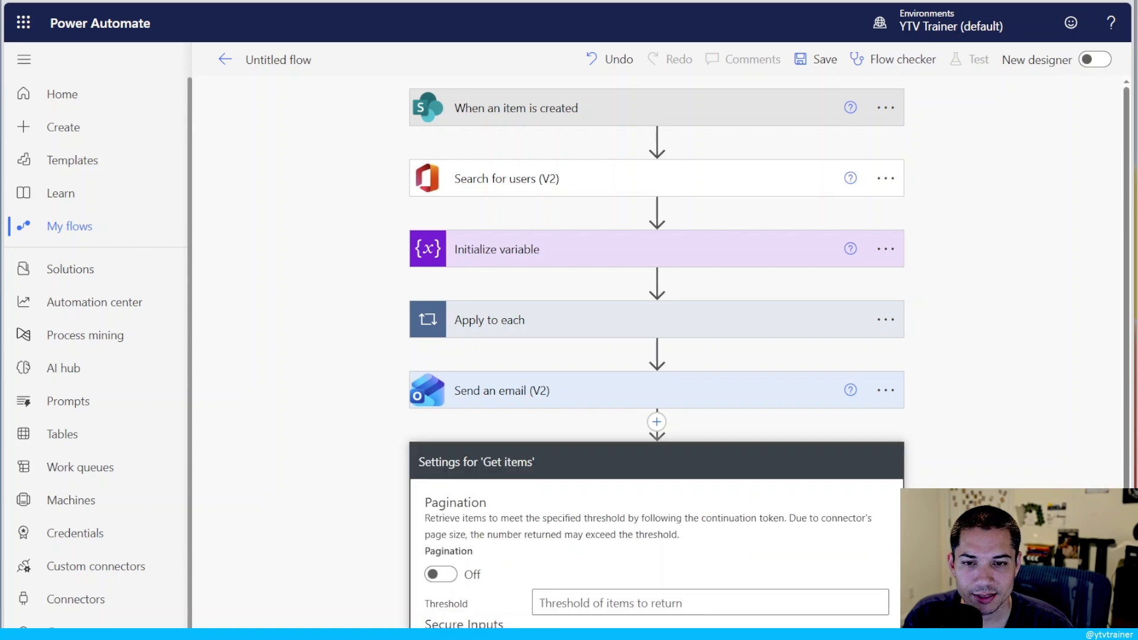
pyautogui.click(440, 574)
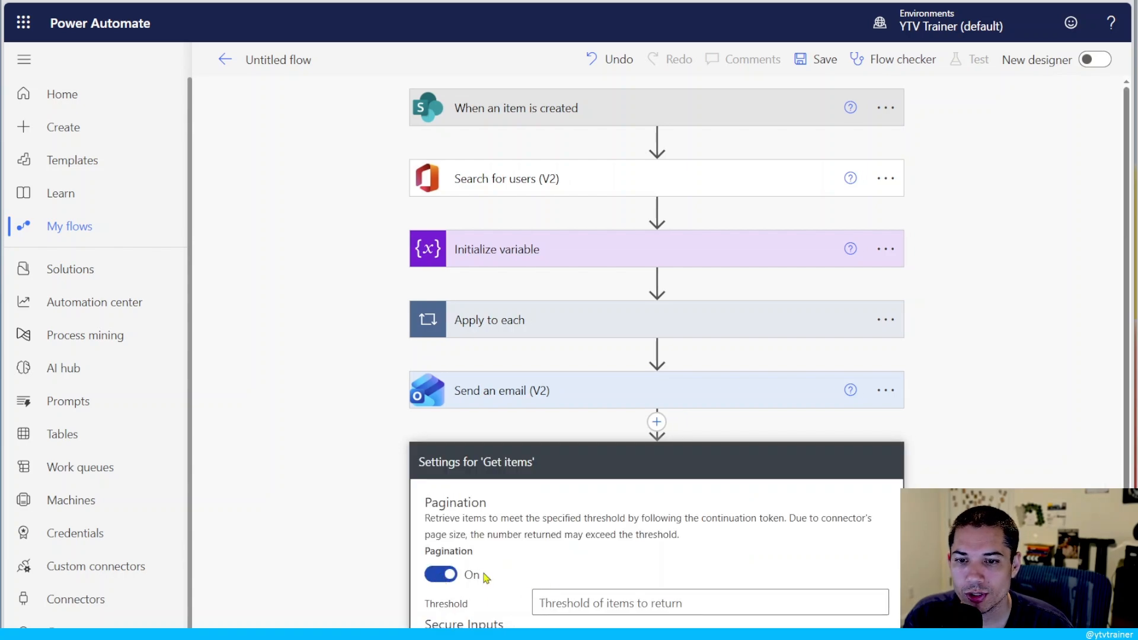
pyautogui.click(664, 600)
pyautogui.write('100000')
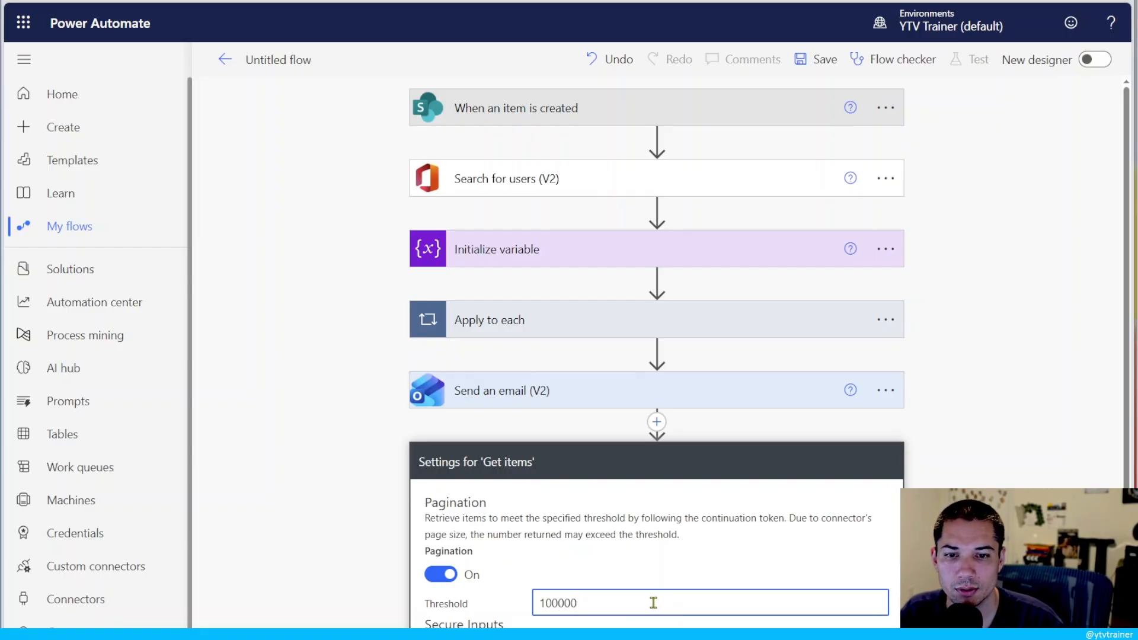
pyautogui.scroll(-6, 652, 602)
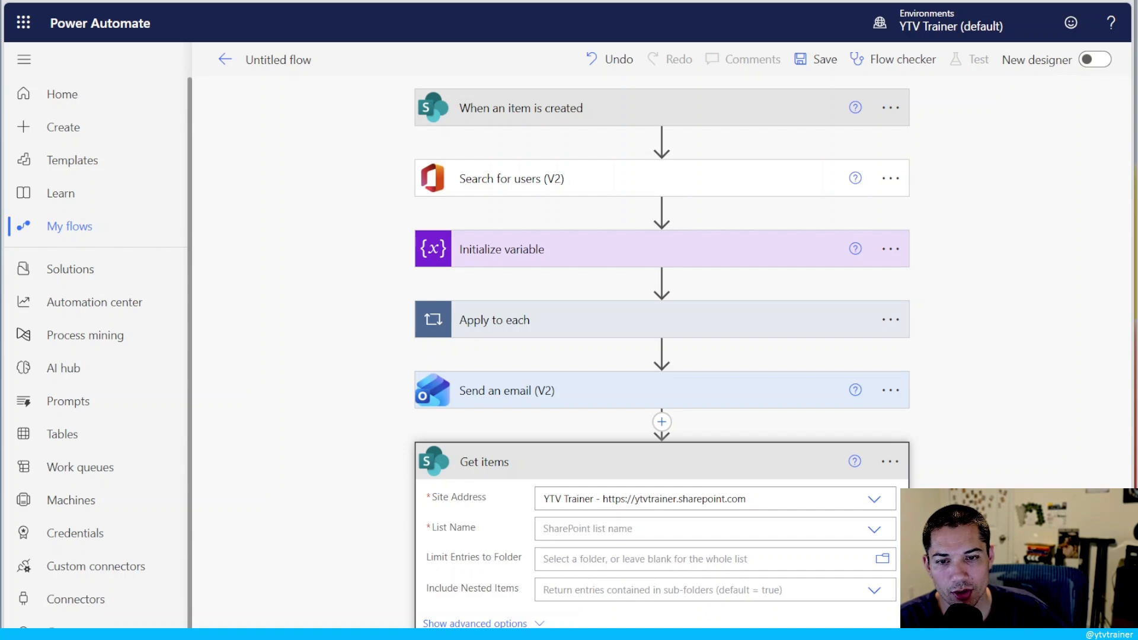
# Step: Set the Get items List Name to DEMO Employees - SharePoint List Import and show the action's advanced options
pyautogui.click(874, 530)
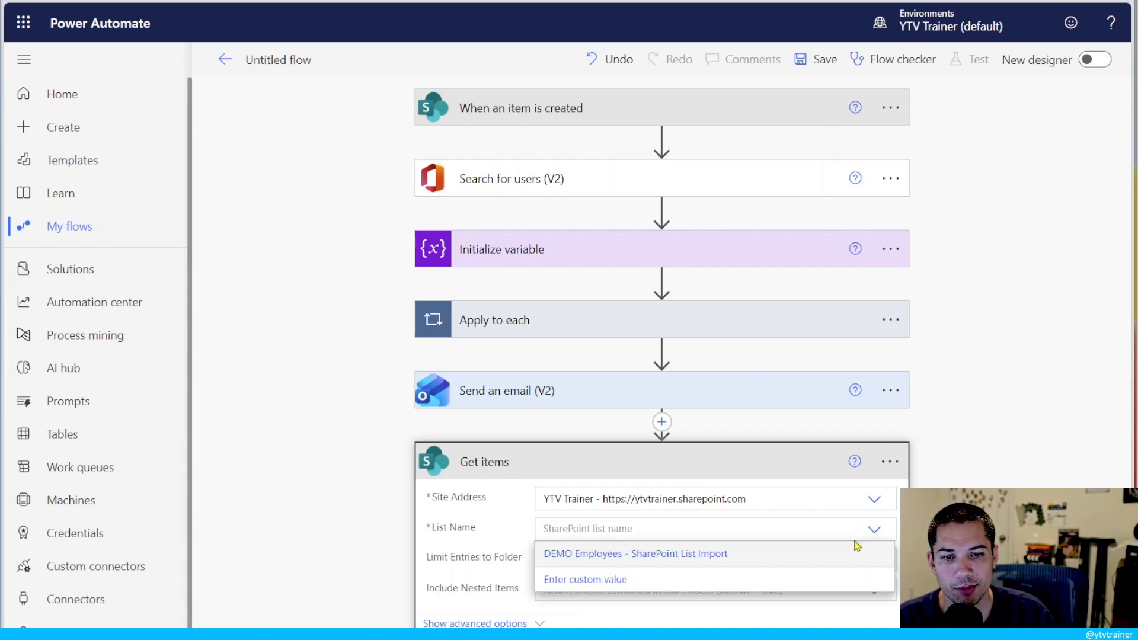
pyautogui.click(698, 560)
pyautogui.click(541, 624)
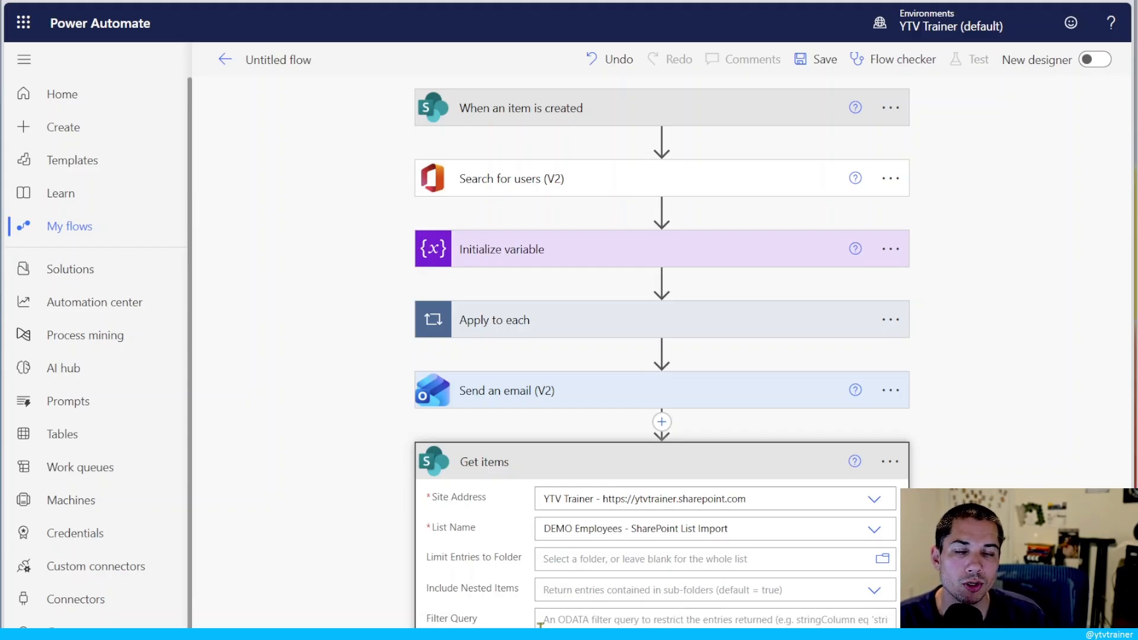
# Step: Enter the filter query Created By eq followed by the trigger's Created By DisplayName dynamic content in single quotes
pyautogui.click(624, 618)
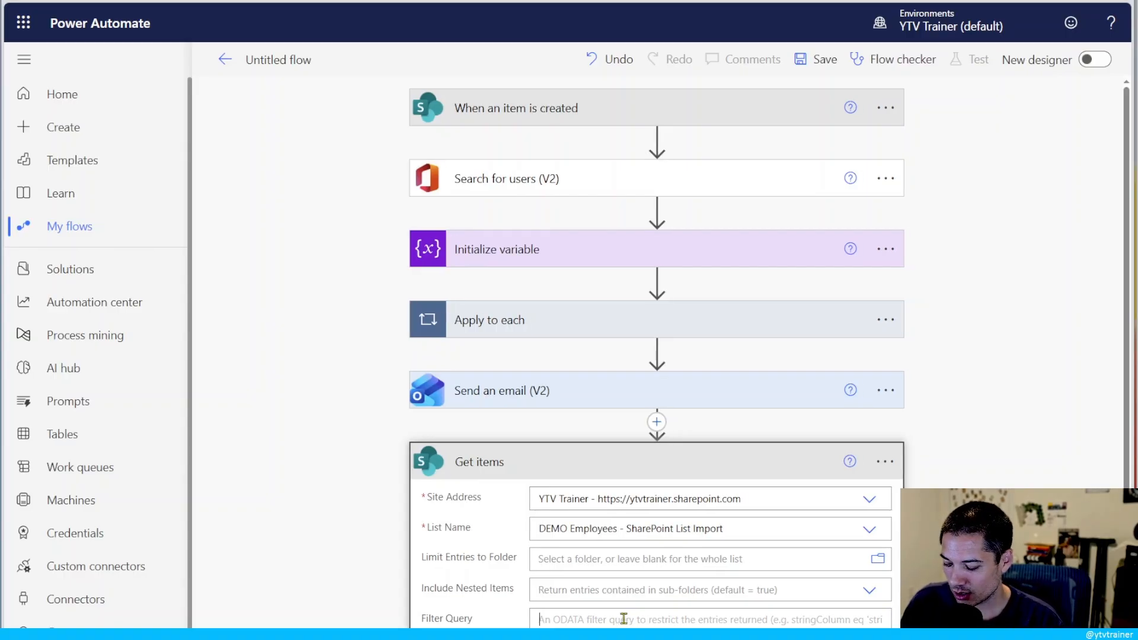
pyautogui.write('Created ')
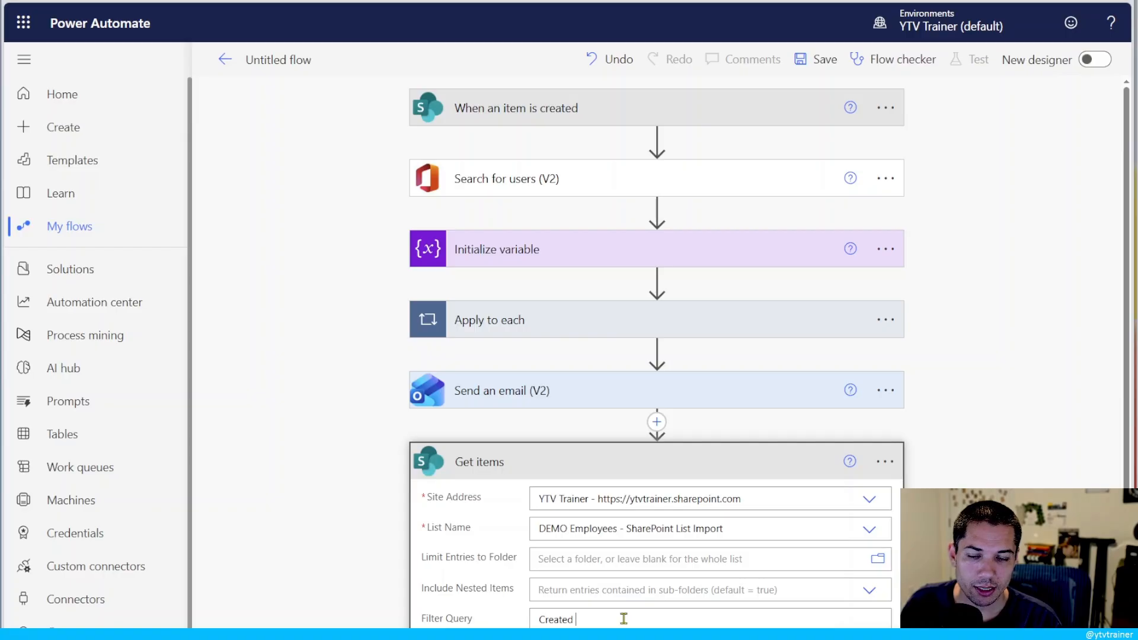
pyautogui.write("By eq '")
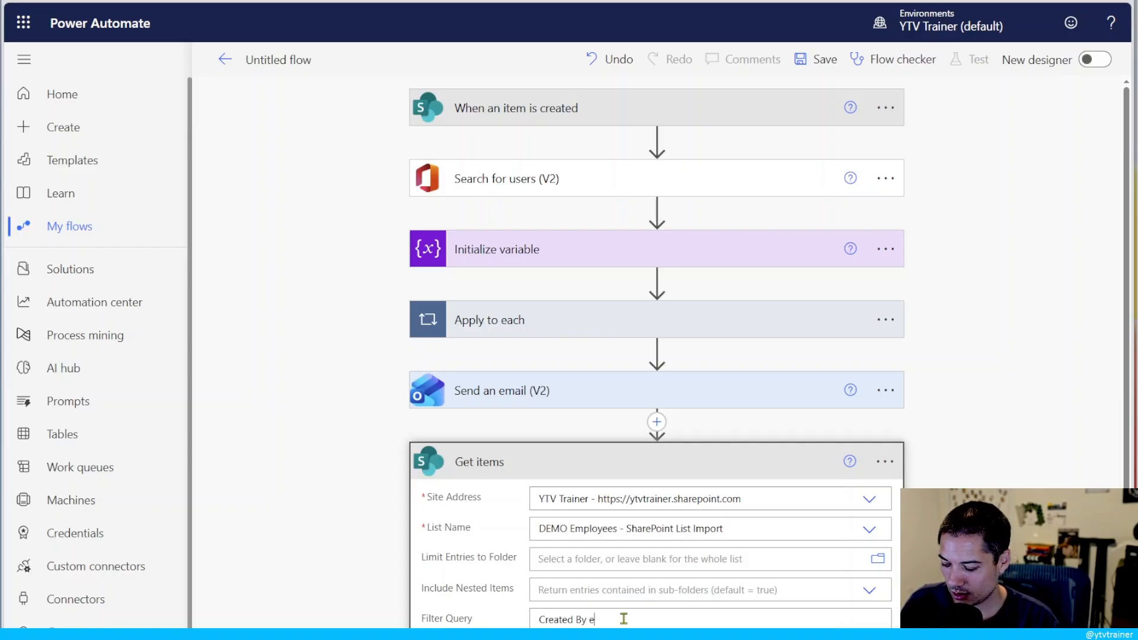
pyautogui.write("'")
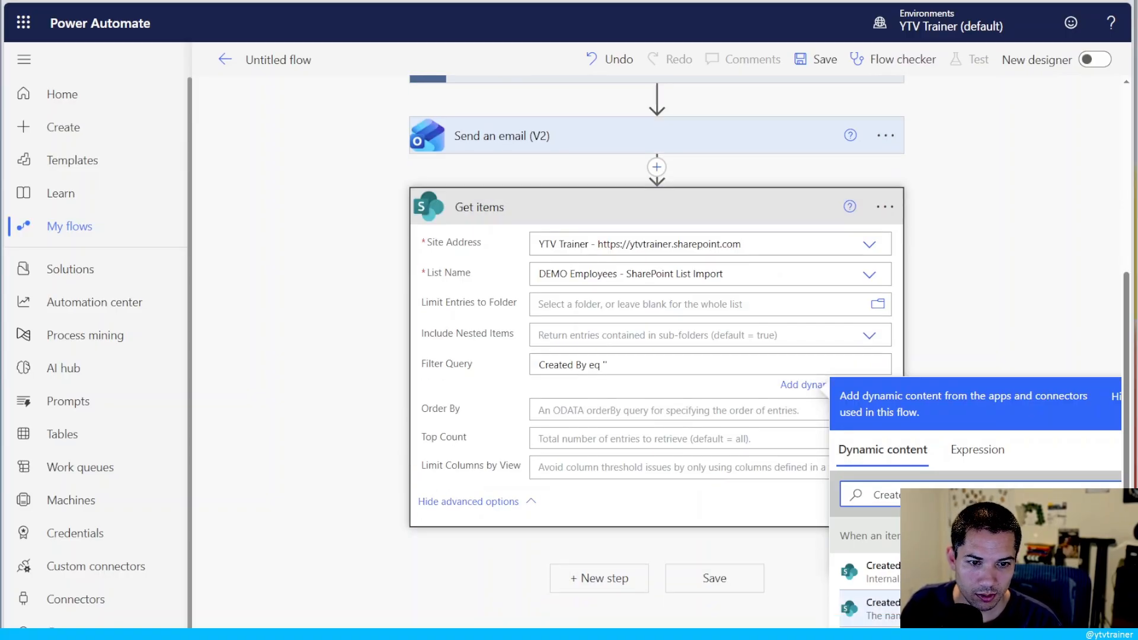
pyautogui.click(936, 612)
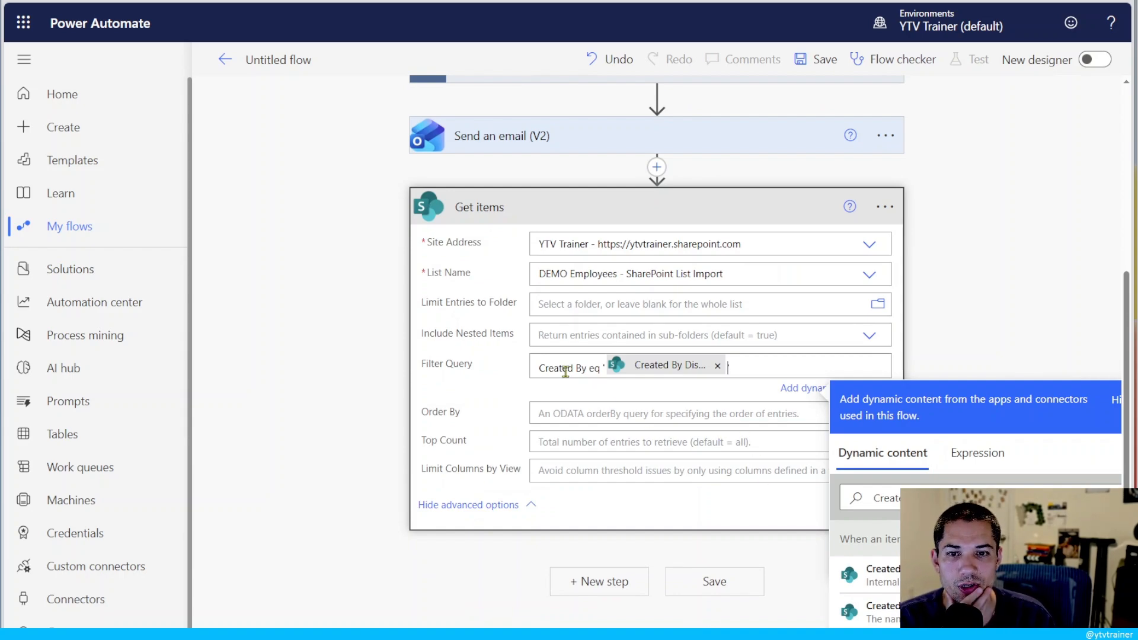
# Step: Try the operators ge, le and ne in the filter query in place of eq, and restore eq
pyautogui.click(541, 368)
pyautogui.moveTo(542, 368); pyautogui.dragTo(588, 368)
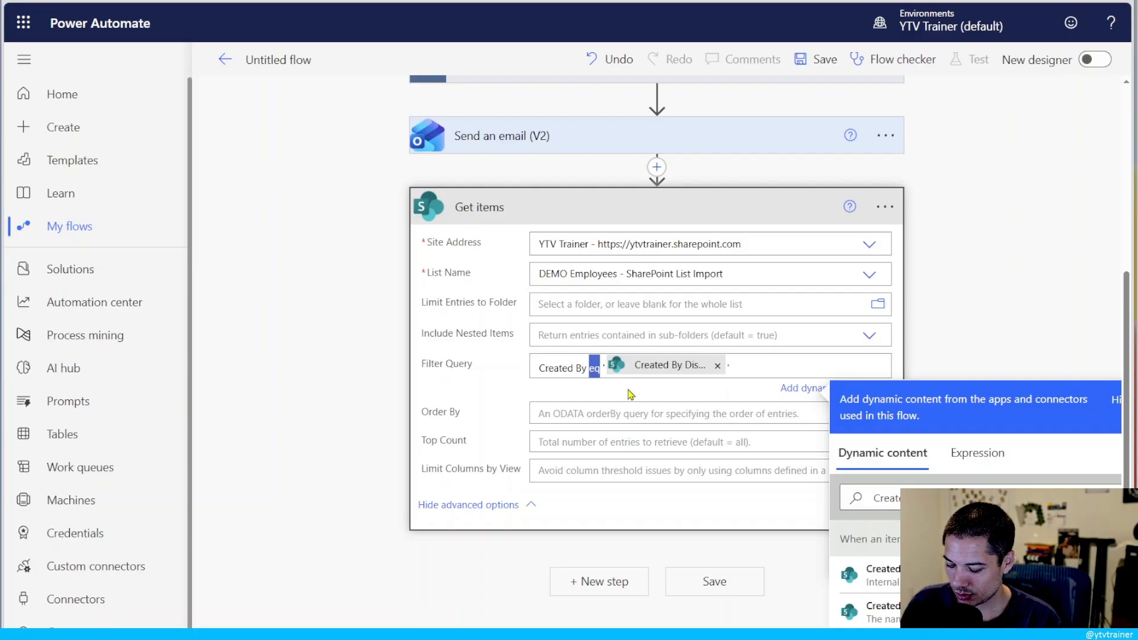
pyautogui.write('e')
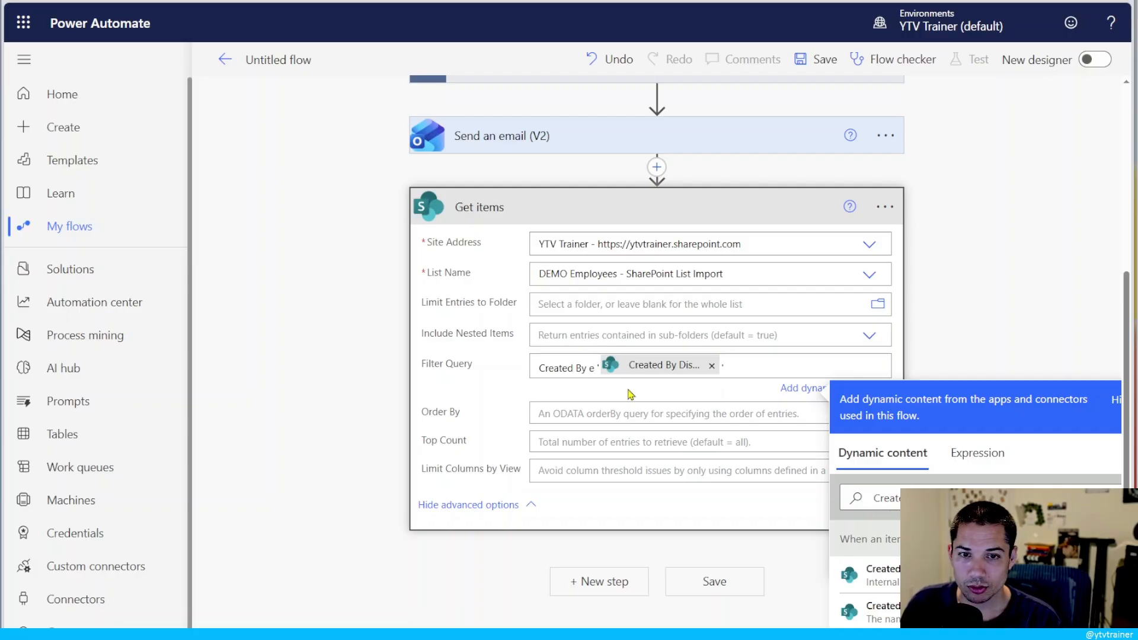
pyautogui.press('BackSpace')
pyautogui.write('ge')
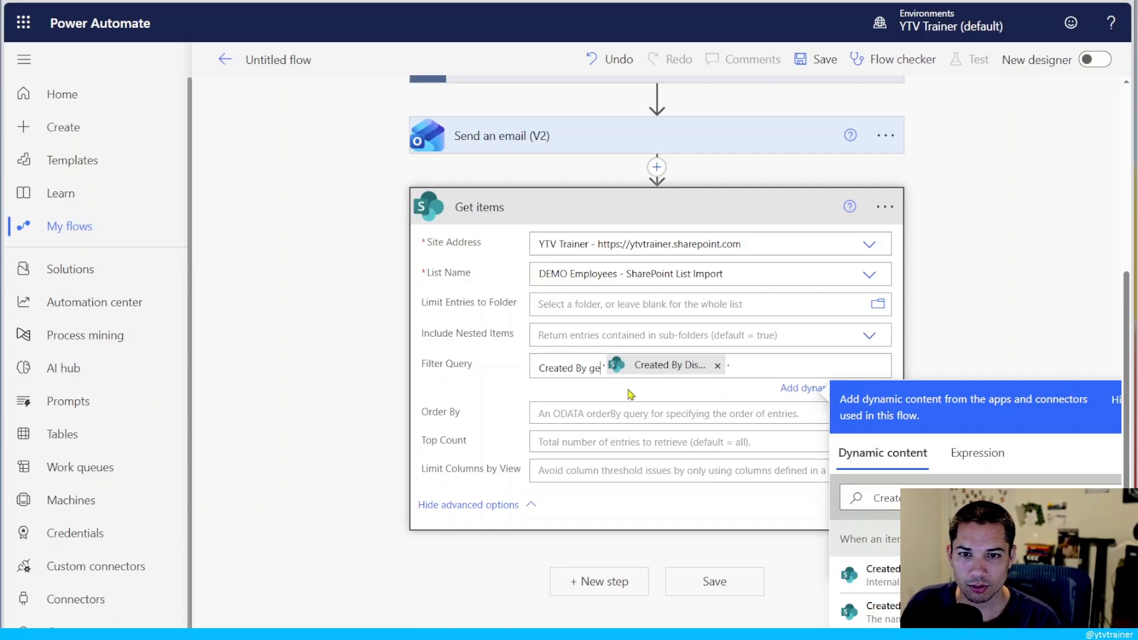
pyautogui.press('BackSpace')
pyautogui.press('BackSpace')
pyautogui.write('l')
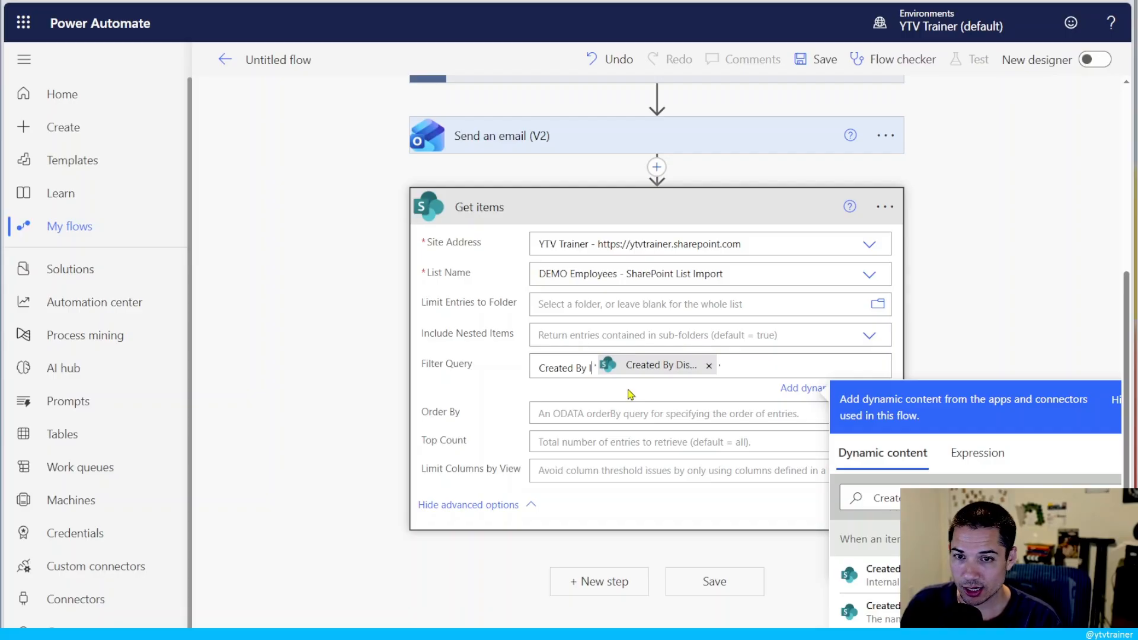
pyautogui.write('e')
pyautogui.press('BackSpace')
pyautogui.press('BackSpace')
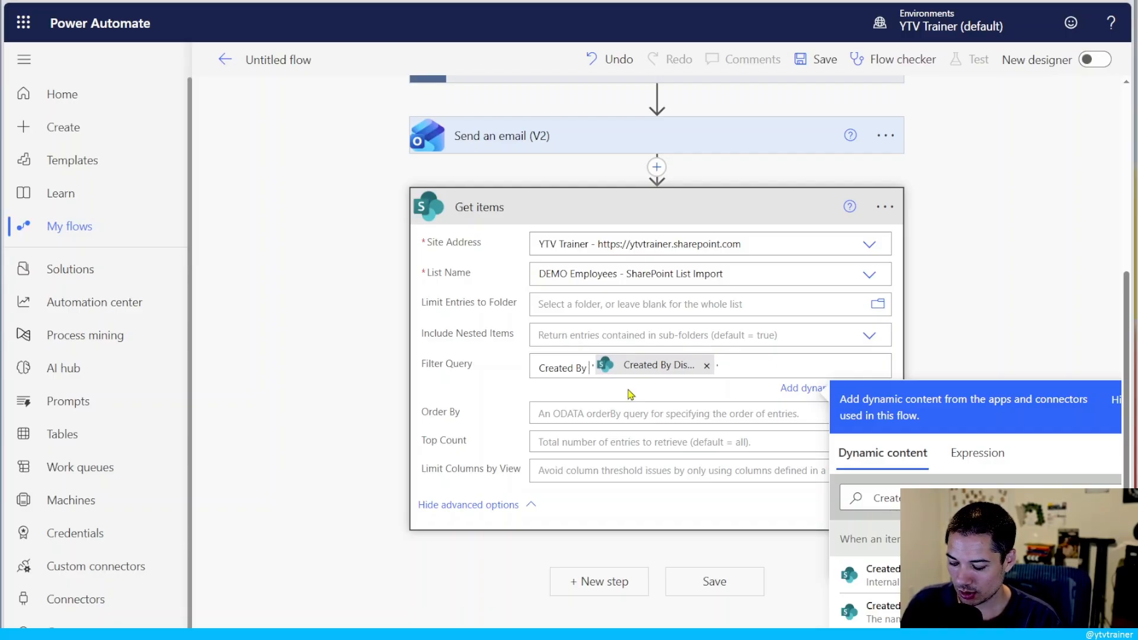
pyautogui.write('ne')
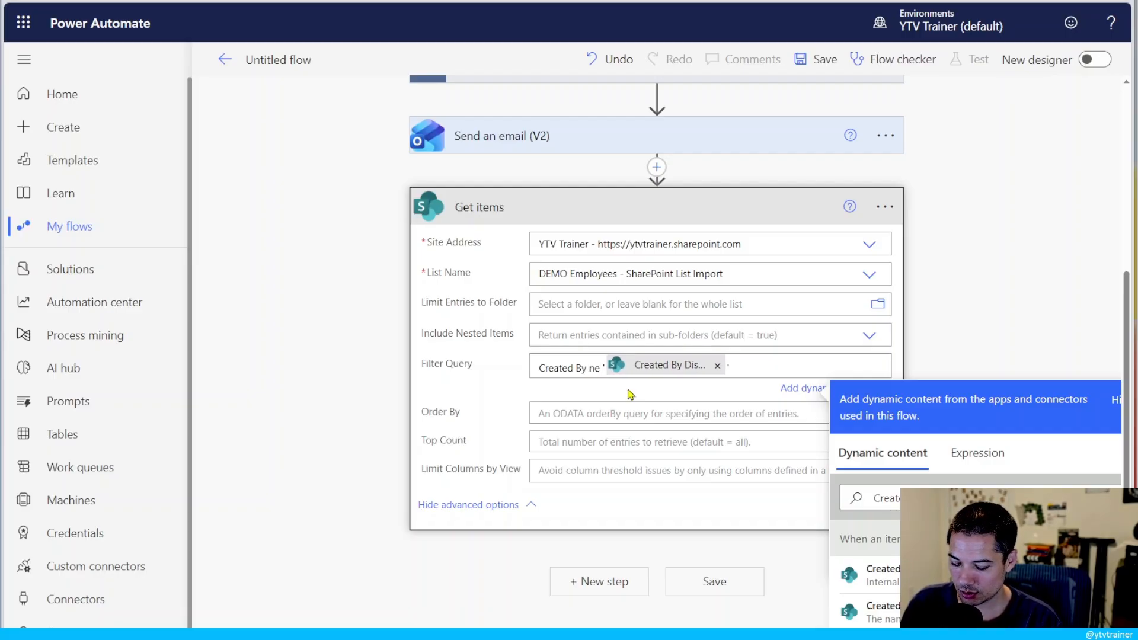
pyautogui.press('BackSpace')
pyautogui.press('BackSpace')
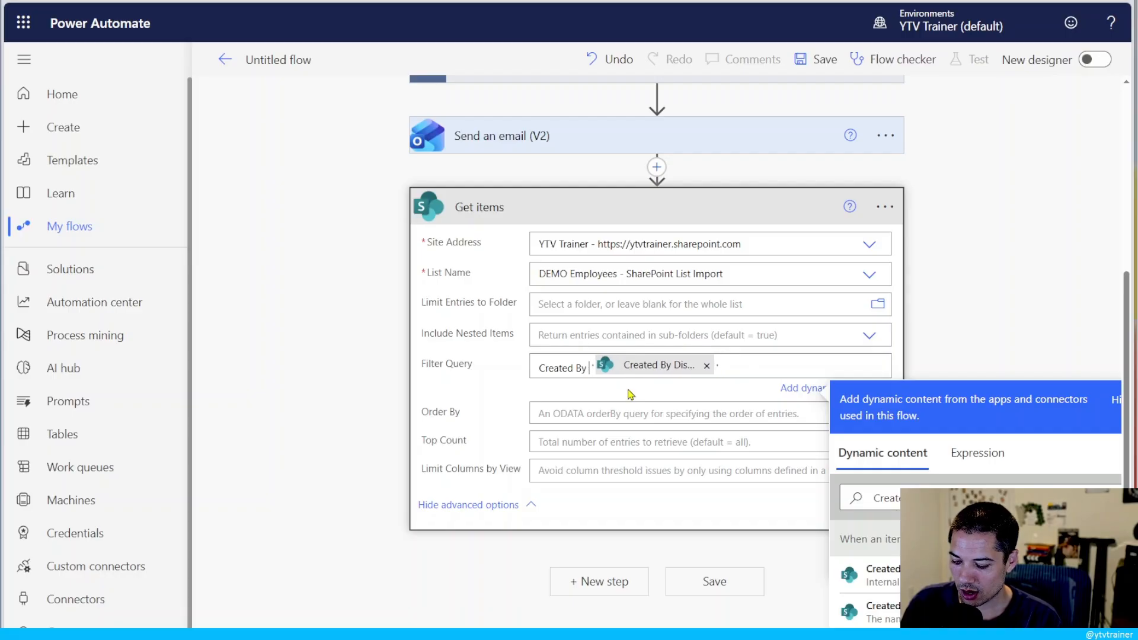
pyautogui.write('eq')
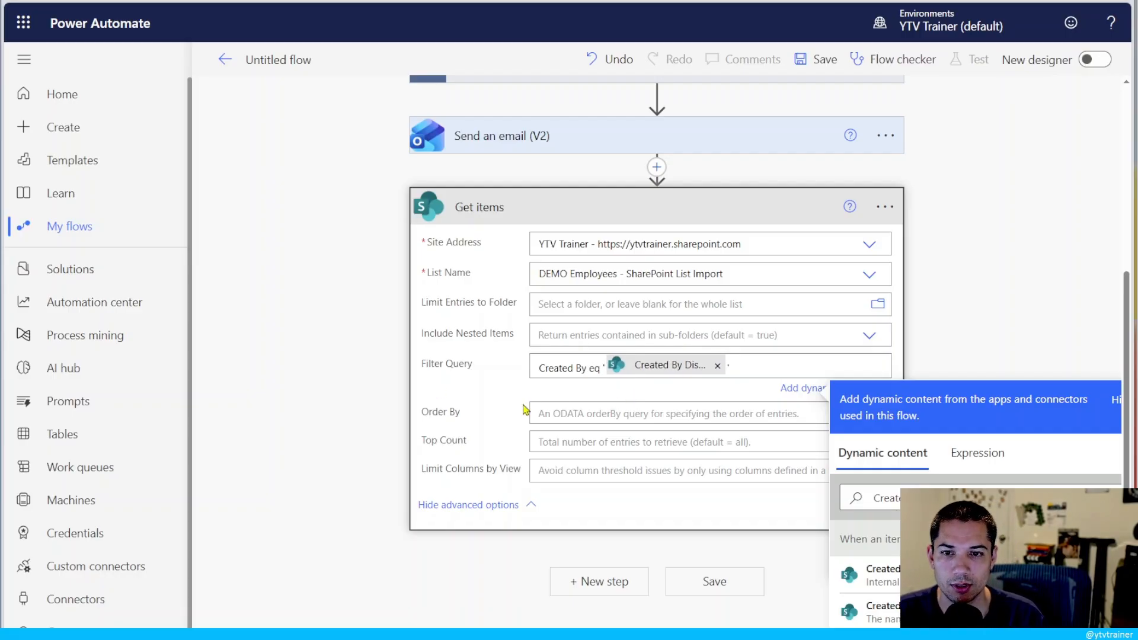
# Step: Set Order By to "Created Desc" and Top Count to 1 in Get items, and save the flow
pyautogui.click(599, 413)
pyautogui.write('Cr')
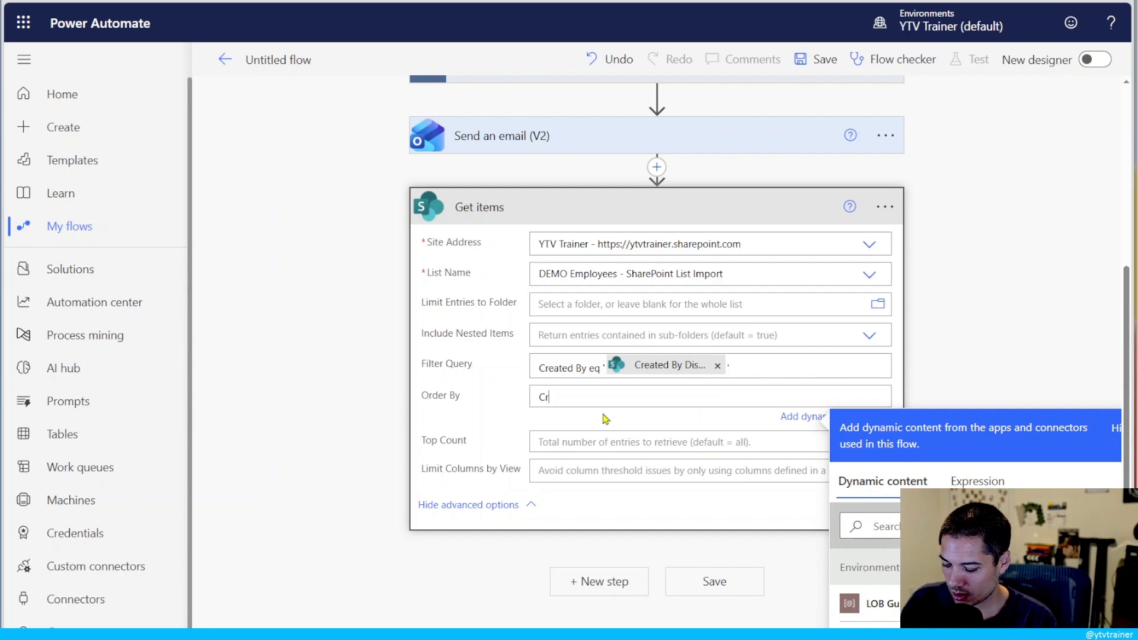
pyautogui.write('eated Desc')
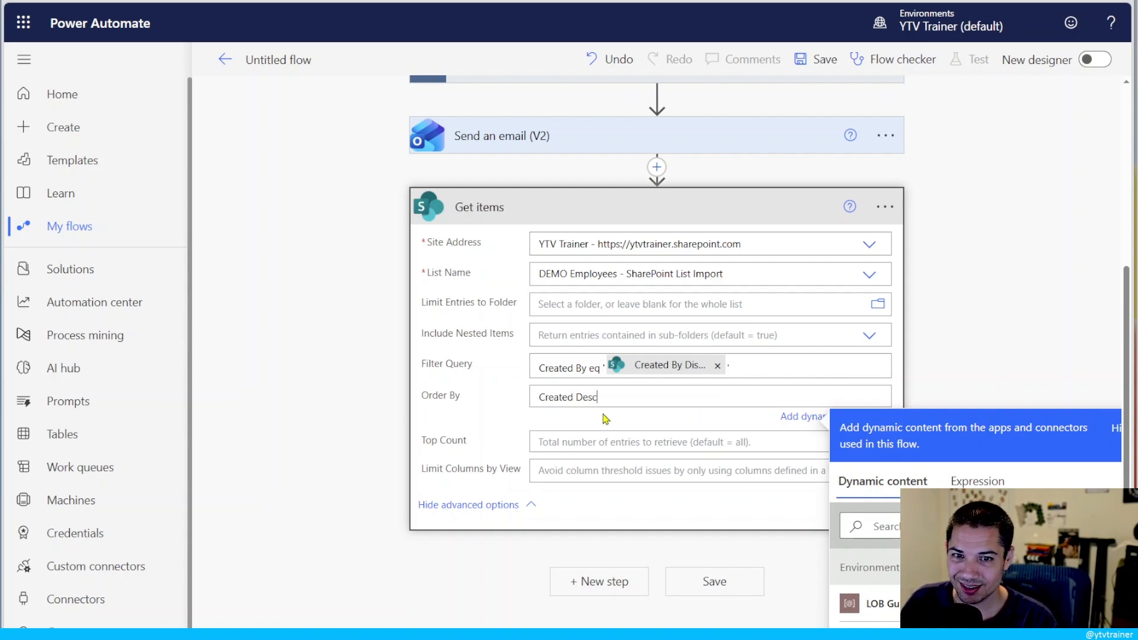
pyautogui.click(612, 444)
pyautogui.write('1')
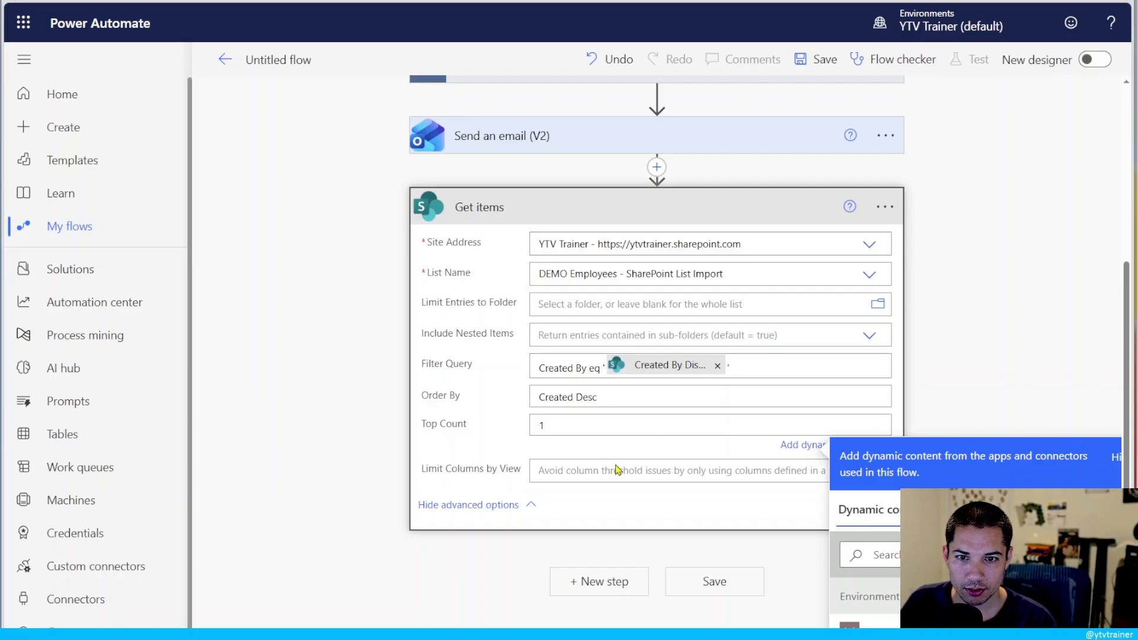
pyautogui.click(715, 581)
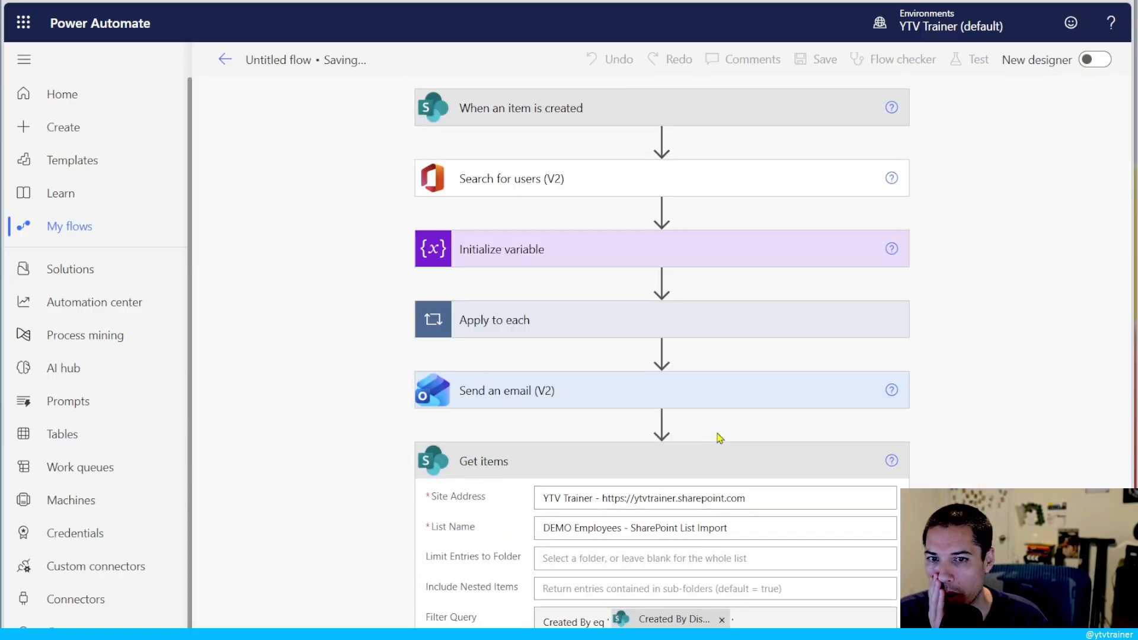
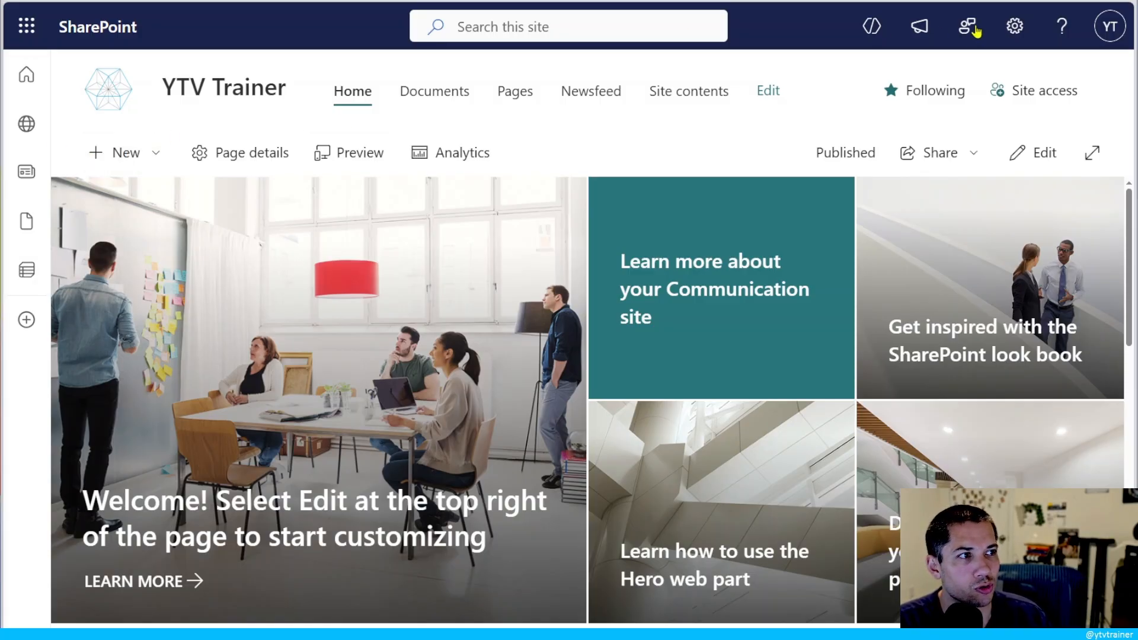
# Step: On the YTV Trainer SharePoint site, open the DEMO Employees - SharePoint List Import list from the site contents
pyautogui.click(1014, 26)
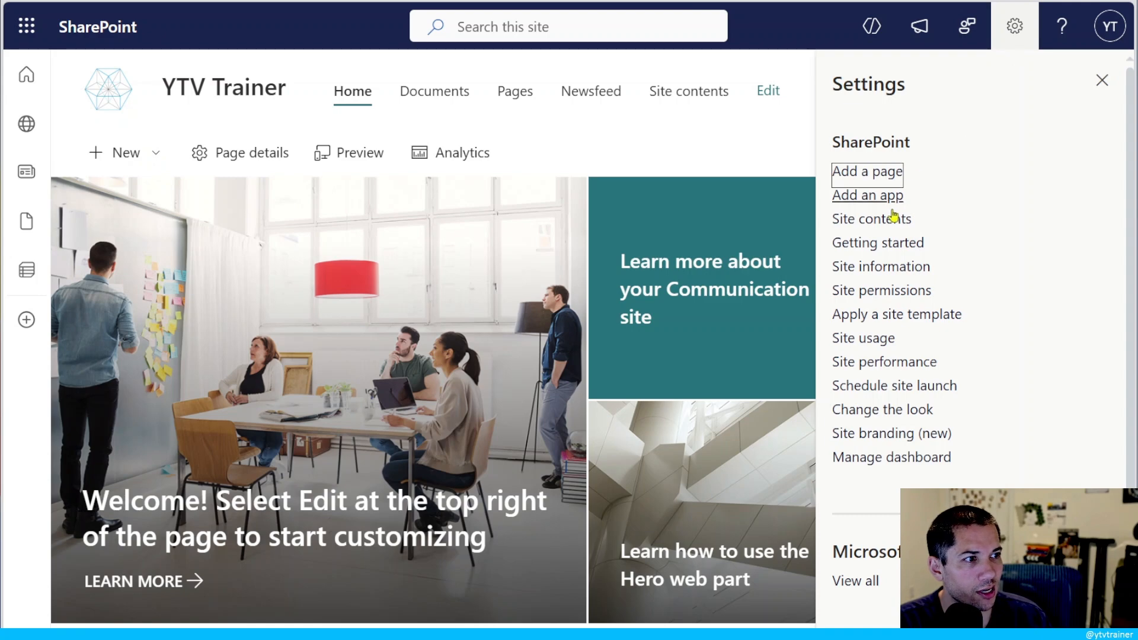
pyautogui.click(892, 221)
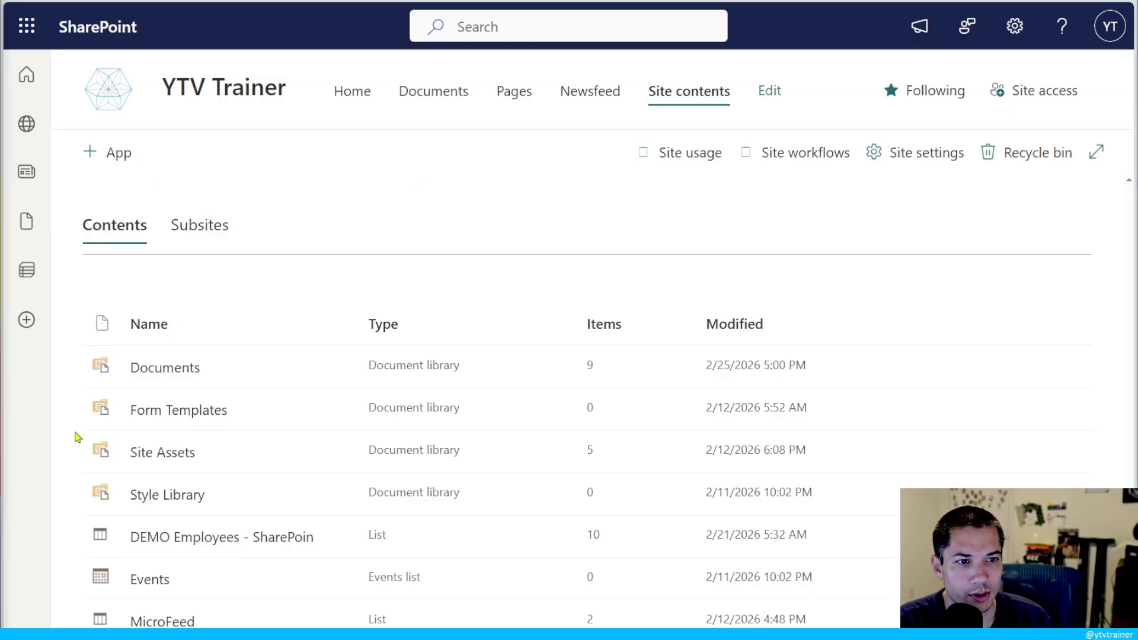
pyautogui.click(207, 540)
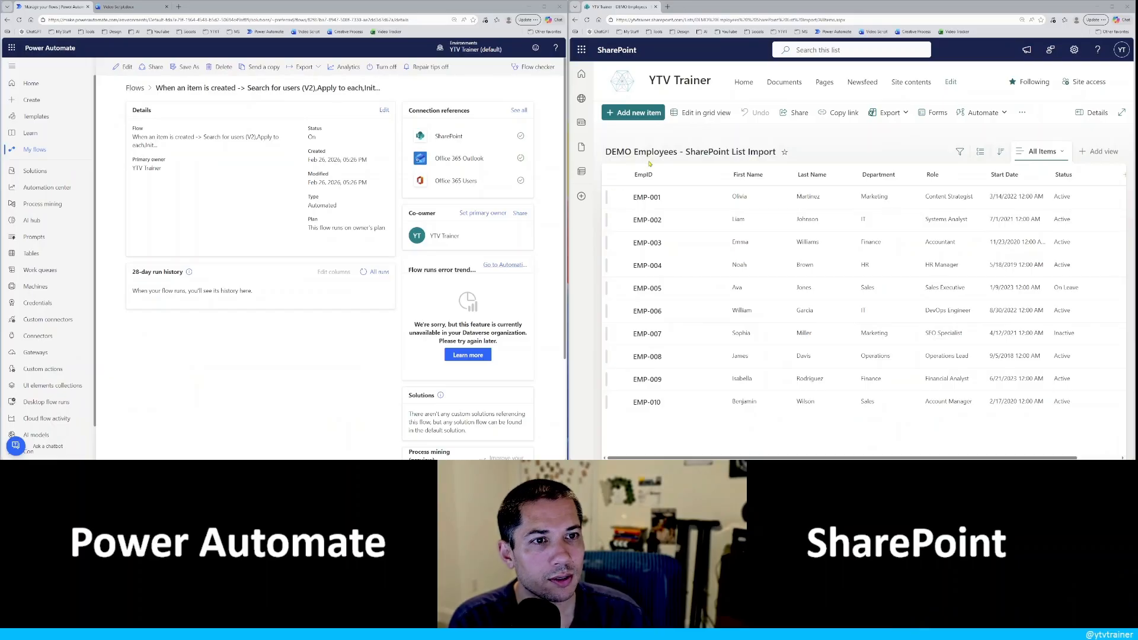
# Step: Start a new list item with EmpID Test123, First Name YTV123 and Last Name 45678
pyautogui.click(646, 117)
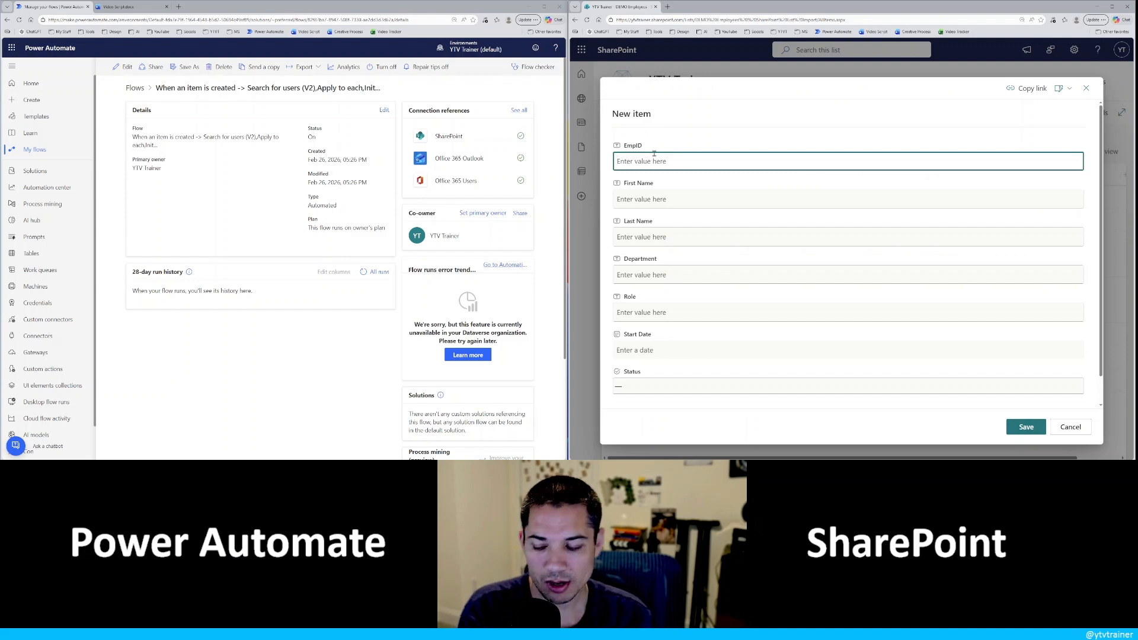
pyautogui.write('Test123')
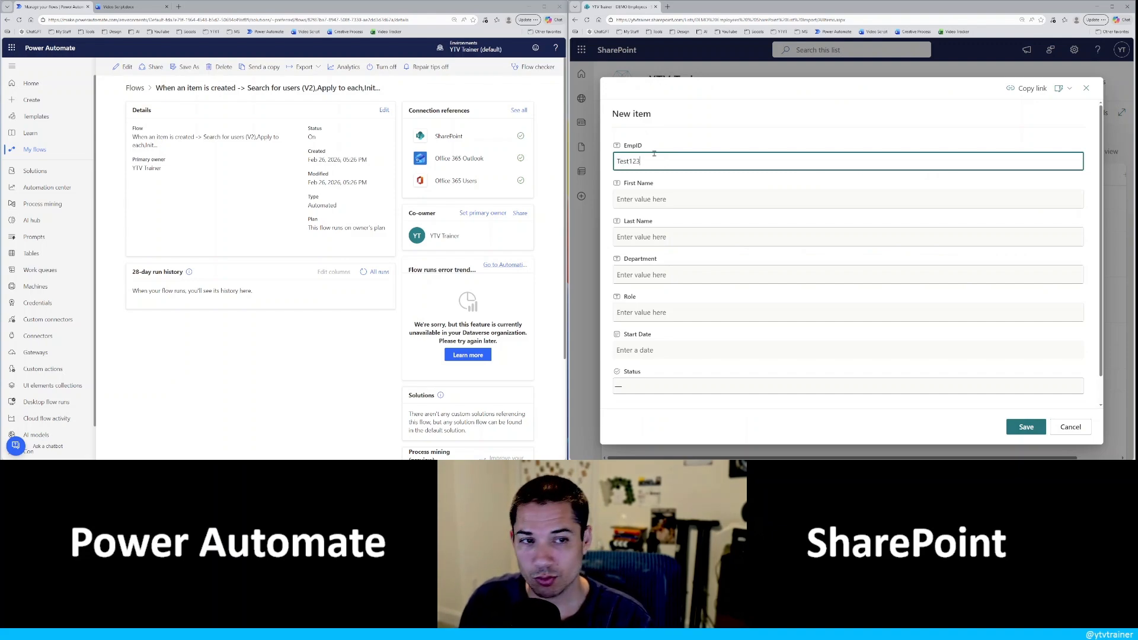
pyautogui.click(657, 199)
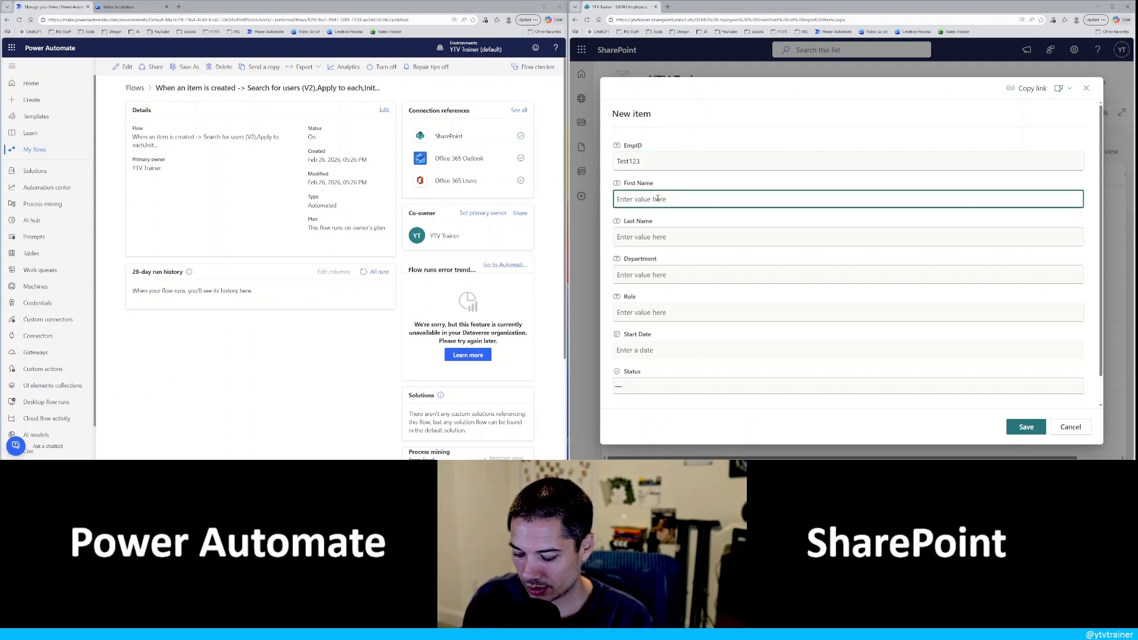
pyautogui.write('YT')
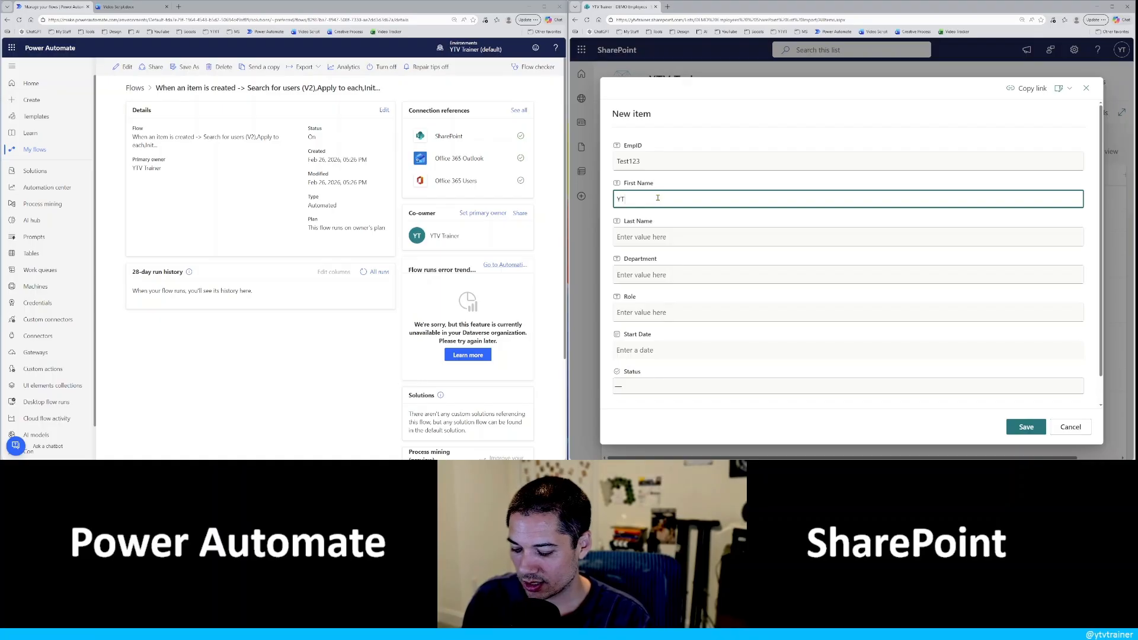
pyautogui.write('V123')
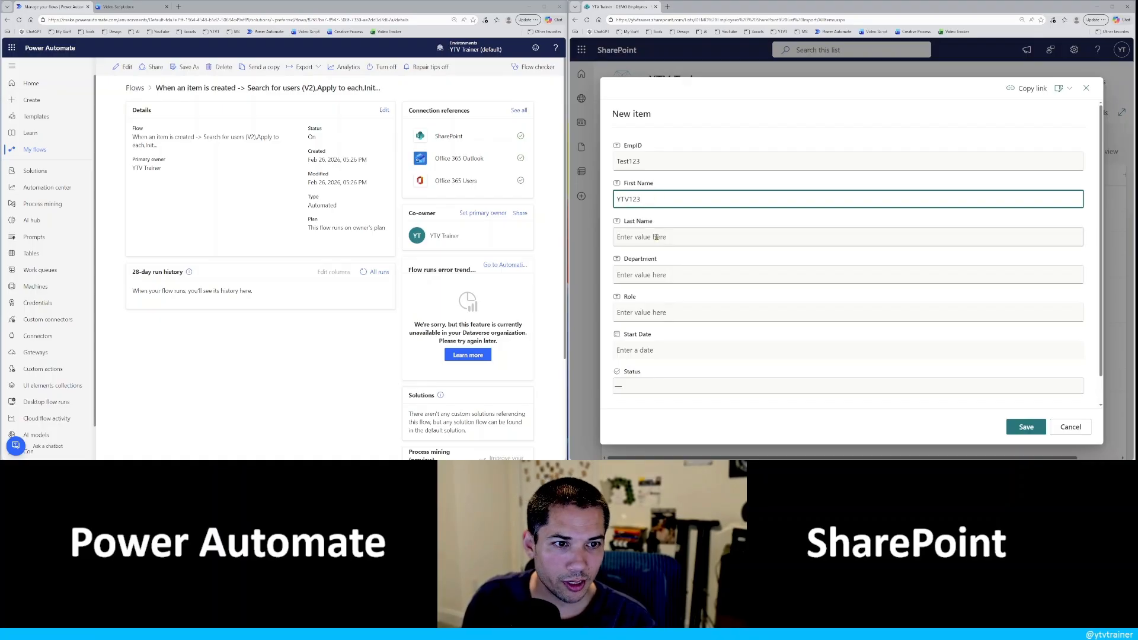
pyautogui.click(656, 237)
pyautogui.write('45678')
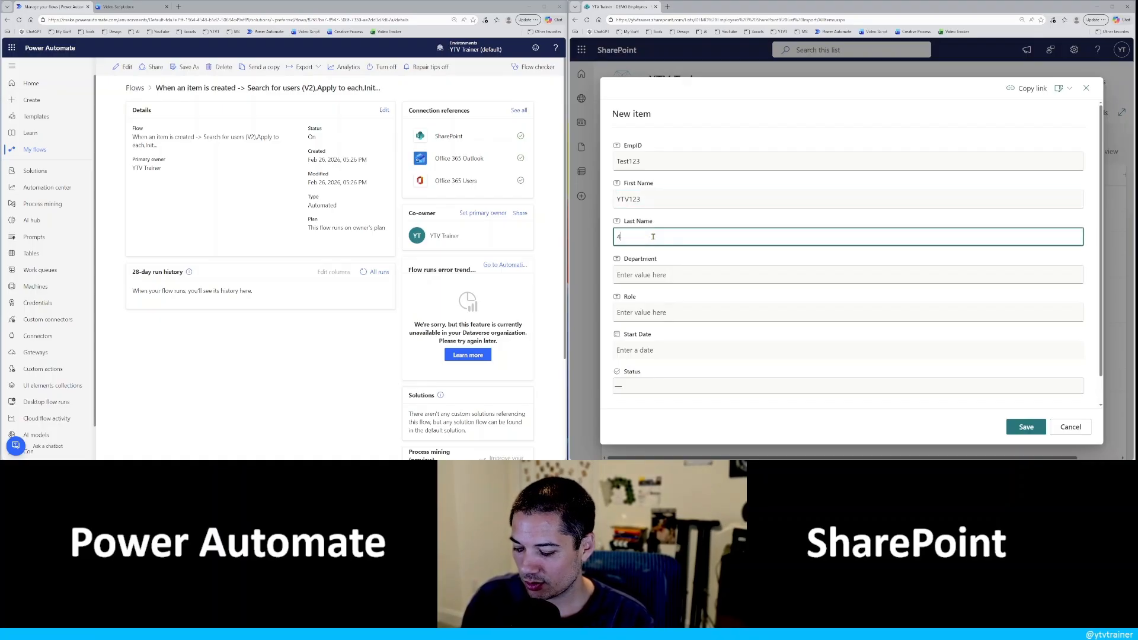
# Step: Fill in the new item's Department as "Department" and its Role as "Role"
pyautogui.click(655, 272)
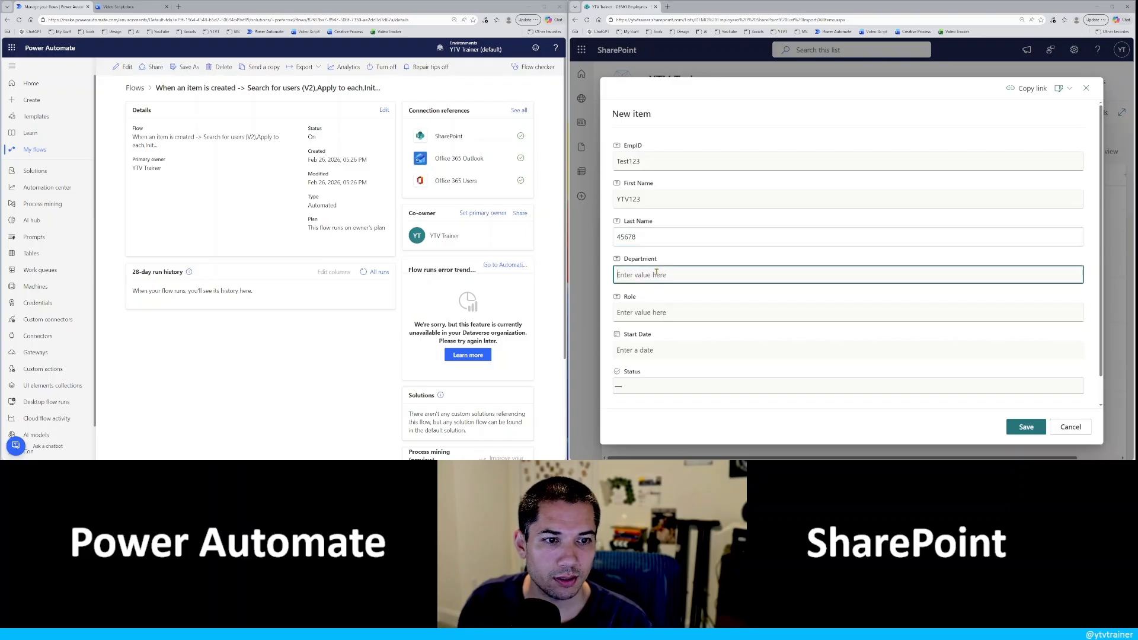
pyautogui.write('Department')
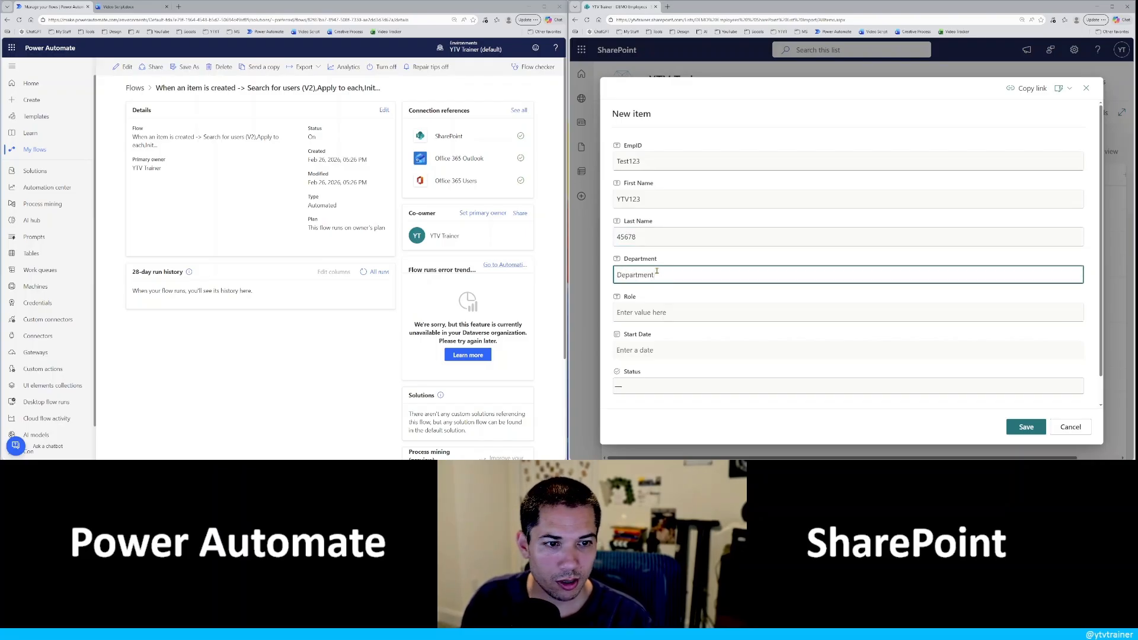
pyautogui.press('Tab')
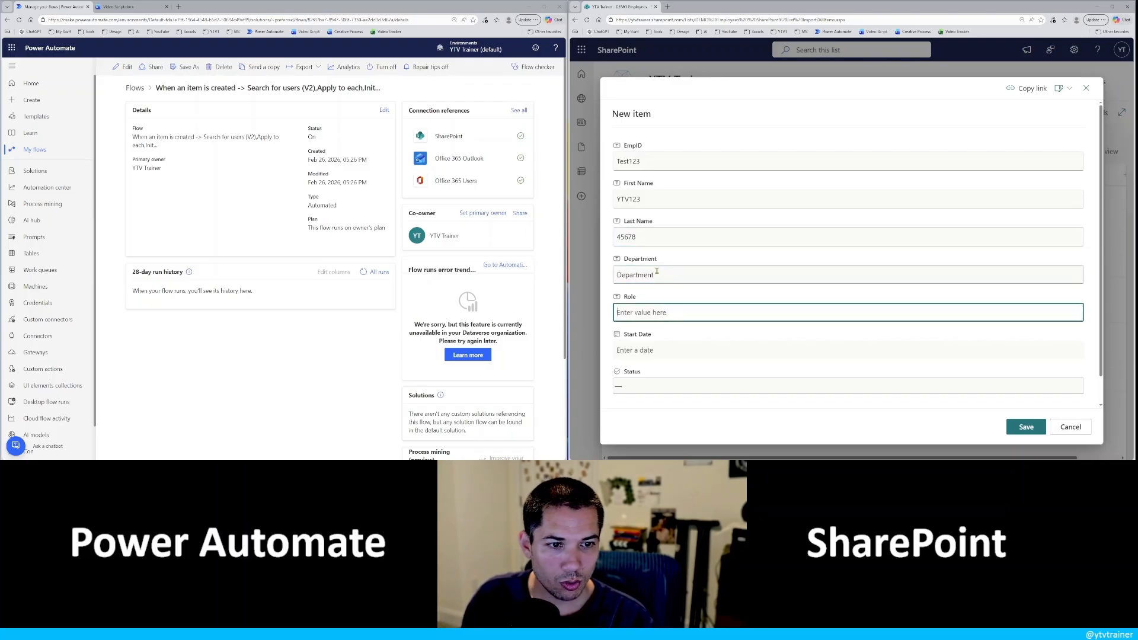
pyautogui.write('Role')
pyautogui.press('Tab')
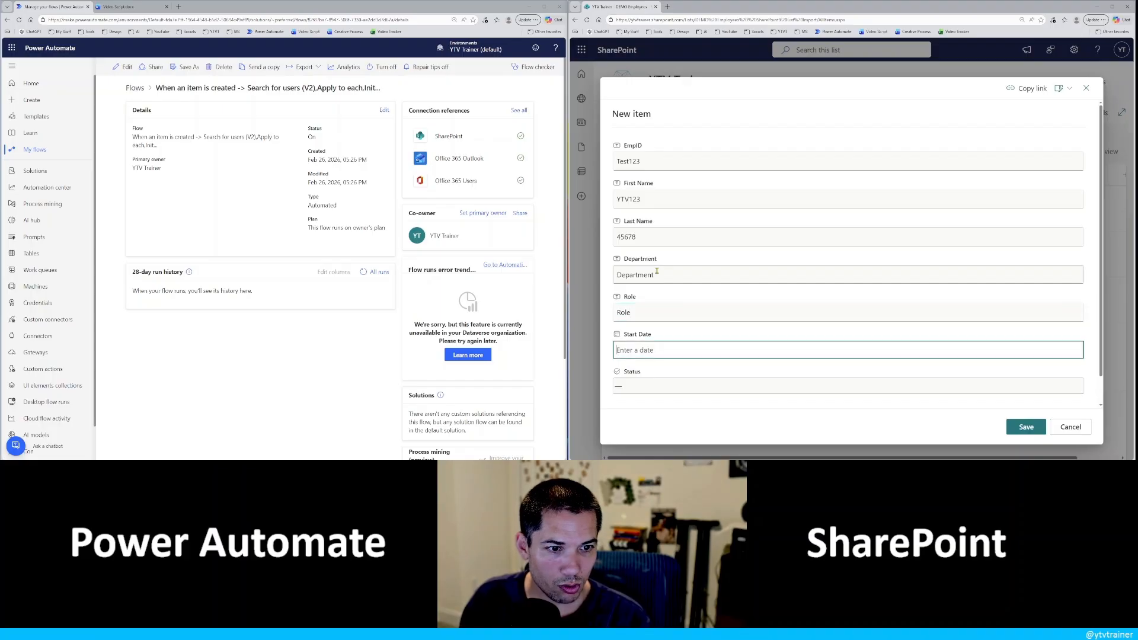
# Step: Set the new item's Start Date to 2/26/2026 12:00 AM and Status to Active, and save the item
pyautogui.click(625, 351)
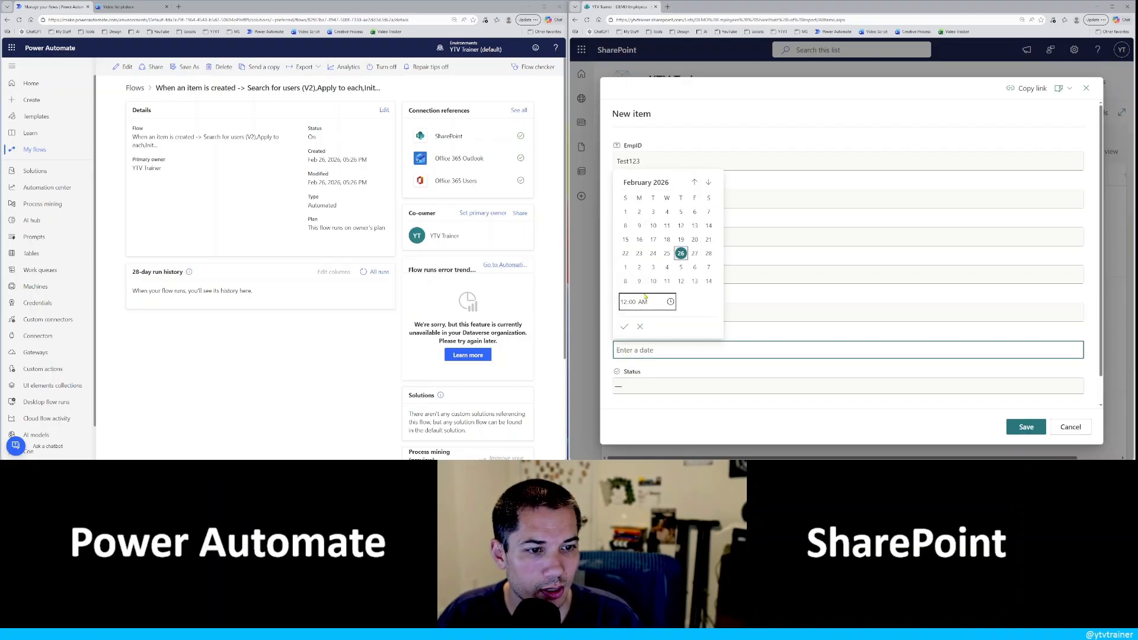
pyautogui.click(681, 253)
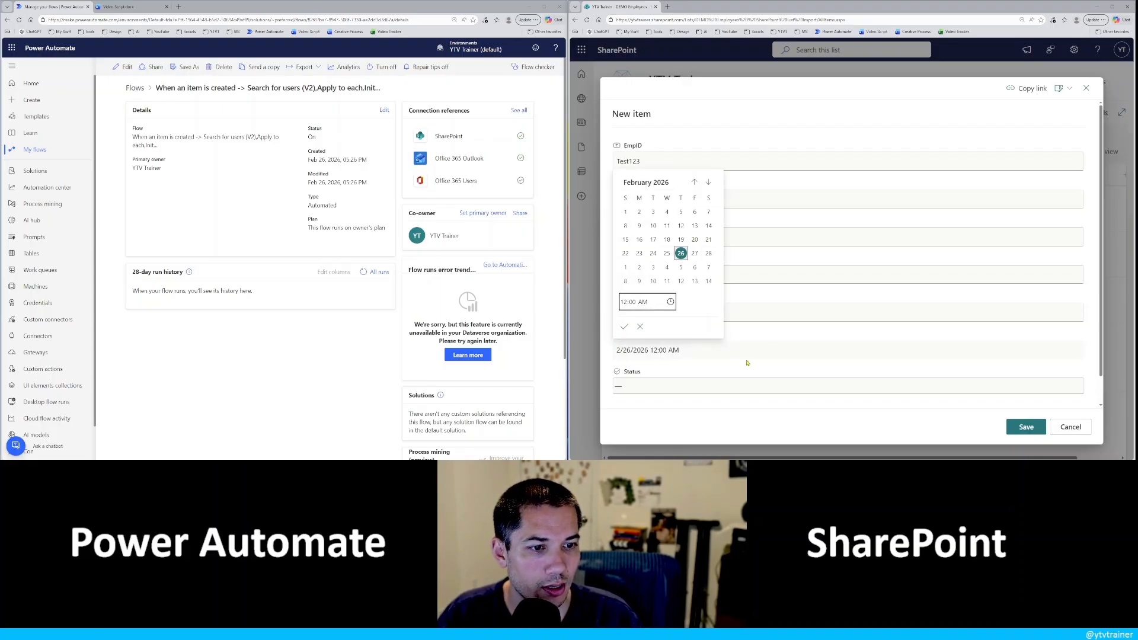
pyautogui.click(625, 326)
pyautogui.click(659, 384)
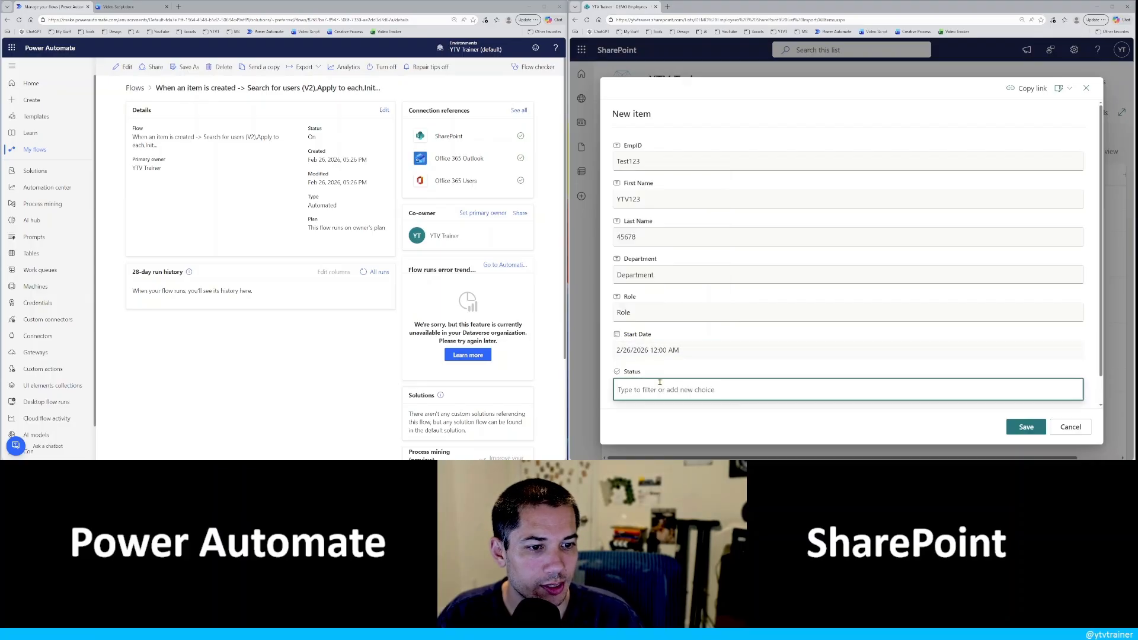
pyautogui.click(651, 411)
pyautogui.scroll(-1, 655, 371)
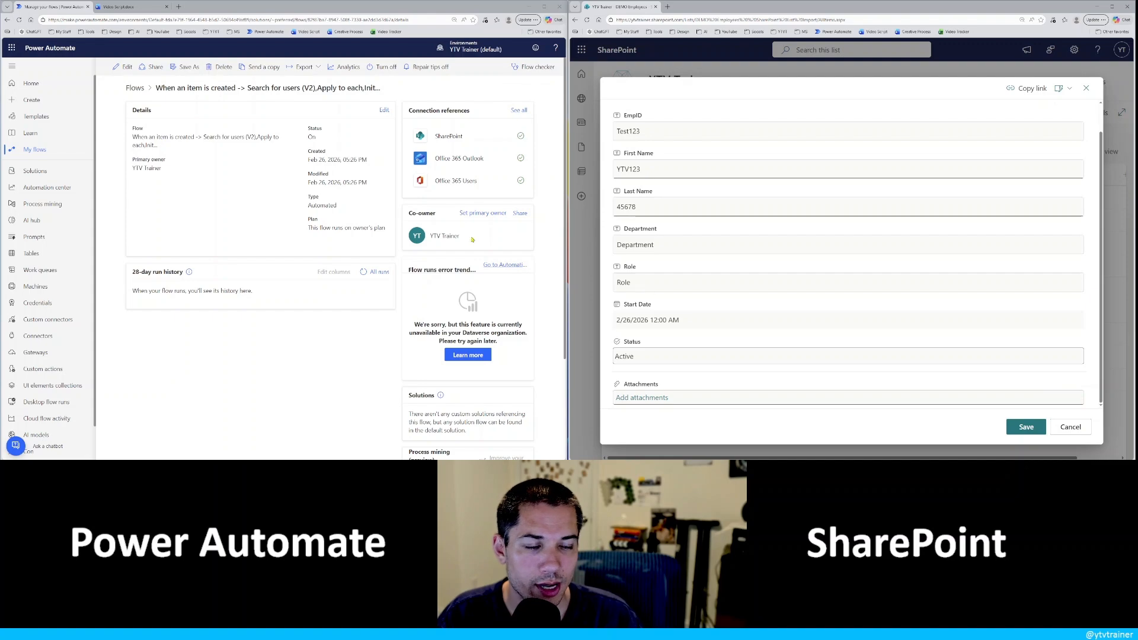
pyautogui.click(1024, 426)
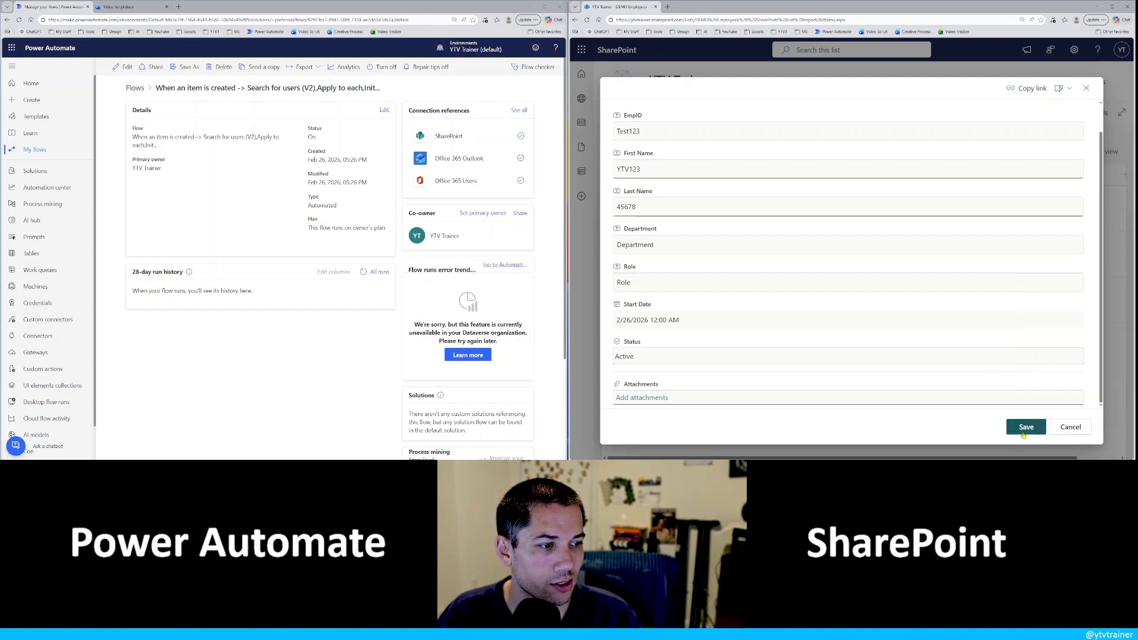
pyautogui.click(1025, 427)
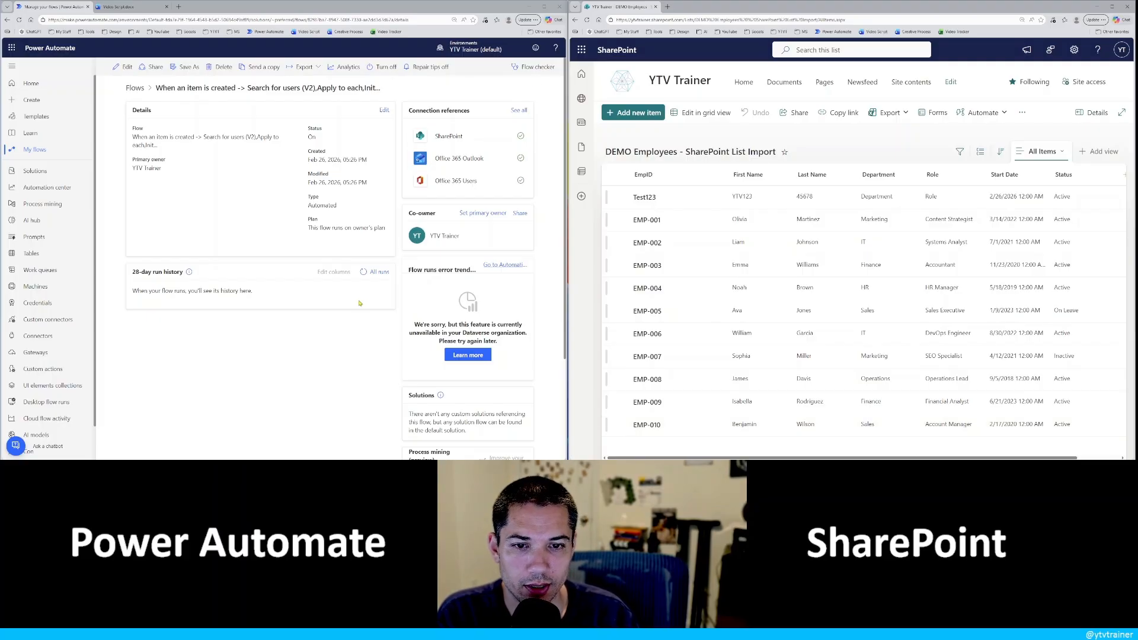
# Step: In Power Automate, refresh the flow's run history and open the latest run in the classic run view
pyautogui.click(363, 272)
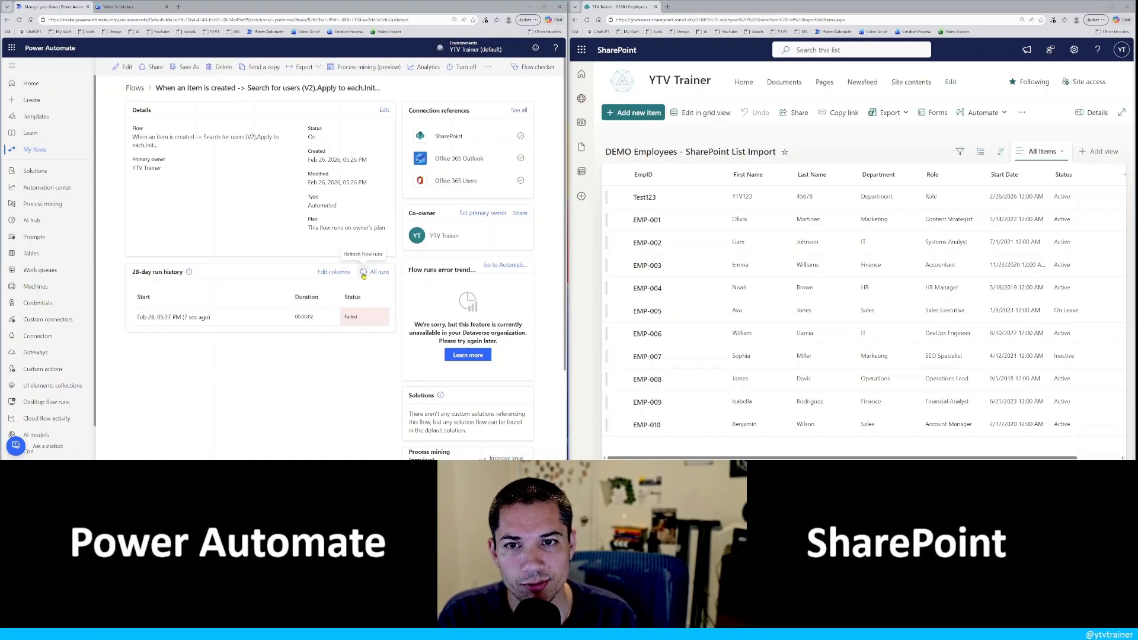
pyautogui.click(182, 319)
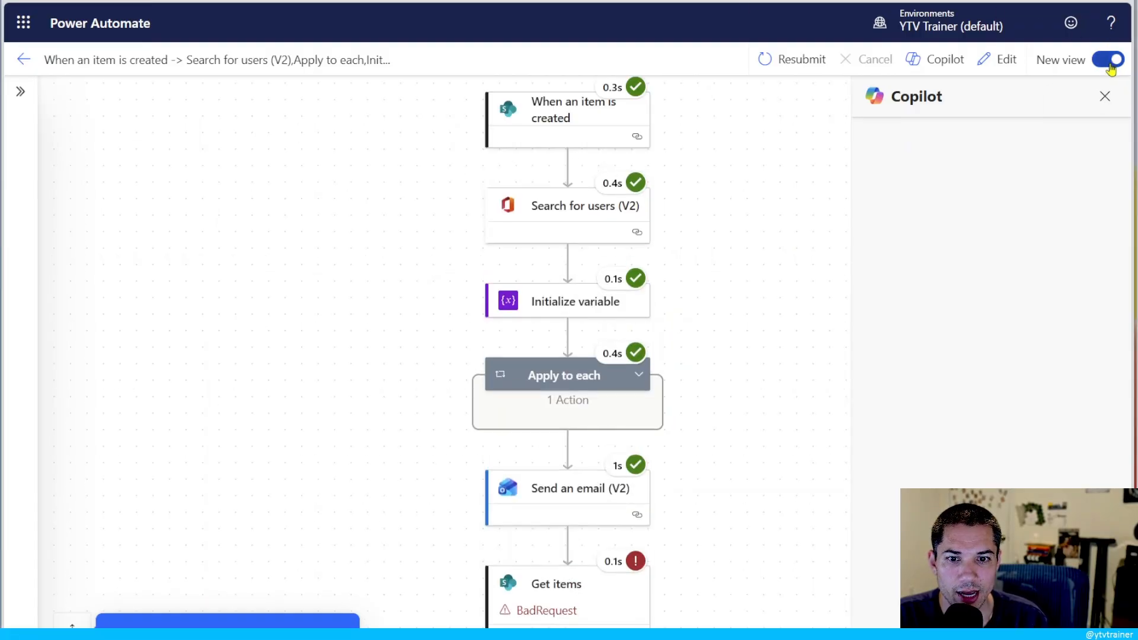
pyautogui.click(1114, 62)
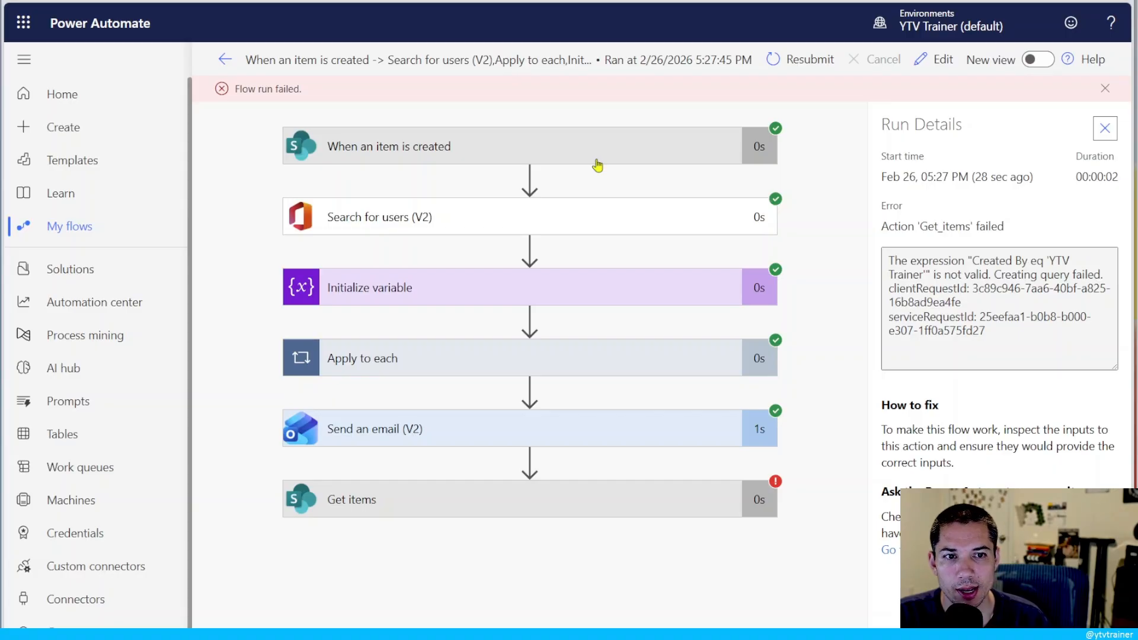
# Step: Examine the run's error text for Get items, focusing on the Created By part of the filter expression
pyautogui.rightClick(889, 261)
pyautogui.click(851, 305)
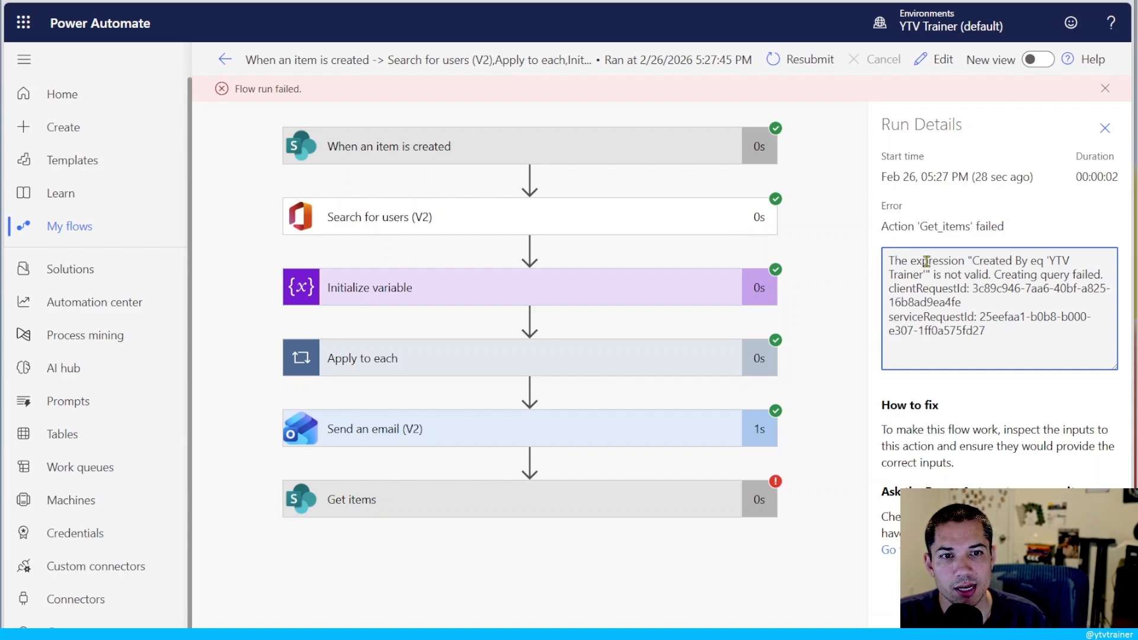
pyautogui.moveTo(926, 261); pyautogui.dragTo(1067, 261)
pyautogui.click(988, 262)
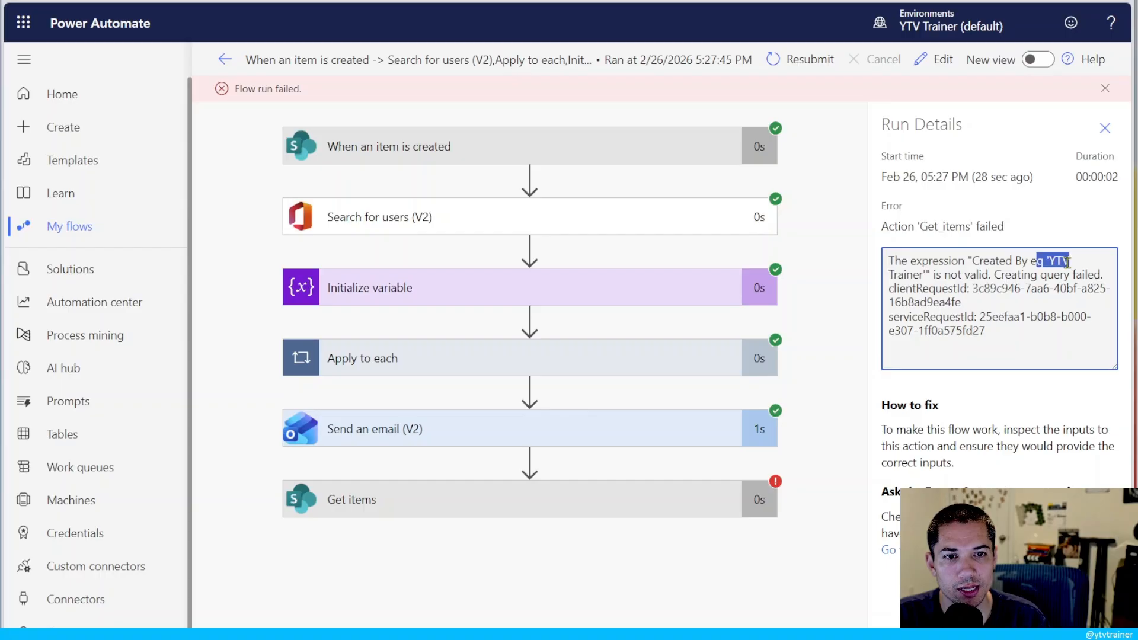
pyautogui.click(1047, 282)
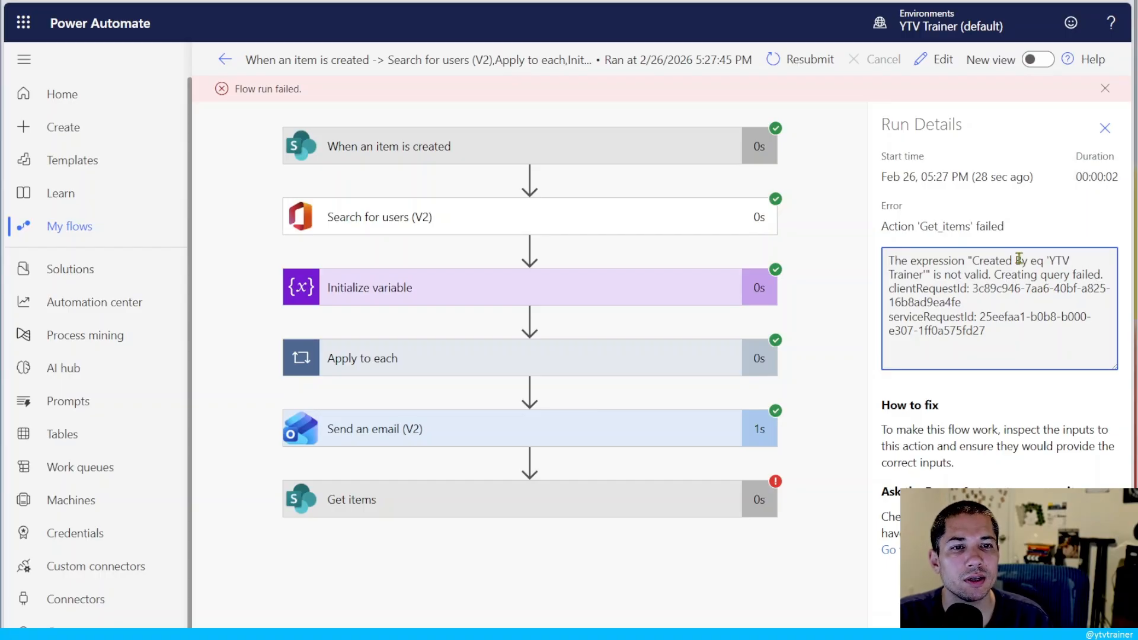
pyautogui.moveTo(1028, 260); pyautogui.dragTo(972, 261)
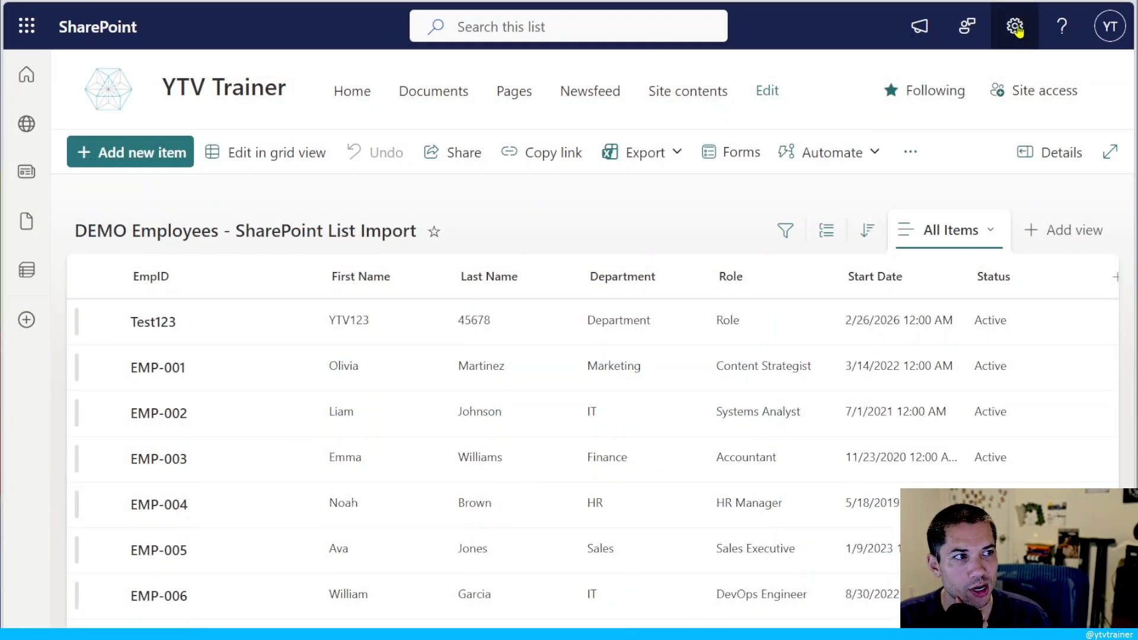
# Step: In SharePoint, open the employee list's settings and the Created By column to look up its internal name
pyautogui.click(1015, 26)
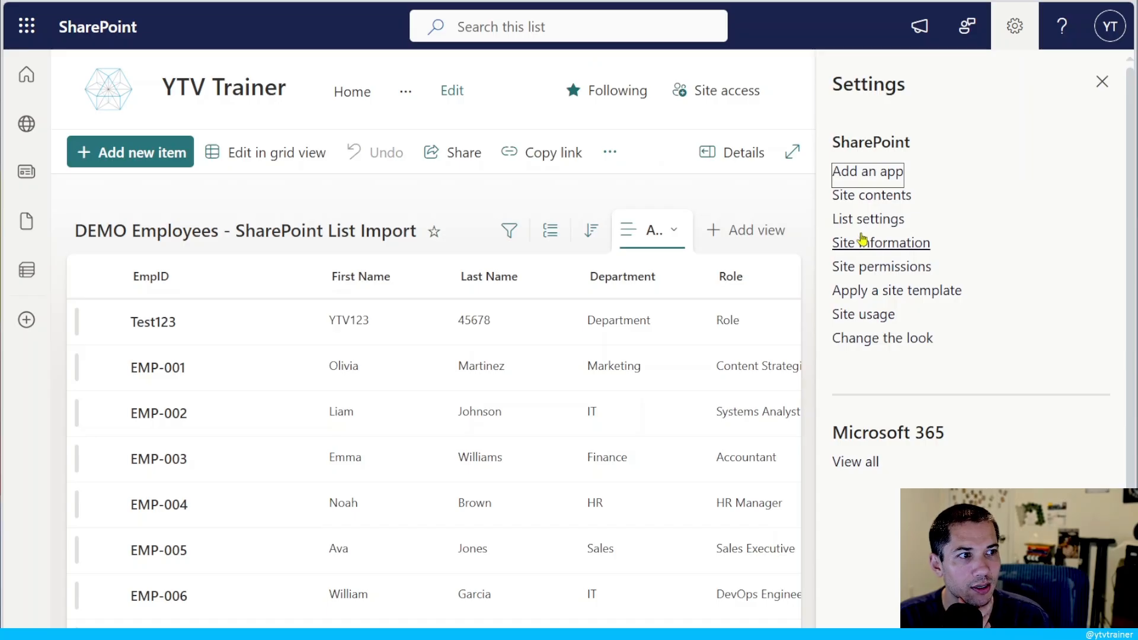
pyautogui.click(859, 224)
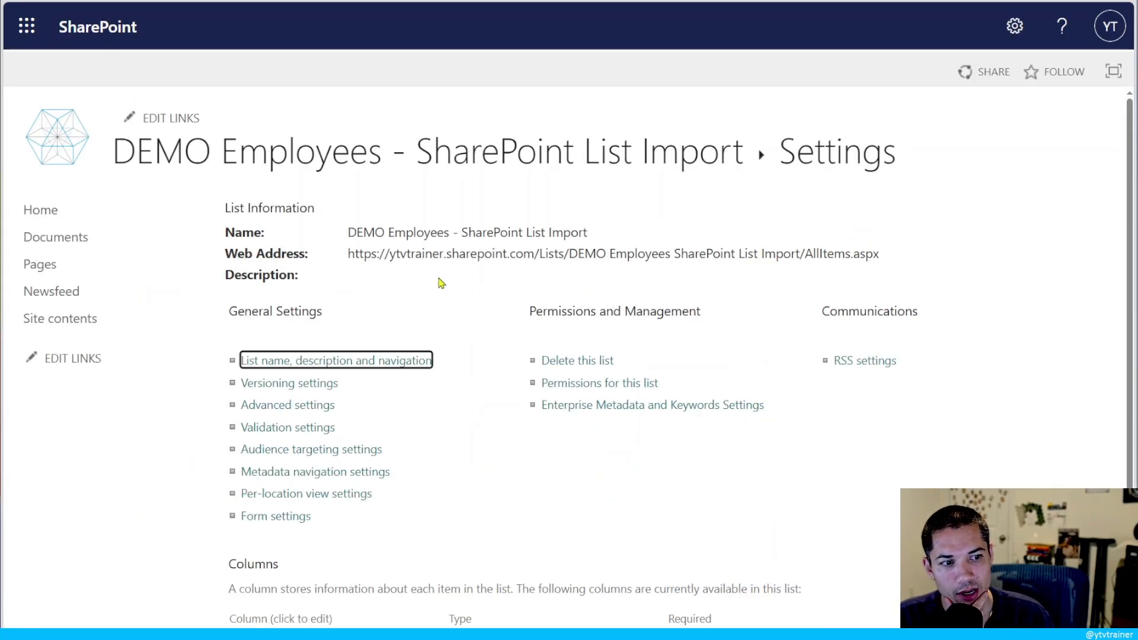
pyautogui.scroll(-7, 441, 284)
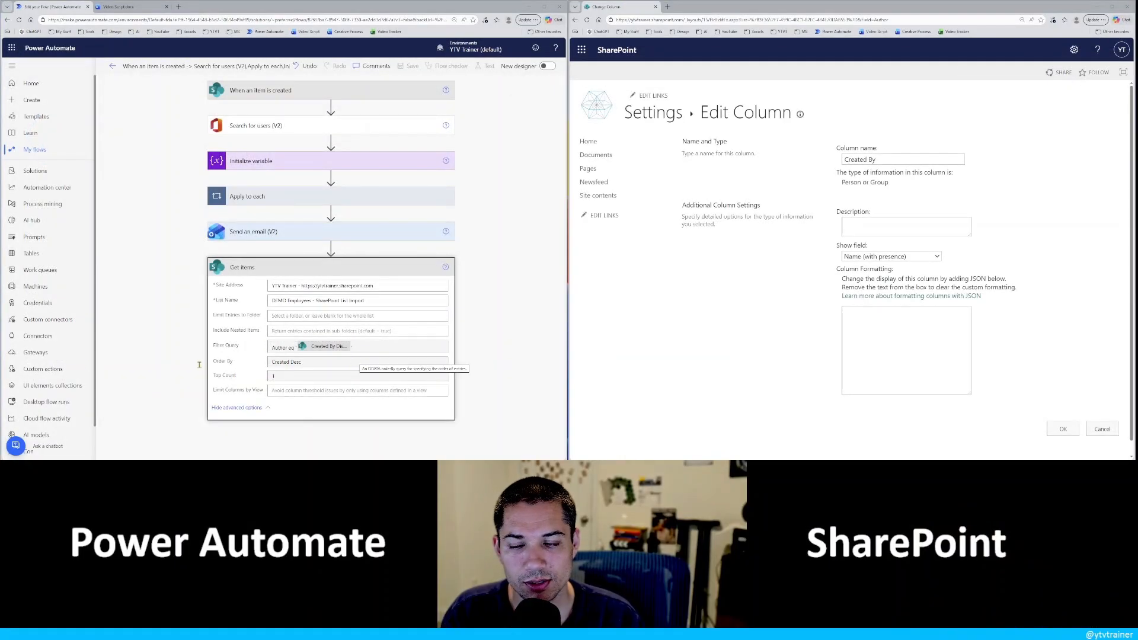
# Step: Use Author as the column name in the Get items filter query, and save the flow
pyautogui.doubleClick(279, 349)
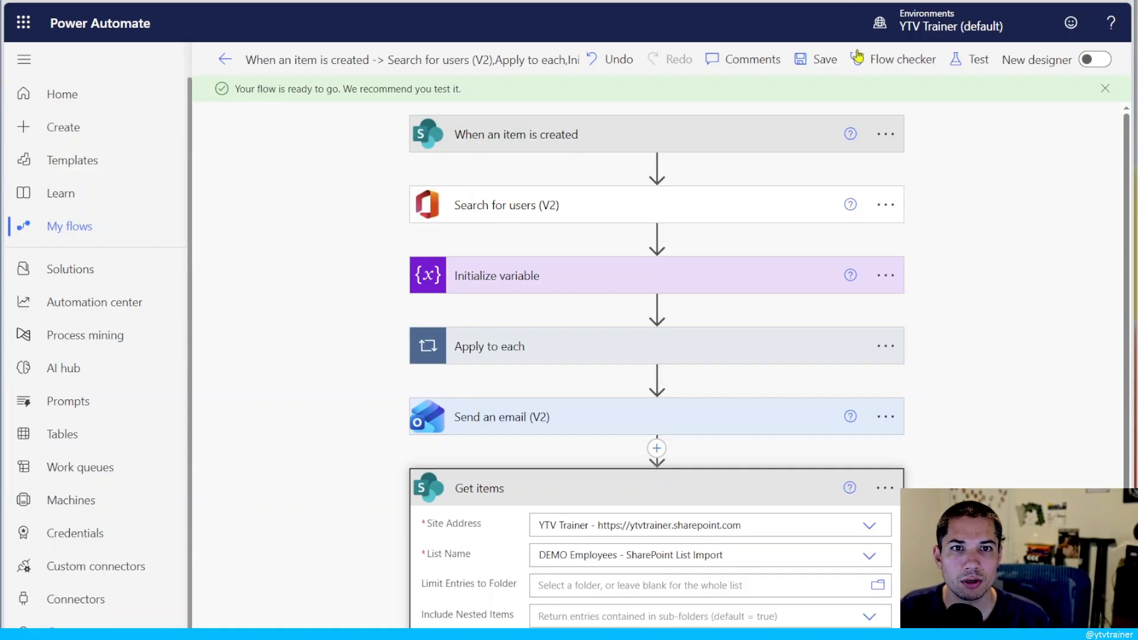
pyautogui.click(822, 61)
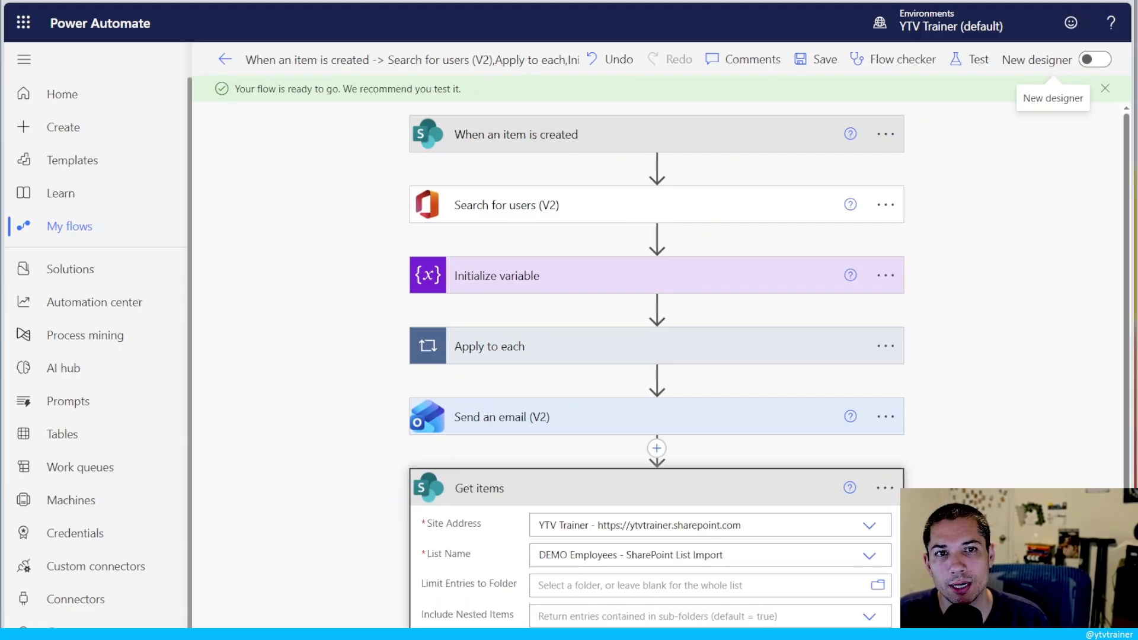
# Step: Test the flow automatically with the recently used trigger, and examine the Get items error in the run details
pyautogui.click(983, 62)
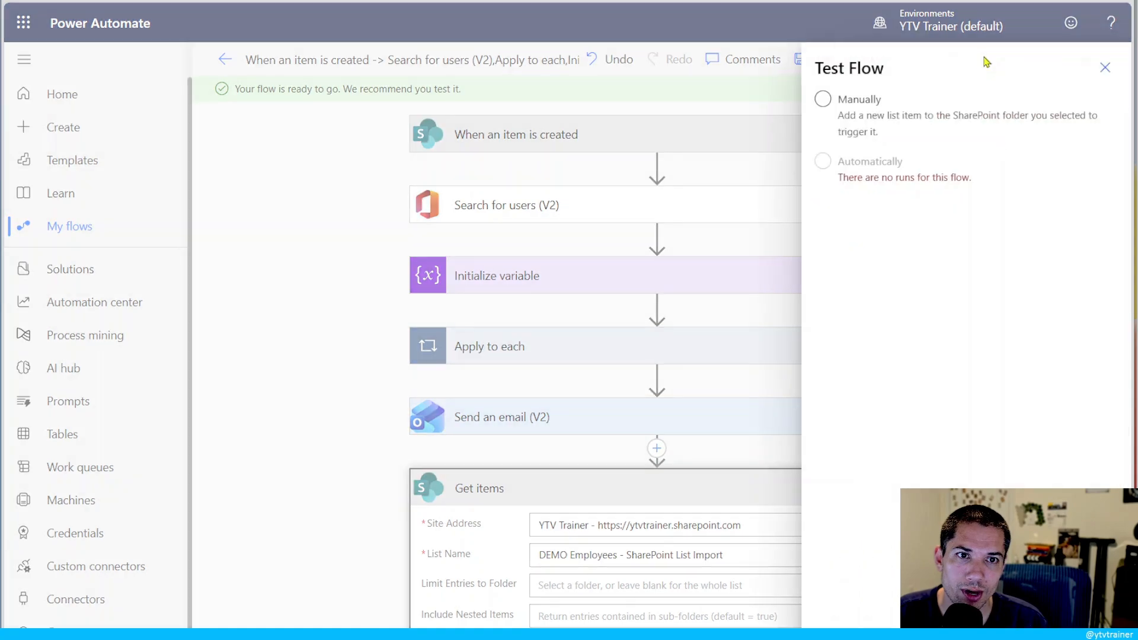
pyautogui.click(822, 99)
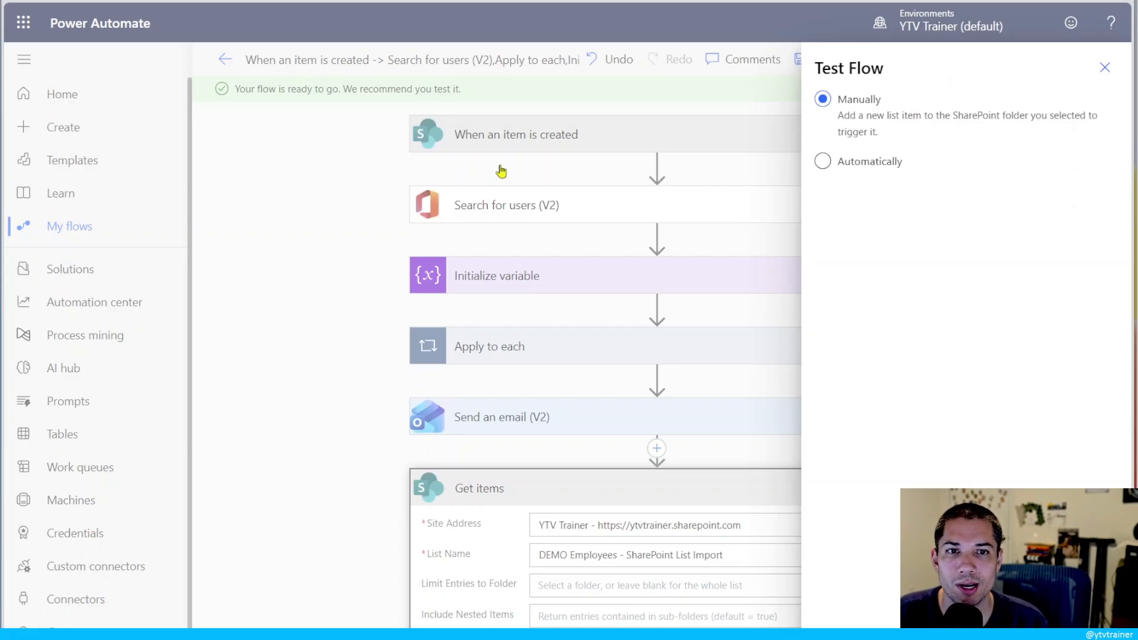
pyautogui.click(848, 170)
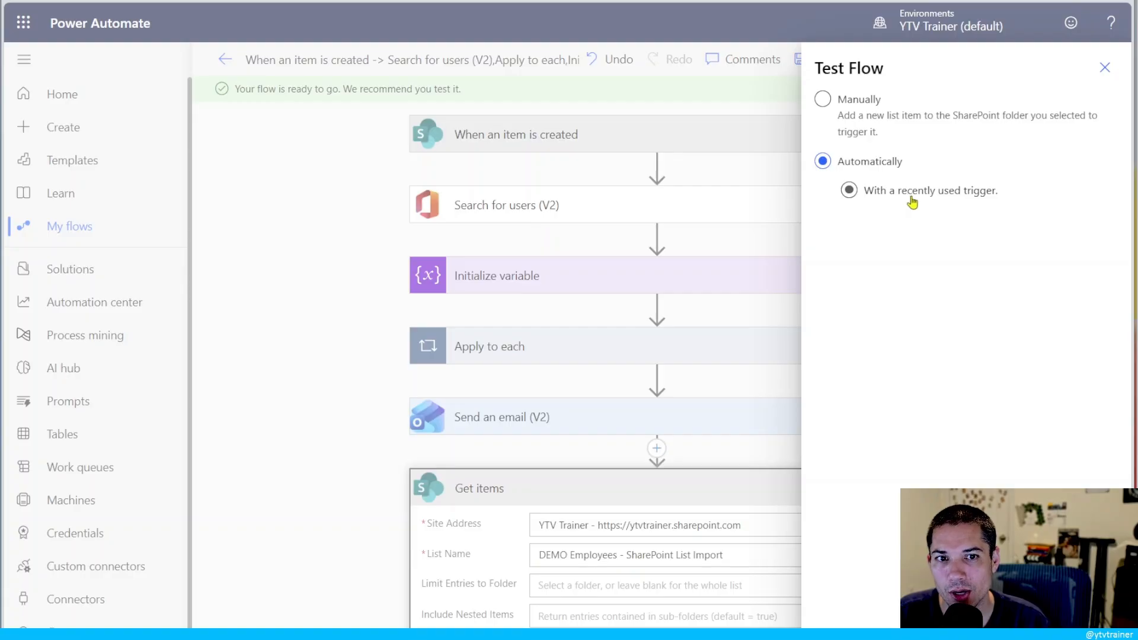
pyautogui.click(912, 200)
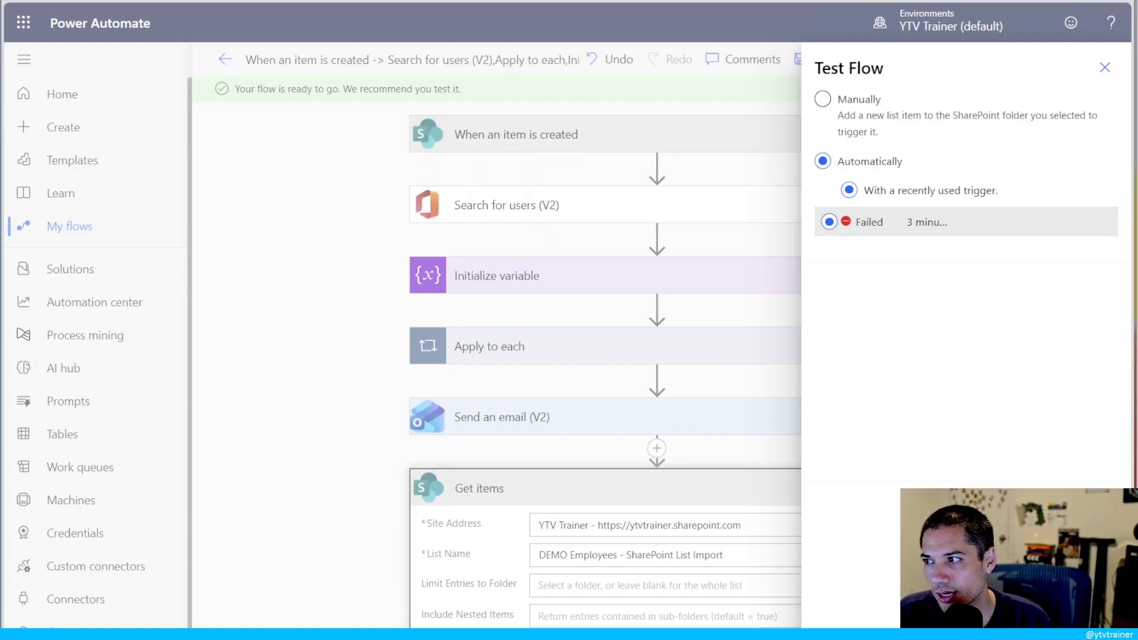
pyautogui.press('Escape')
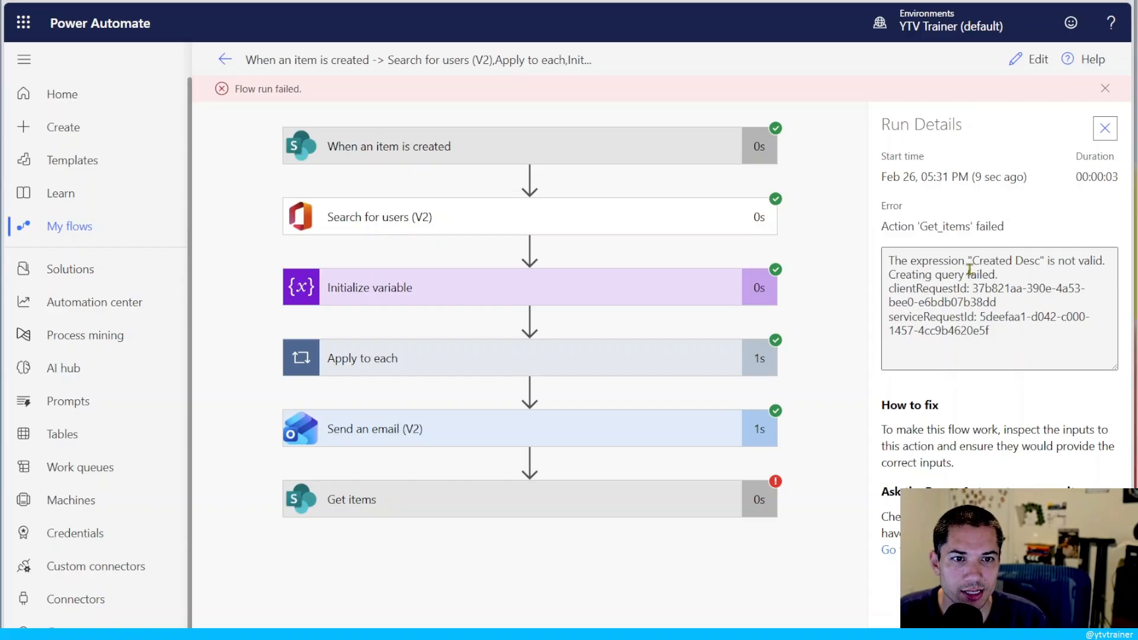
pyautogui.moveTo(971, 260); pyautogui.dragTo(1039, 259)
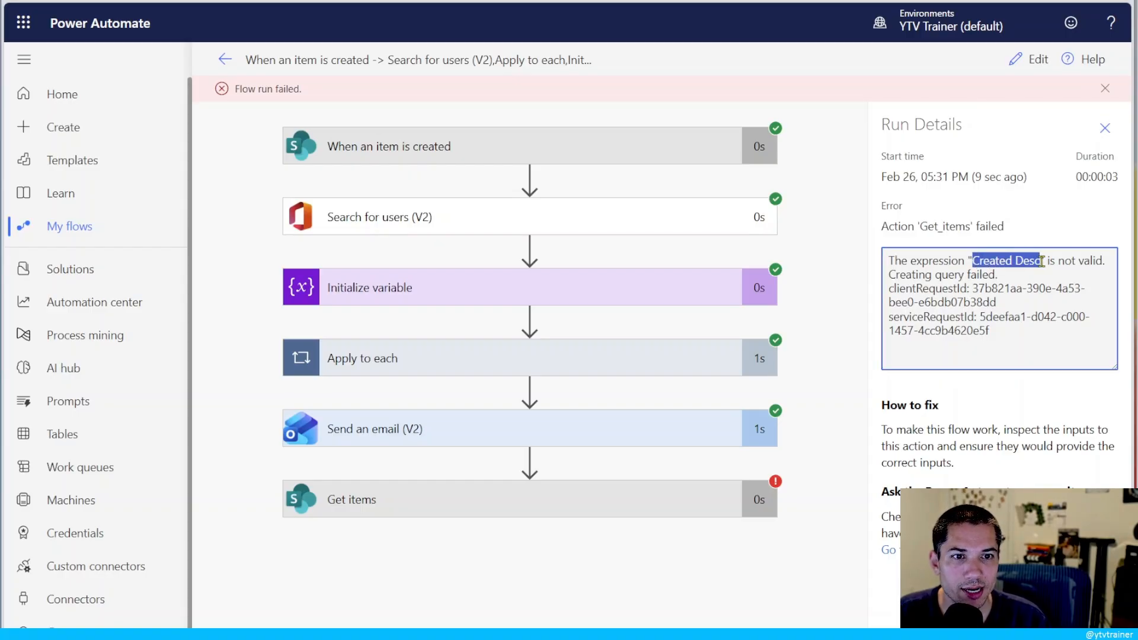
pyautogui.click(1094, 214)
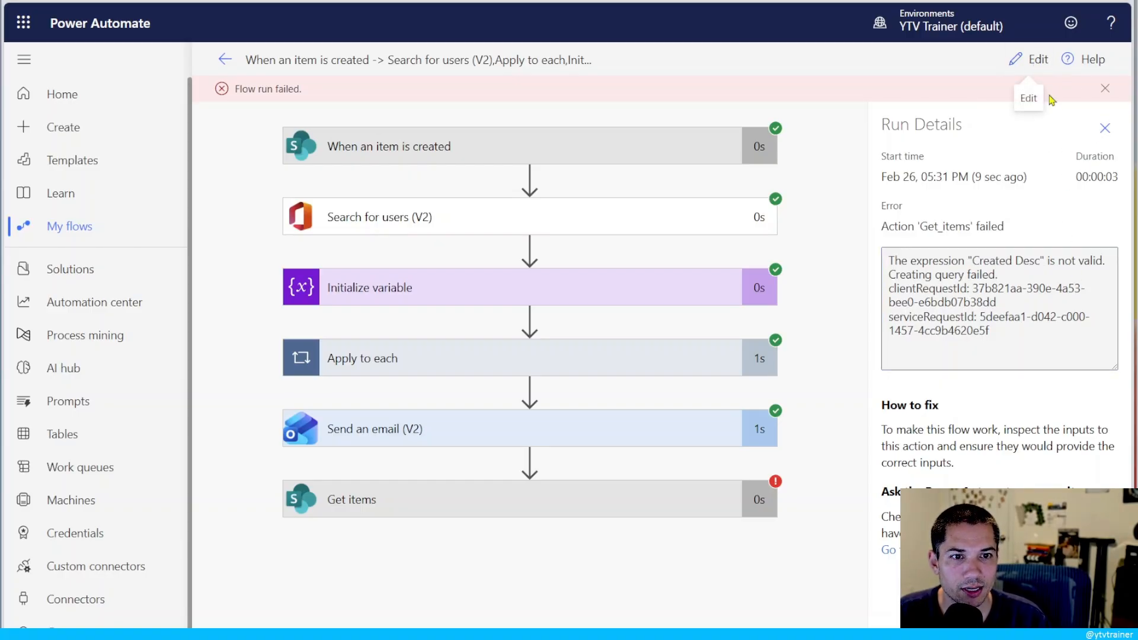
# Step: Return the flow to editing, save it, and prepare an automatic test with the most recent trigger run
pyautogui.click(1034, 62)
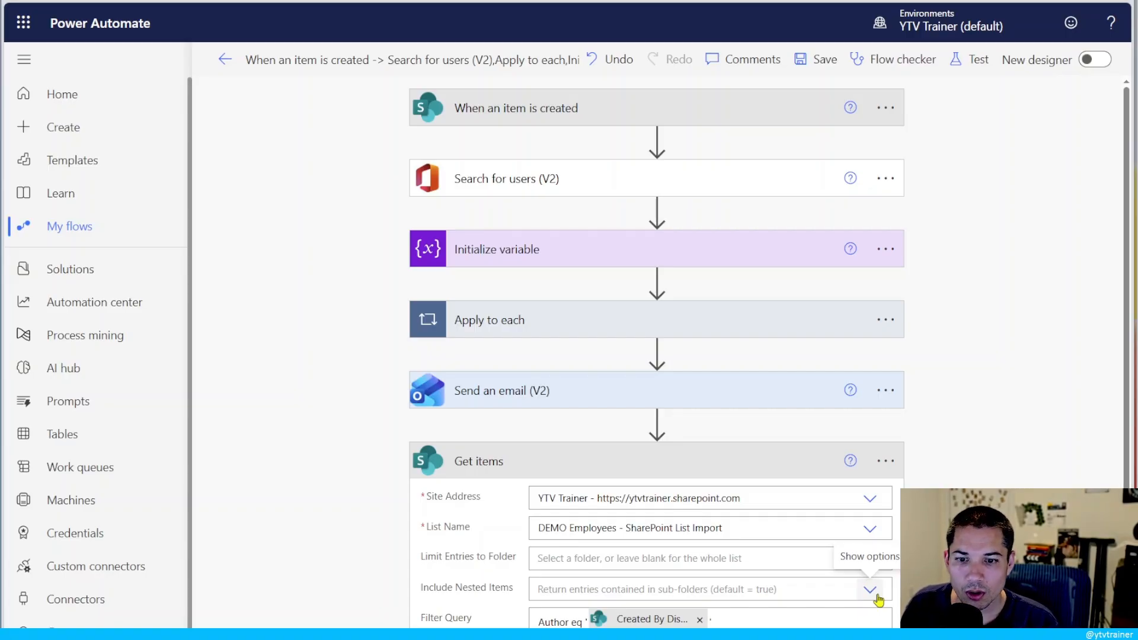
pyautogui.click(830, 59)
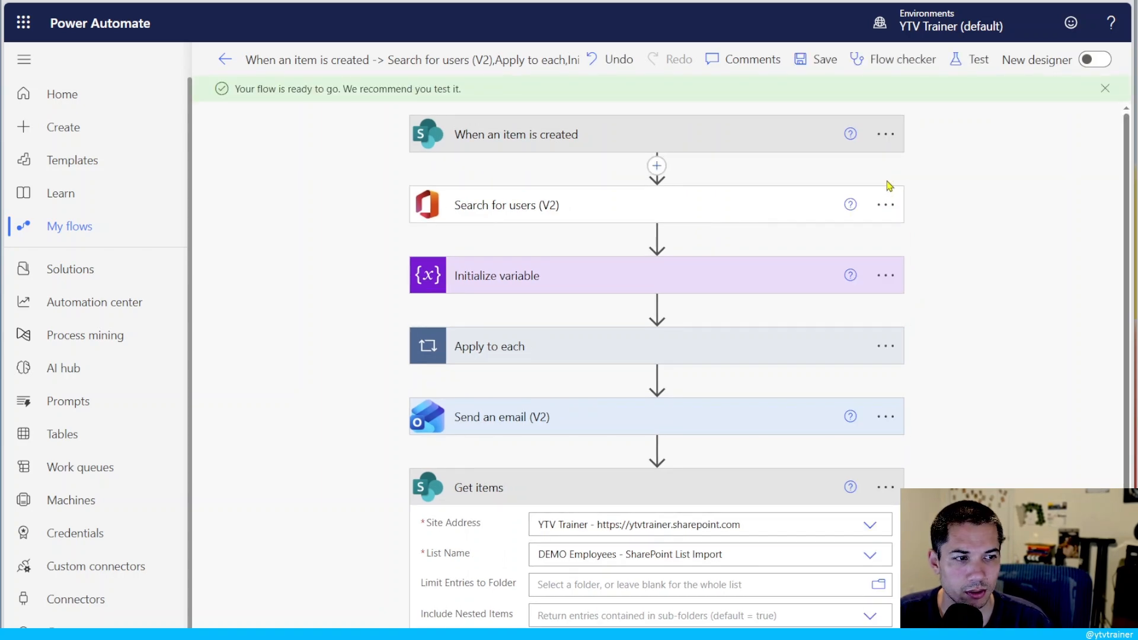
pyautogui.click(978, 80)
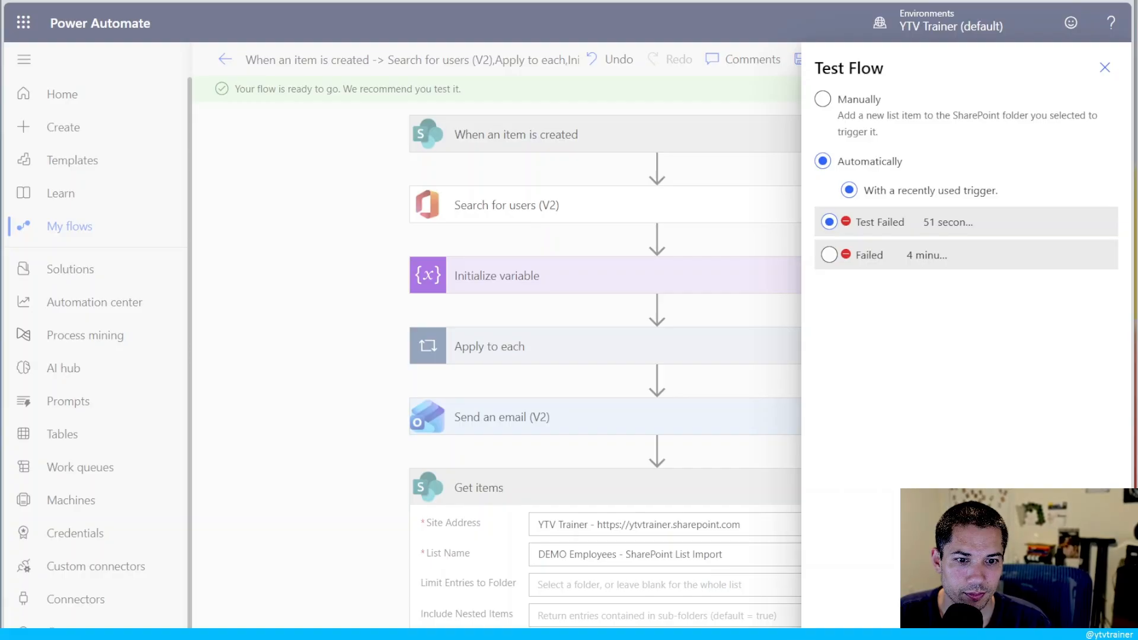
pyautogui.press('Escape')
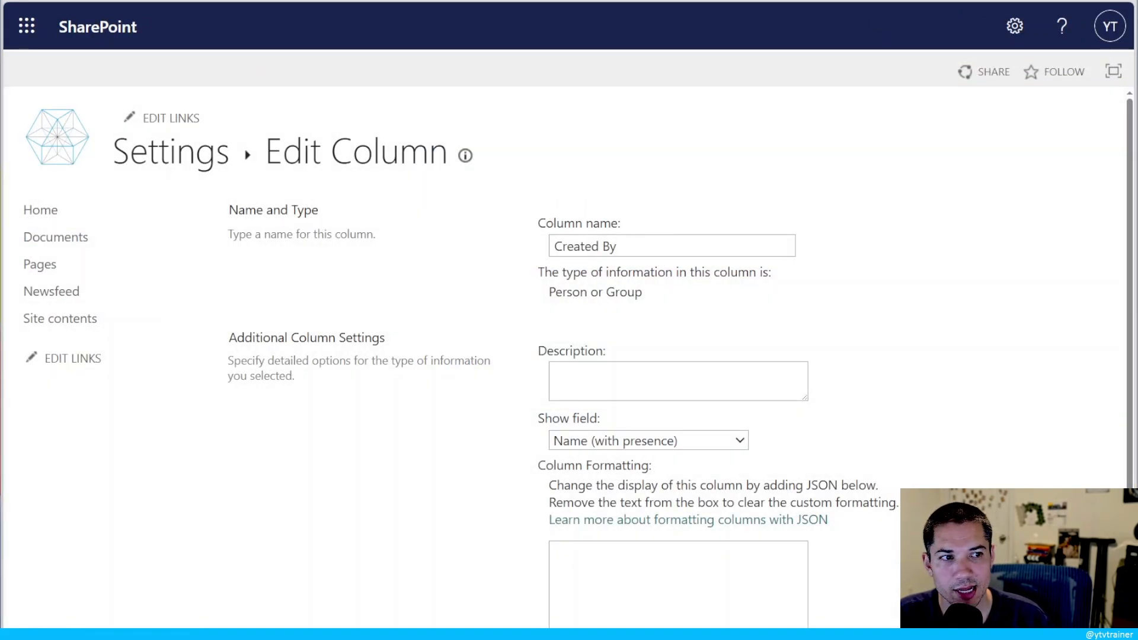
# Step: In SharePoint, check the column name shown in the Created By column's settings
pyautogui.tripleClick(645, 240)
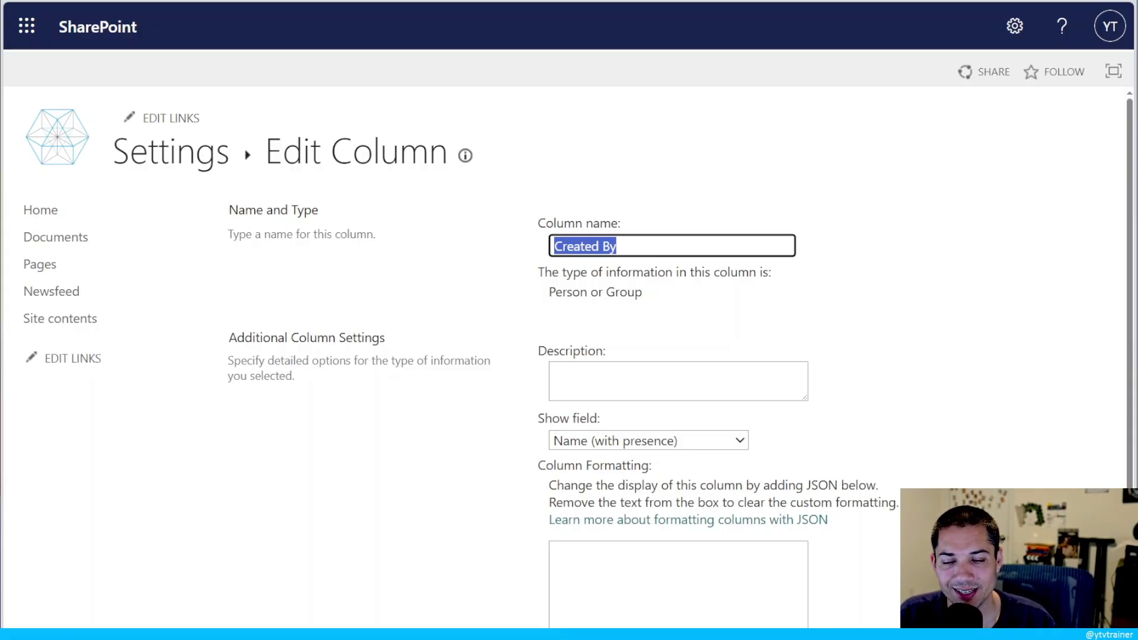
pyautogui.hotkey('alt', 'Tab')
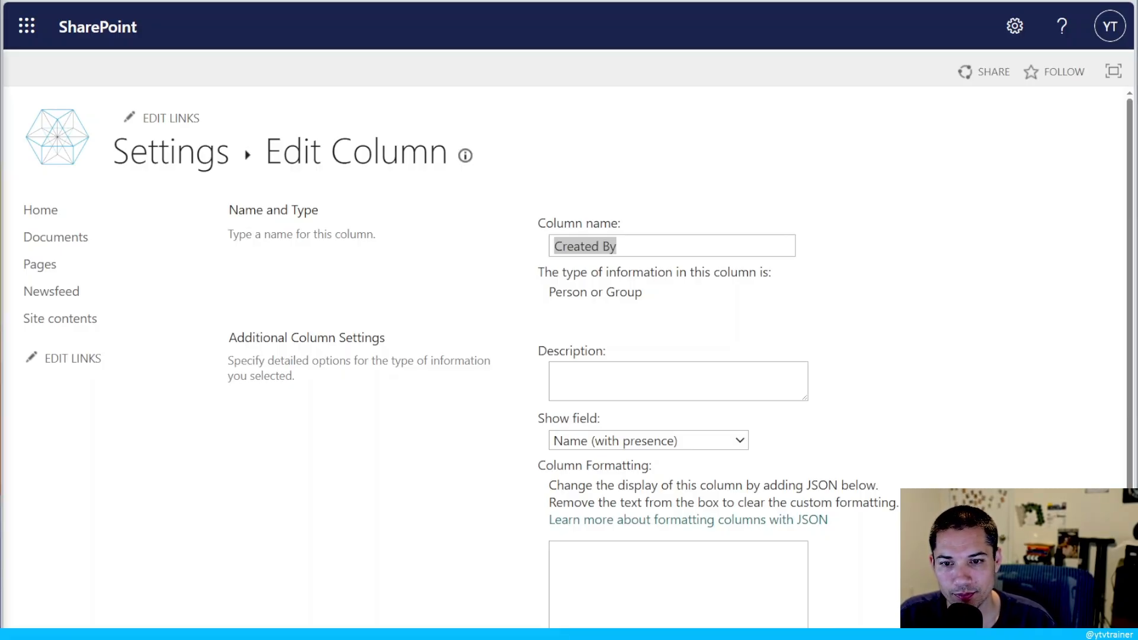